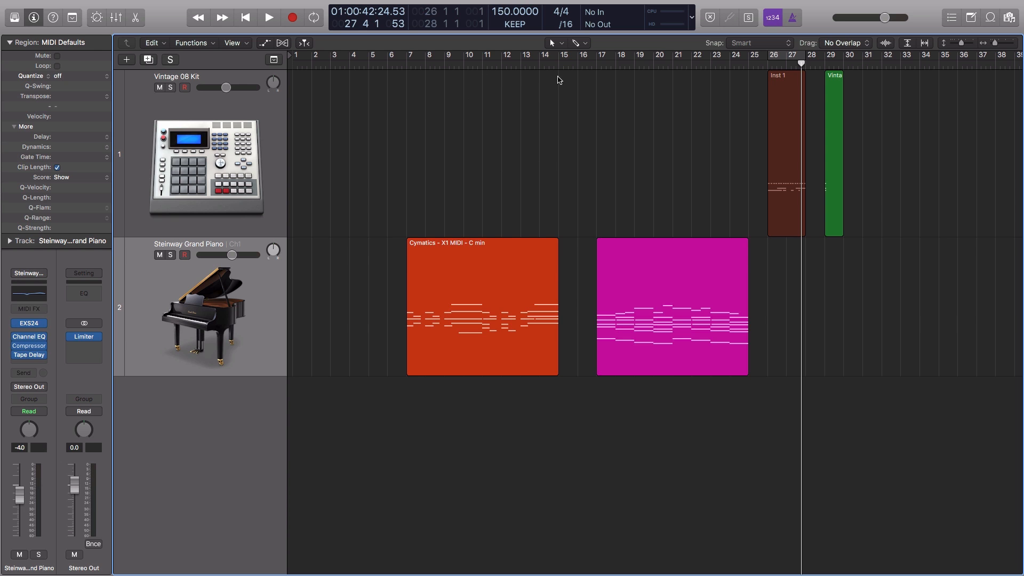
- Create an empty MIDI region at bar 5 on the Vintage 08 Kit track and open it in the Piano Roll
{"action": "left_click", "coordinate": [382, 148]}
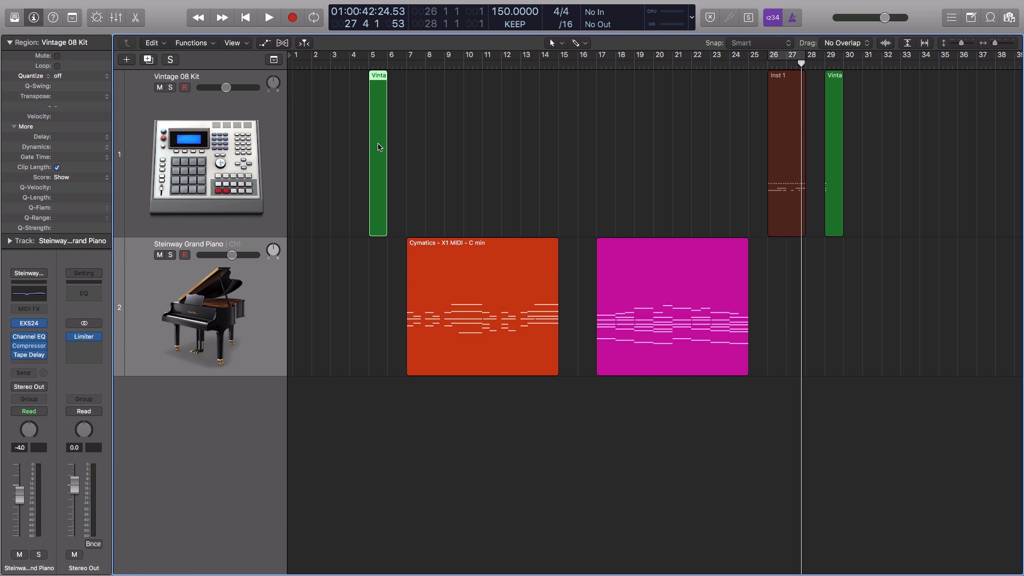
{"action": "scroll", "coordinate": [382, 148], "scroll_direction": "up", "scroll_amount": 5}
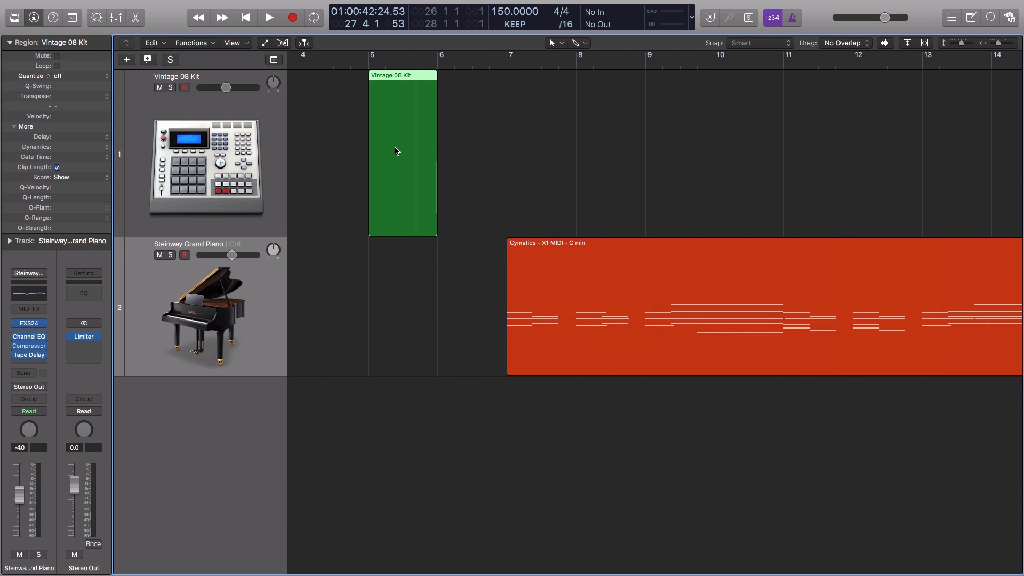
{"action": "double_click", "coordinate": [395, 153]}
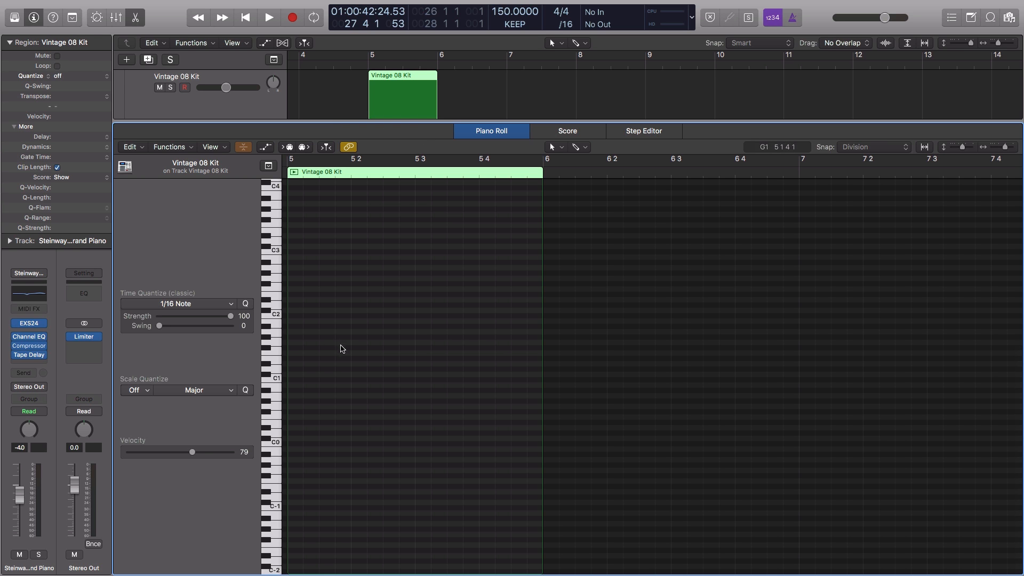
{"action": "scroll", "coordinate": [394, 277], "scroll_direction": "up", "scroll_amount": 5}
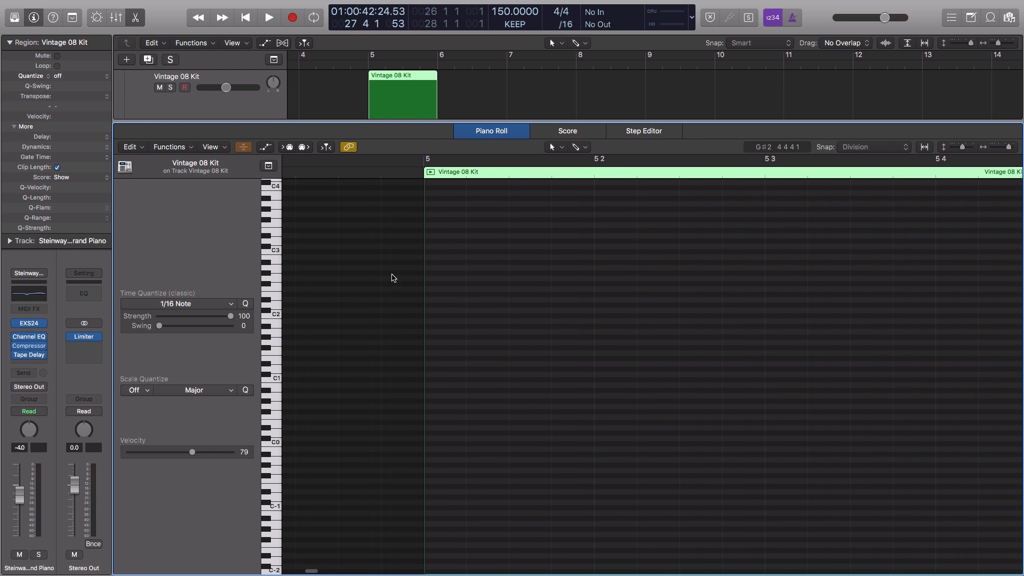
{"action": "scroll", "coordinate": [454, 399], "scroll_direction": "right", "scroll_amount": 3}
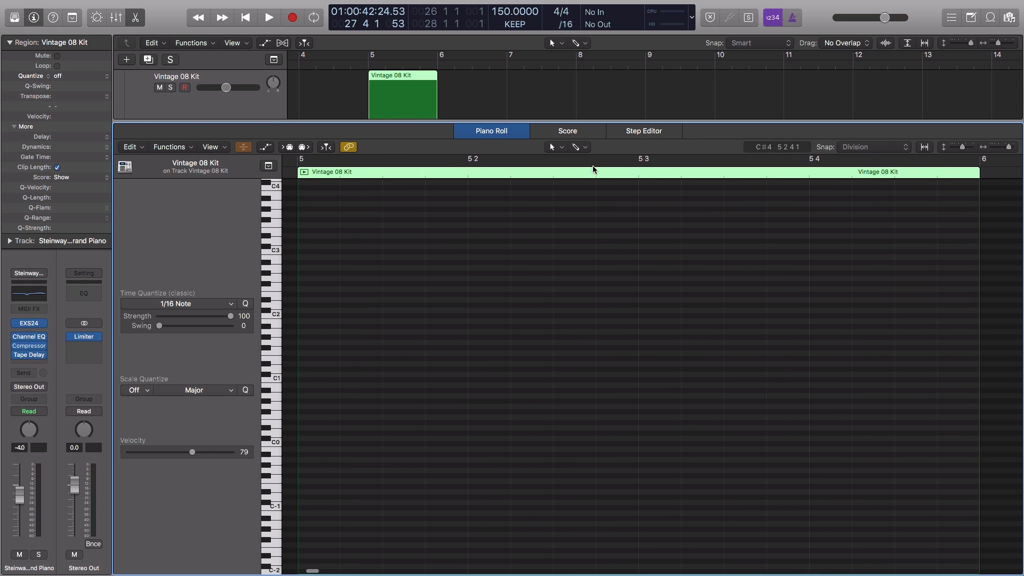
- Draw C1 notes at 5 1 1 and 5 1 3 and a B0 note at 5 2, with Collapse Mode turned off
{"action": "left_click", "coordinate": [584, 150]}
{"action": "left_click", "coordinate": [465, 247]}
{"action": "left_click", "coordinate": [307, 386], "text": "super"}
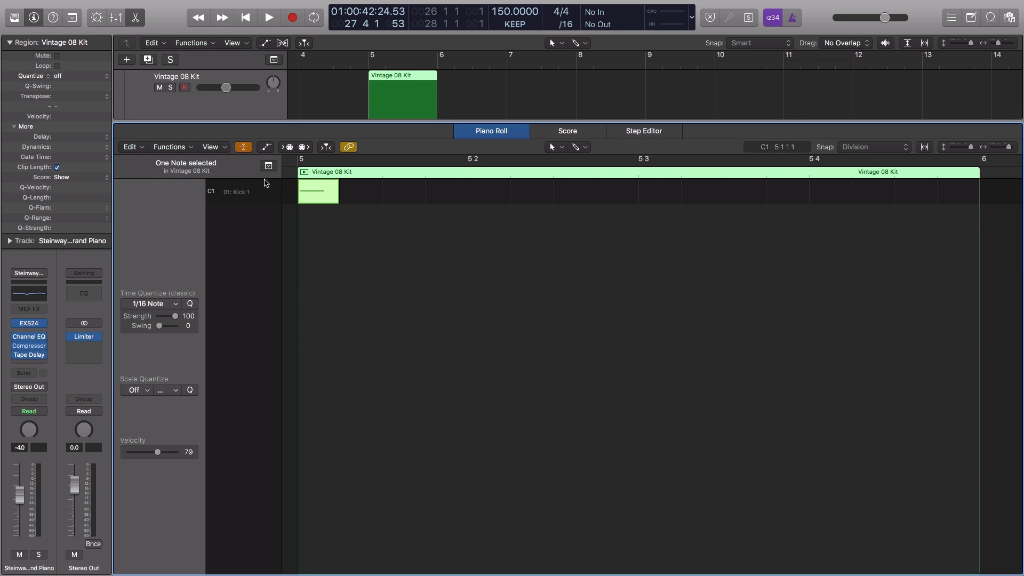
{"action": "left_click", "coordinate": [244, 147]}
{"action": "left_click", "coordinate": [395, 380]}
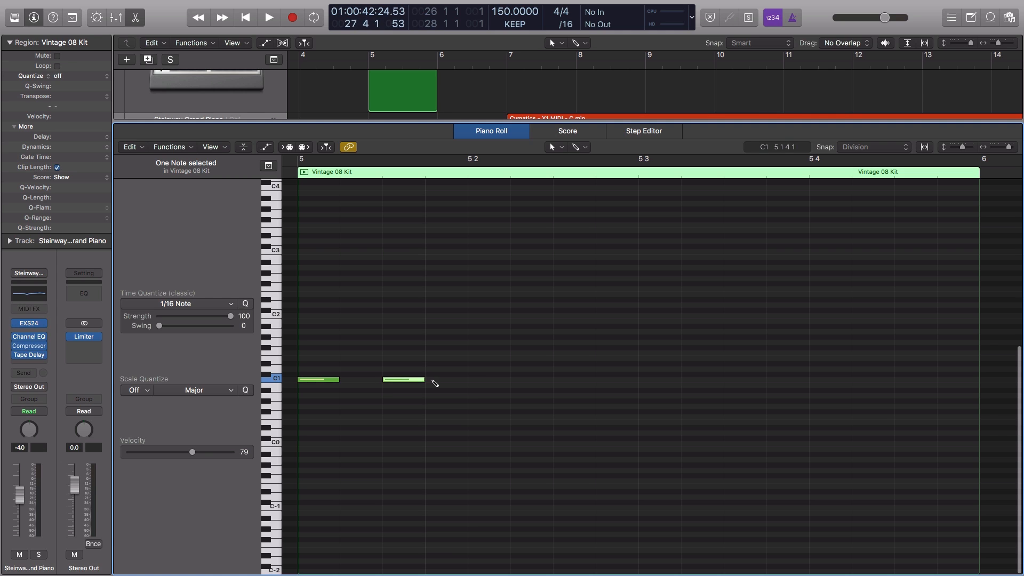
{"action": "left_click", "coordinate": [487, 384]}
- Enable MIDI Out and draw notes on G#1 at 5 1 2, A#1 and F#1 at 5 1 4, and F1 at 5 2 3
{"action": "left_click", "coordinate": [305, 148]}
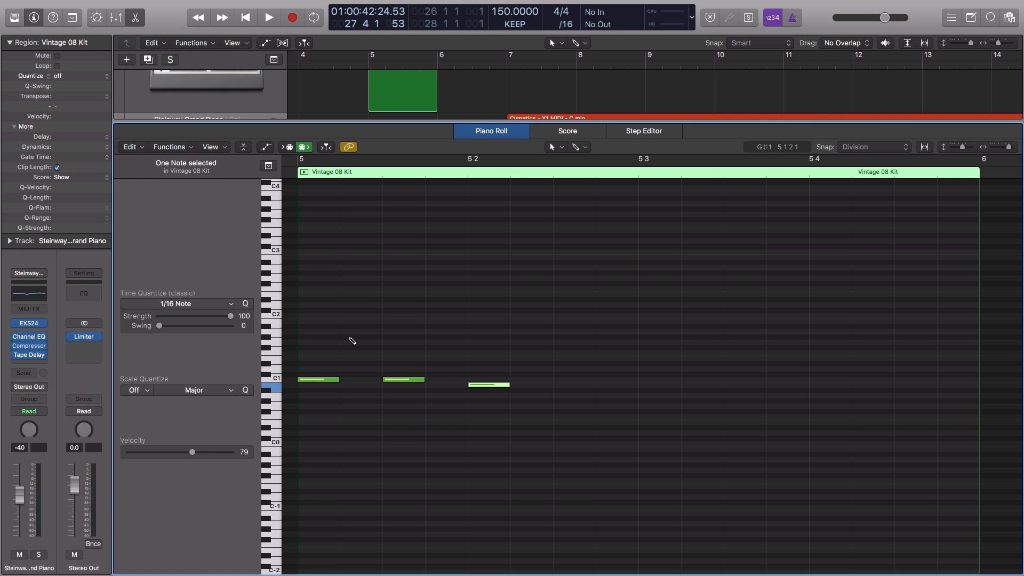
{"action": "left_click", "coordinate": [353, 338]}
{"action": "left_click", "coordinate": [431, 326]}
{"action": "left_click", "coordinate": [432, 347]}
{"action": "left_click", "coordinate": [565, 353]}
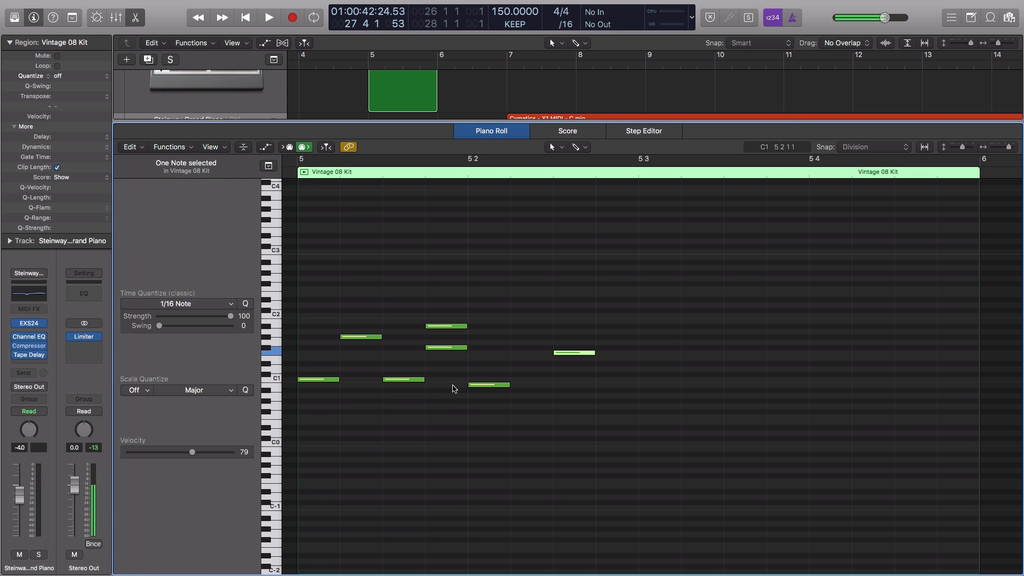
- Mute the F1, A#1 and F#1 notes with the Mute tool
{"action": "left_click", "coordinate": [579, 149]}
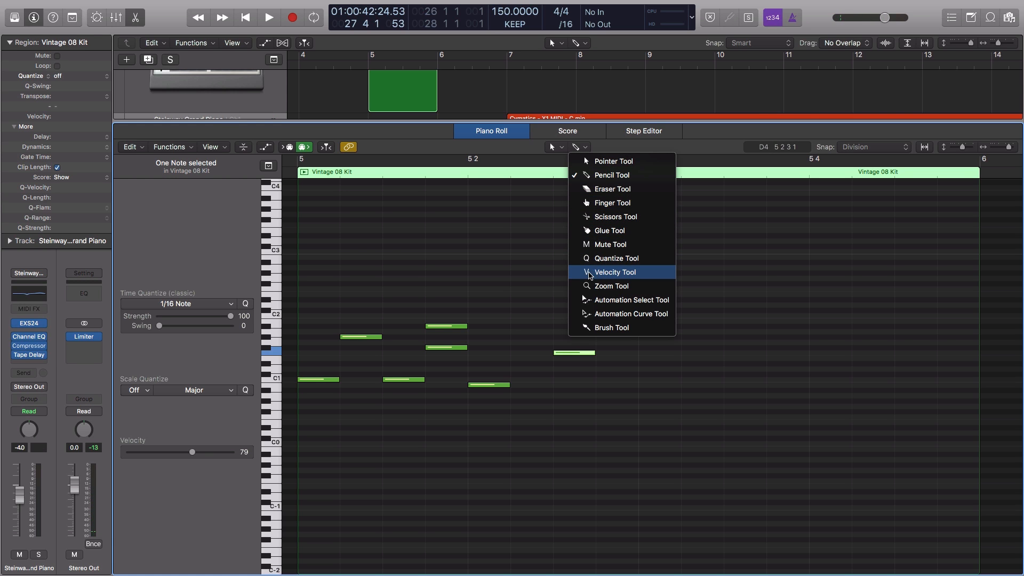
{"action": "left_click", "coordinate": [608, 244]}
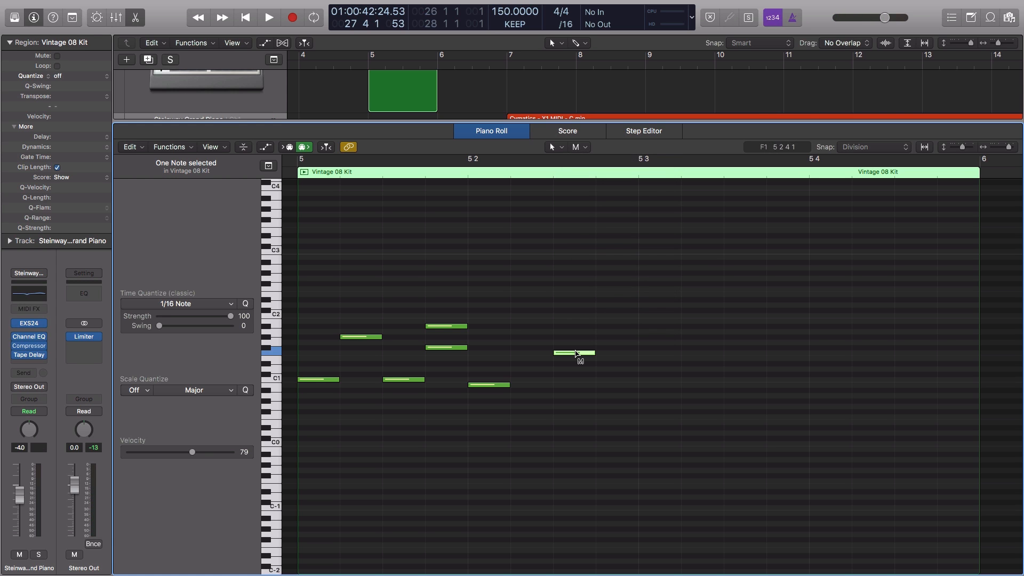
{"action": "left_click", "coordinate": [576, 353]}
{"action": "left_click", "coordinate": [451, 326]}
{"action": "left_click", "coordinate": [447, 347]}
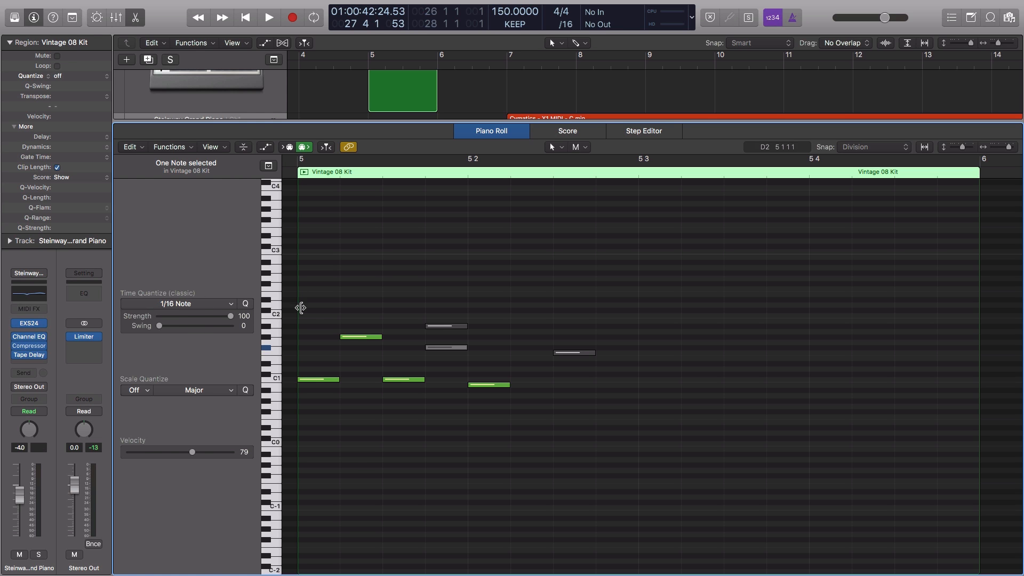
{"action": "left_click", "coordinate": [172, 304]}
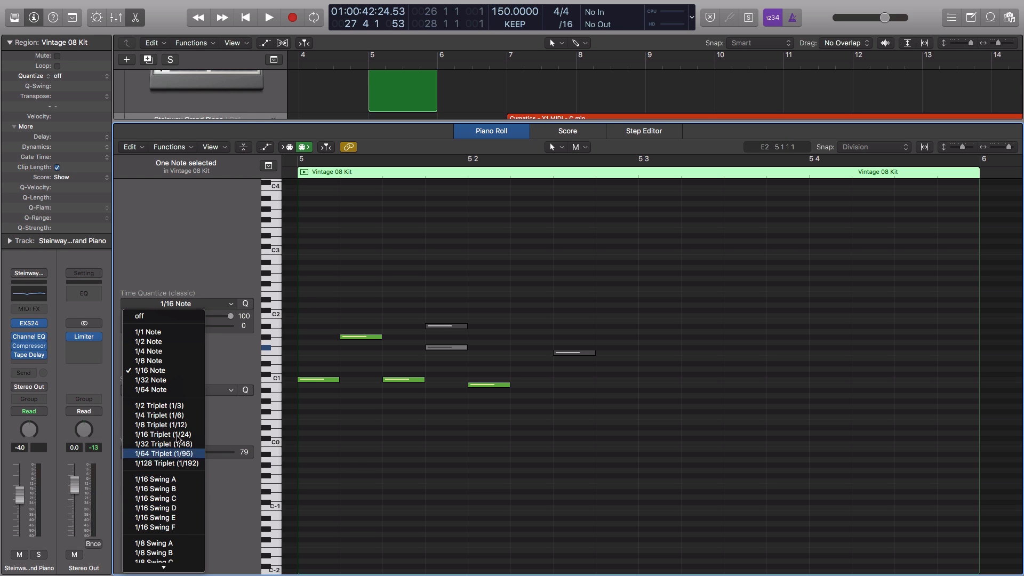
{"action": "left_click", "coordinate": [184, 303]}
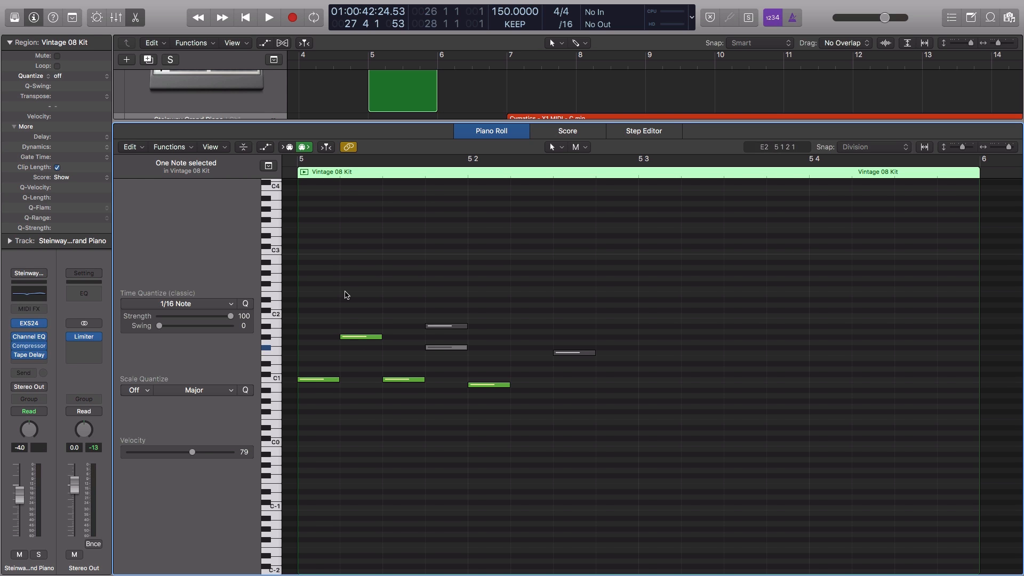
- Turn off MIDI Out and move the note at 5 1 2 up to B1
{"action": "scroll", "coordinate": [346, 293], "scroll_direction": "left", "scroll_amount": 2}
{"action": "left_click_drag", "start_coordinate": [376, 337], "coordinate": [379, 313]}
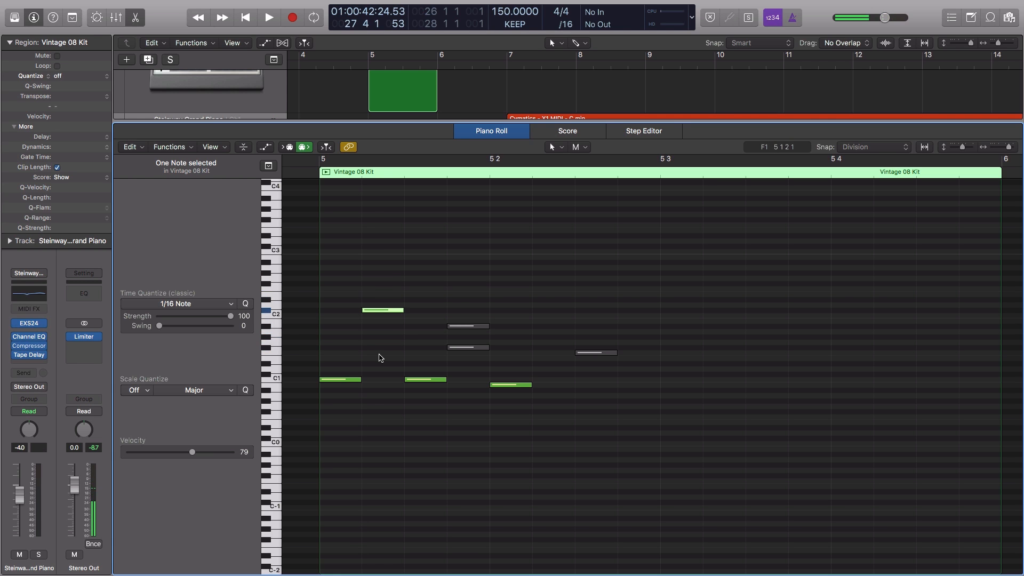
{"action": "left_click", "coordinate": [310, 150]}
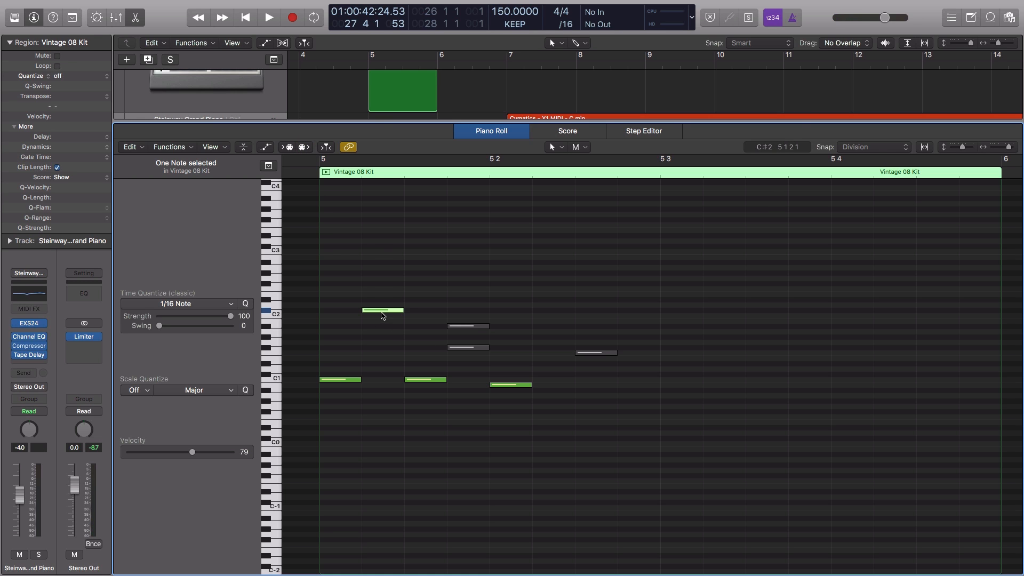
{"action": "mouse_move", "coordinate": [383, 316]}
{"action": "left_mouse_down"}
{"action": "mouse_move", "coordinate": [380, 347]}
{"action": "mouse_move", "coordinate": [380, 321]}
{"action": "left_mouse_up"}
{"action": "left_click", "coordinate": [432, 301]}
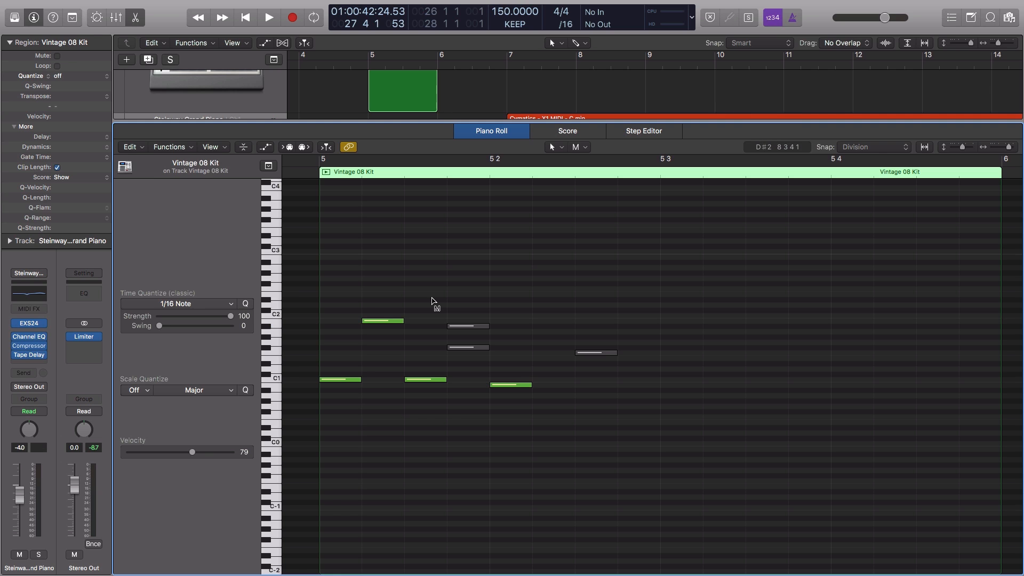
- Draw a new note with the Pencil tool and place it on D2 at 5 2
{"action": "left_click_drag", "start_coordinate": [272, 299], "coordinate": [271, 424]}
{"action": "left_click", "coordinate": [435, 308]}
{"action": "left_click", "coordinate": [577, 147]}
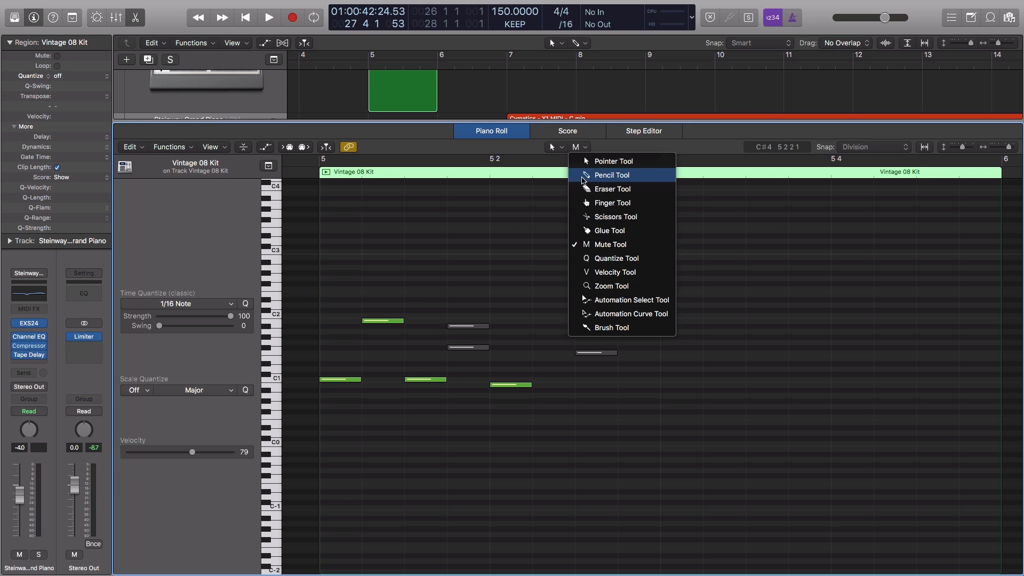
{"action": "left_click", "coordinate": [587, 174]}
{"action": "left_click", "coordinate": [435, 294]}
{"action": "left_click_drag", "start_coordinate": [432, 297], "coordinate": [515, 305]}
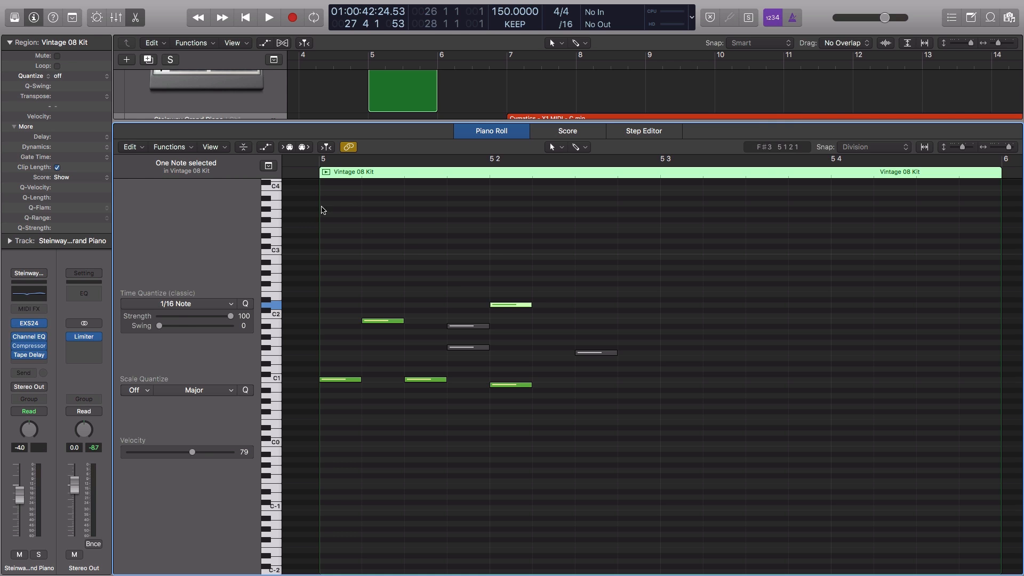
- Compare the collapsed view of used, named drum notes with the full keyboard view across the pitch range
{"action": "left_click", "coordinate": [244, 147]}
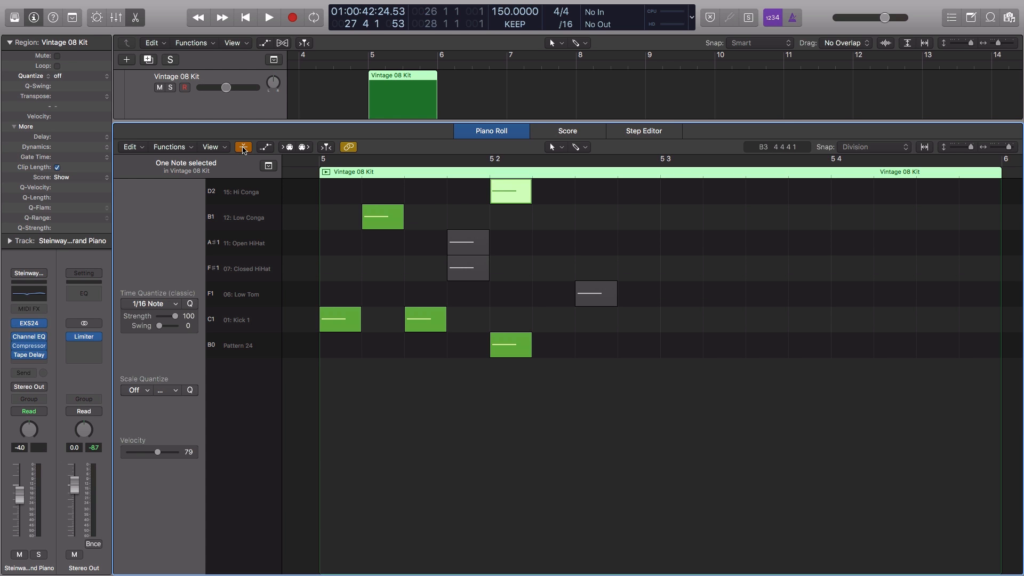
{"action": "left_click", "coordinate": [244, 148]}
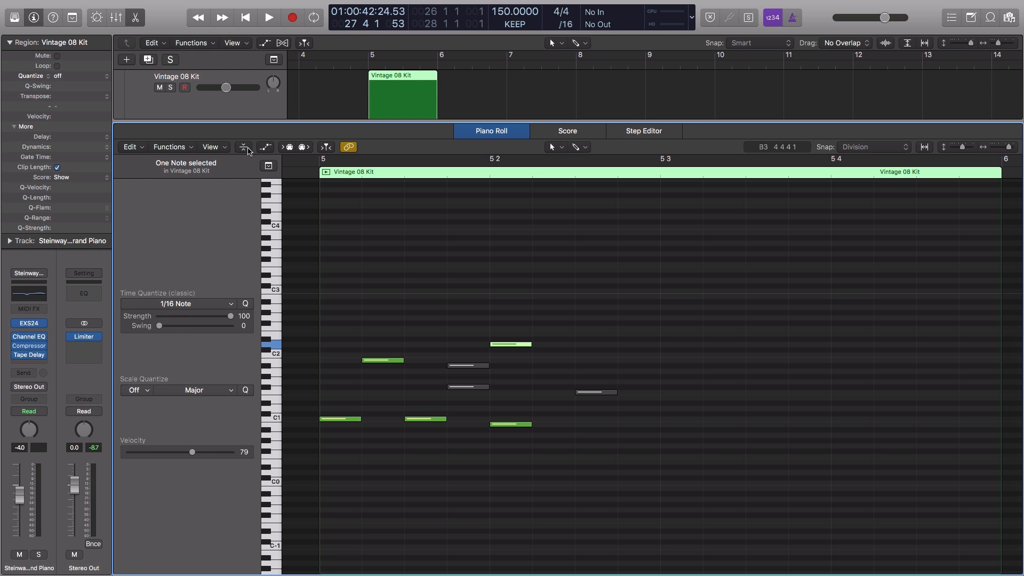
{"action": "left_click", "coordinate": [244, 148]}
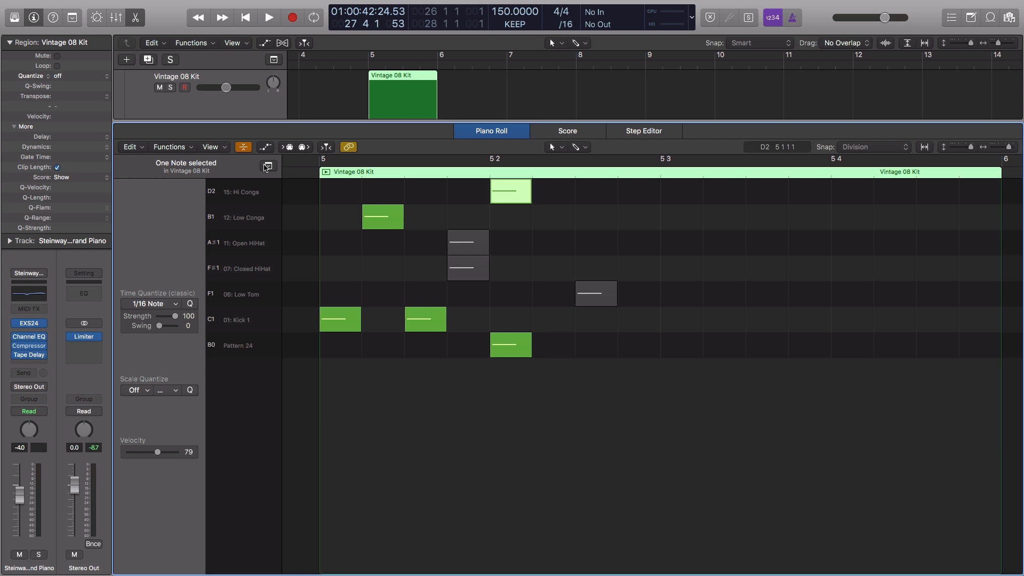
{"action": "left_click", "coordinate": [243, 148]}
{"action": "scroll", "coordinate": [470, 342], "scroll_direction": "up", "scroll_amount": 4}
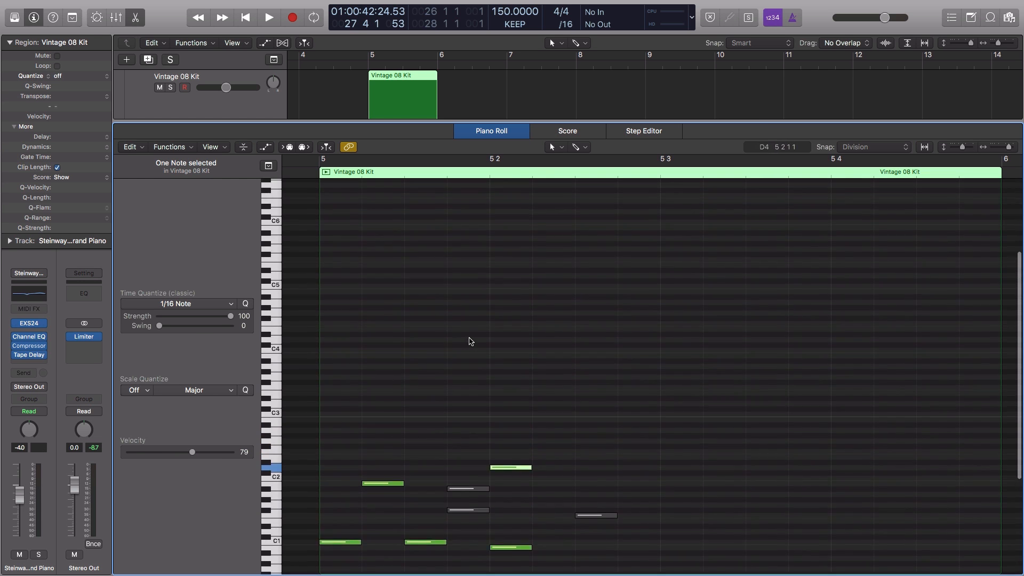
{"action": "scroll", "coordinate": [471, 342], "scroll_direction": "down", "scroll_amount": 7}
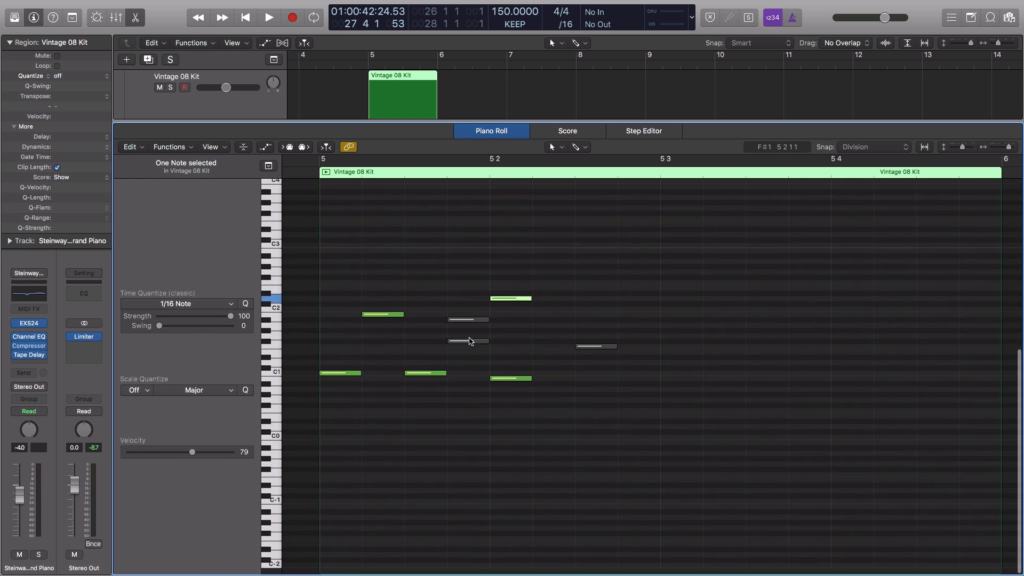
{"action": "scroll", "coordinate": [472, 341], "scroll_direction": "up", "scroll_amount": 4}
{"action": "scroll", "coordinate": [467, 352], "scroll_direction": "down", "scroll_amount": 3}
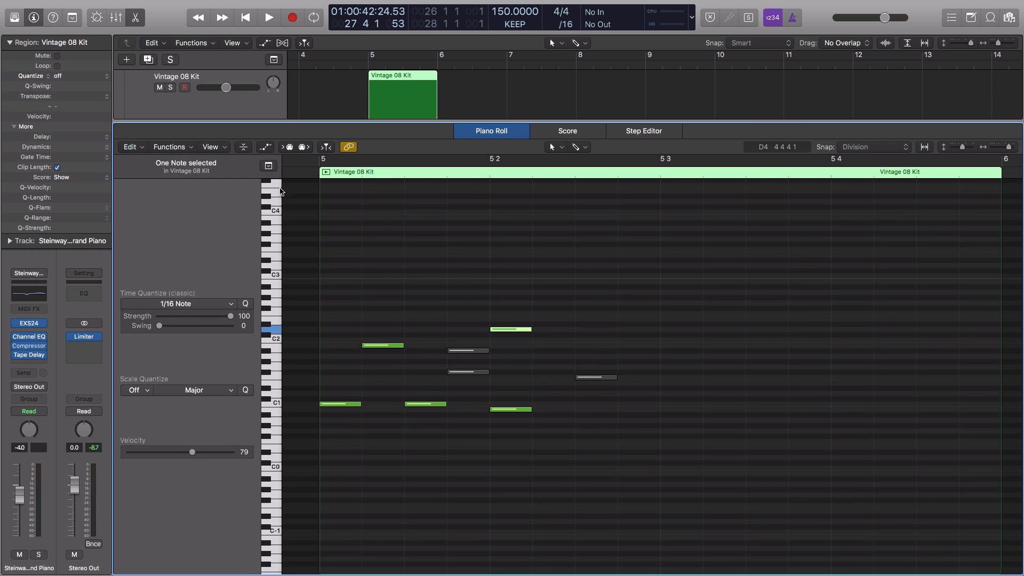
- Turn on Collapse Mode, move the second Kick 1 note to the Closed HiHat row, and close the editor
{"action": "left_click", "coordinate": [249, 149]}
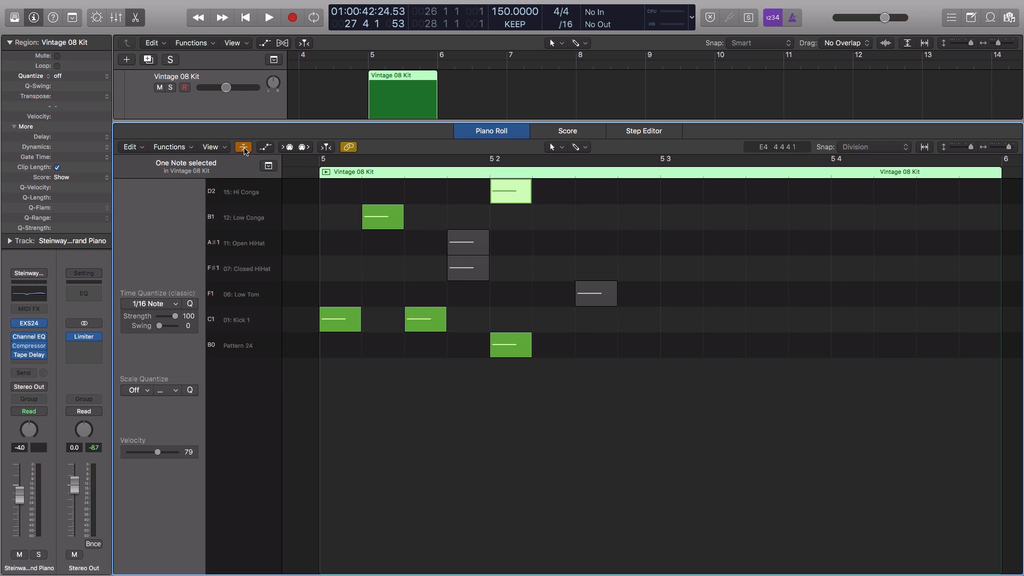
{"action": "left_click_drag", "start_coordinate": [424, 321], "coordinate": [440, 284]}
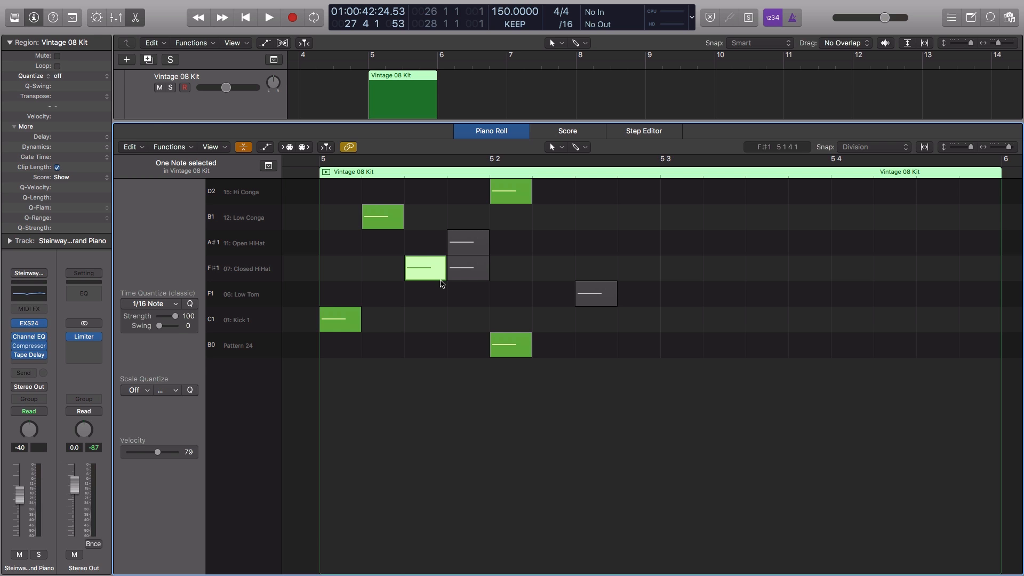
{"action": "key", "text": "e"}
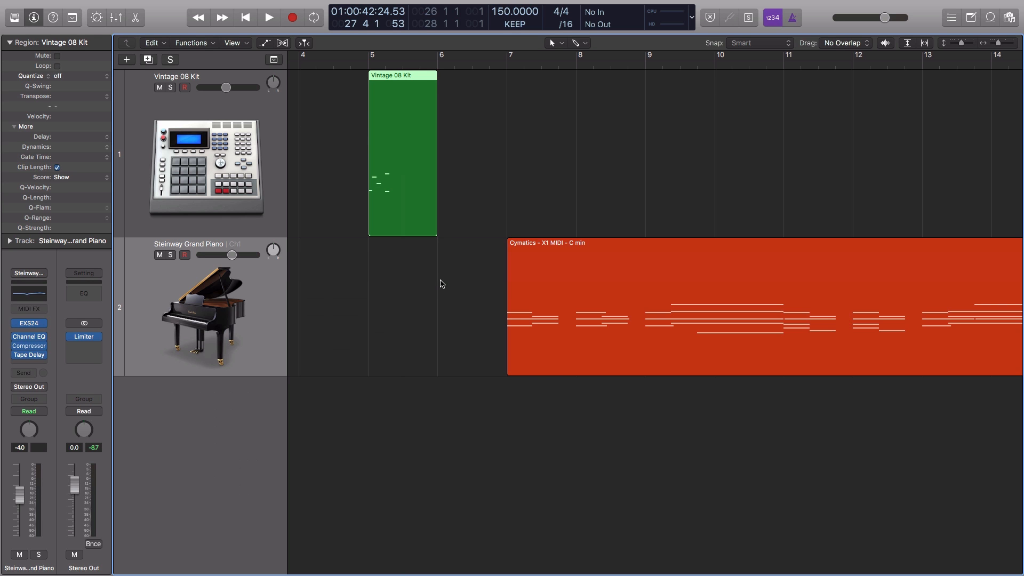
- Open the Cymatics - X1 MIDI - C min region in the Piano Roll and turn off Collapse Mode
{"action": "left_click", "coordinate": [567, 324]}
{"action": "key", "text": "e"}
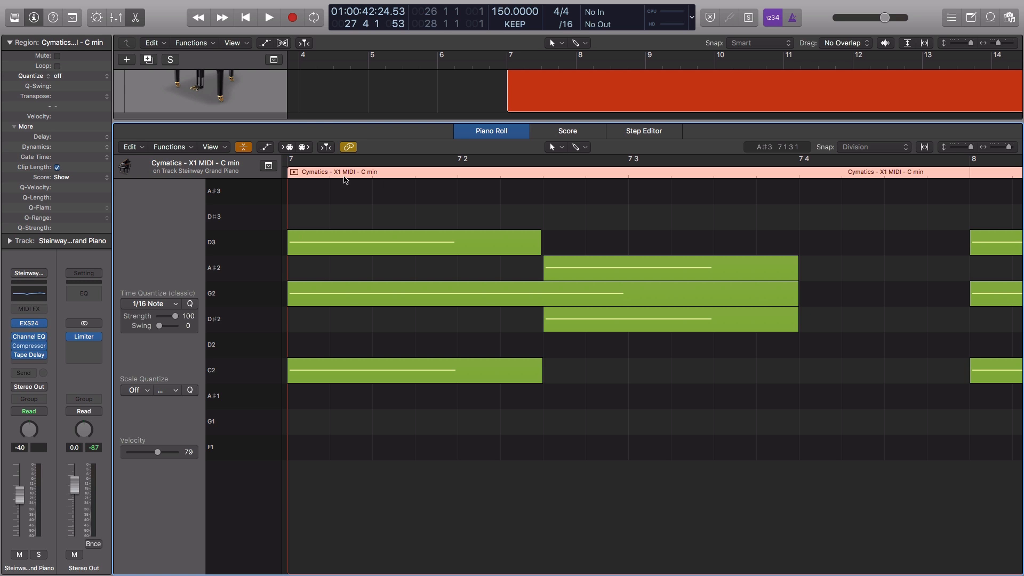
{"action": "left_click", "coordinate": [243, 147]}
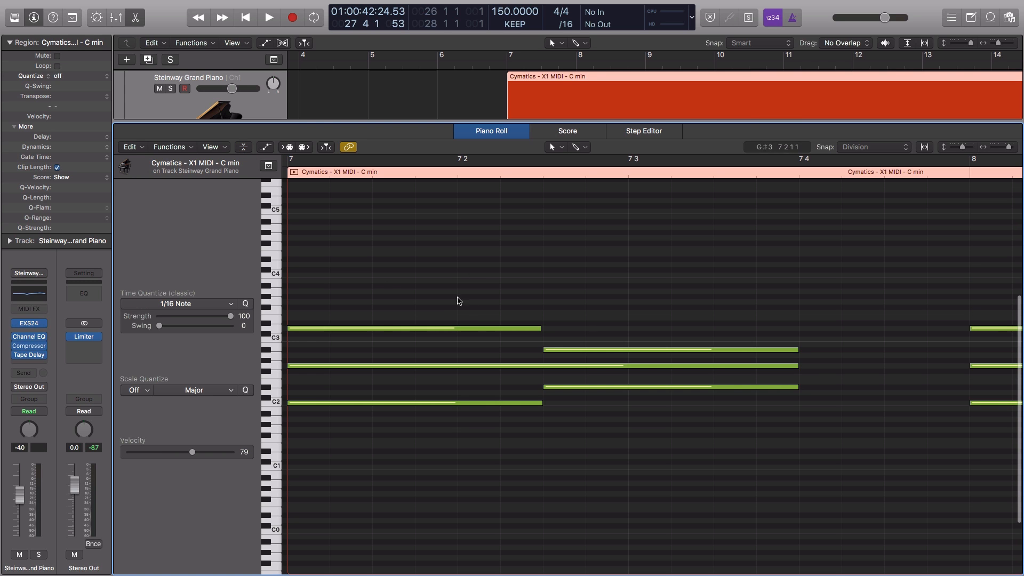
- Select the bar 7 chord notes to read the detected chord name, and examine the region's following chords up to bar 10
{"action": "left_click_drag", "start_coordinate": [387, 262], "coordinate": [653, 482]}
{"action": "scroll", "coordinate": [616, 275], "scroll_direction": "right", "scroll_amount": 1}
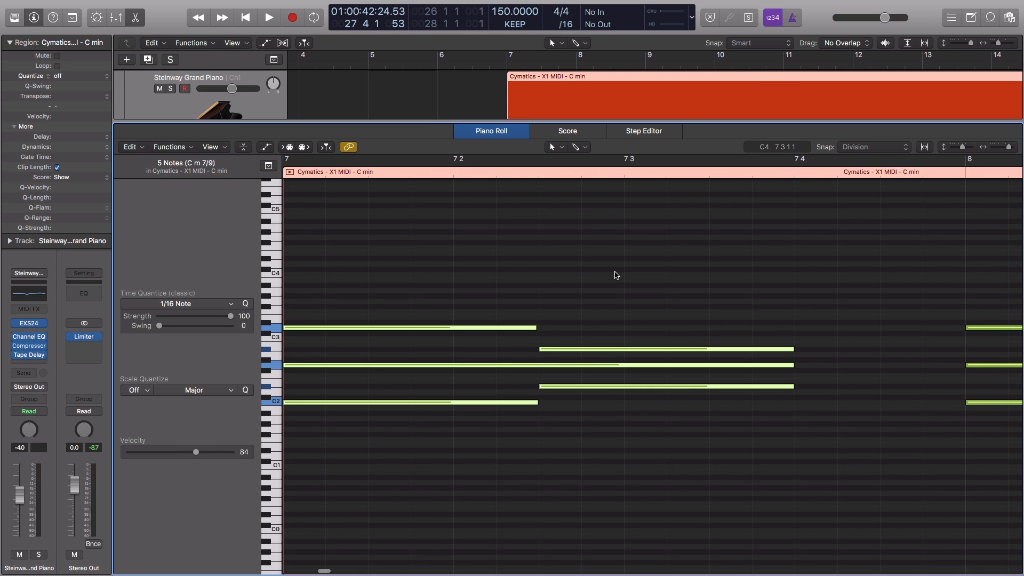
{"action": "scroll", "coordinate": [616, 275], "scroll_direction": "left", "scroll_amount": 1}
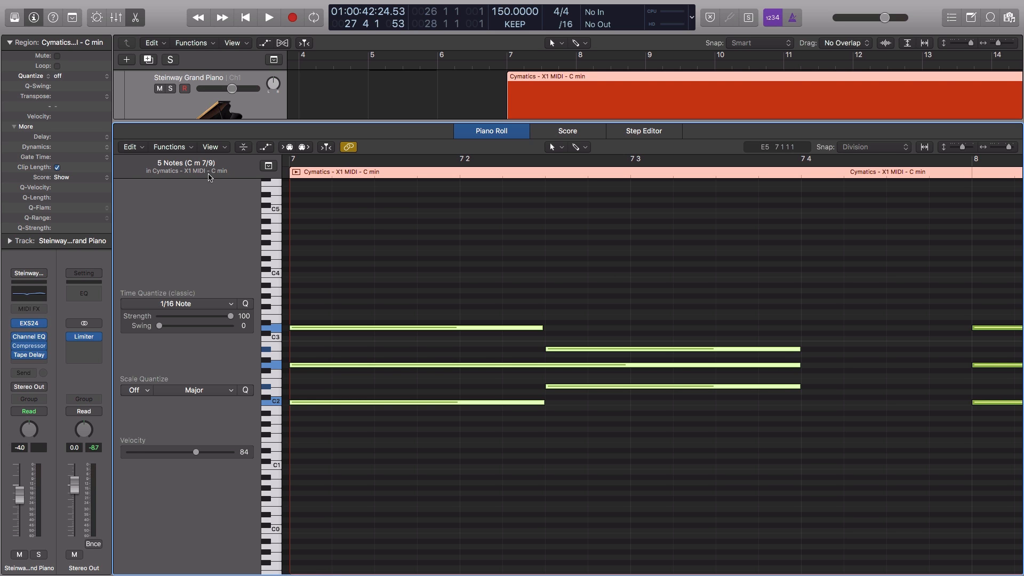
{"action": "scroll", "coordinate": [181, 165], "scroll_direction": "left", "scroll_amount": 1}
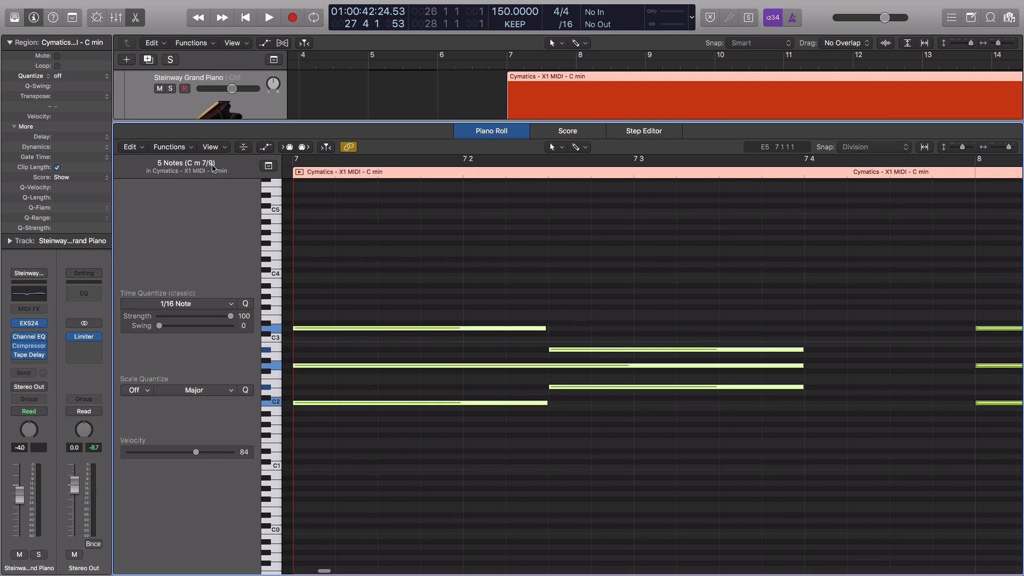
{"action": "left_click", "coordinate": [572, 271]}
{"action": "scroll", "coordinate": [581, 271], "scroll_direction": "right", "scroll_amount": 10}
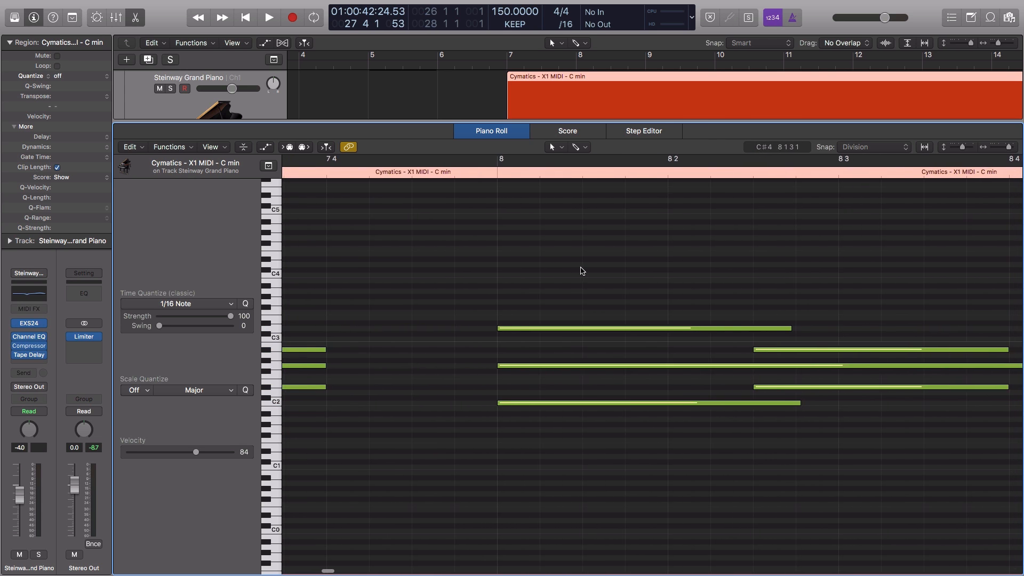
{"action": "scroll", "coordinate": [581, 270], "scroll_direction": "right", "scroll_amount": 15}
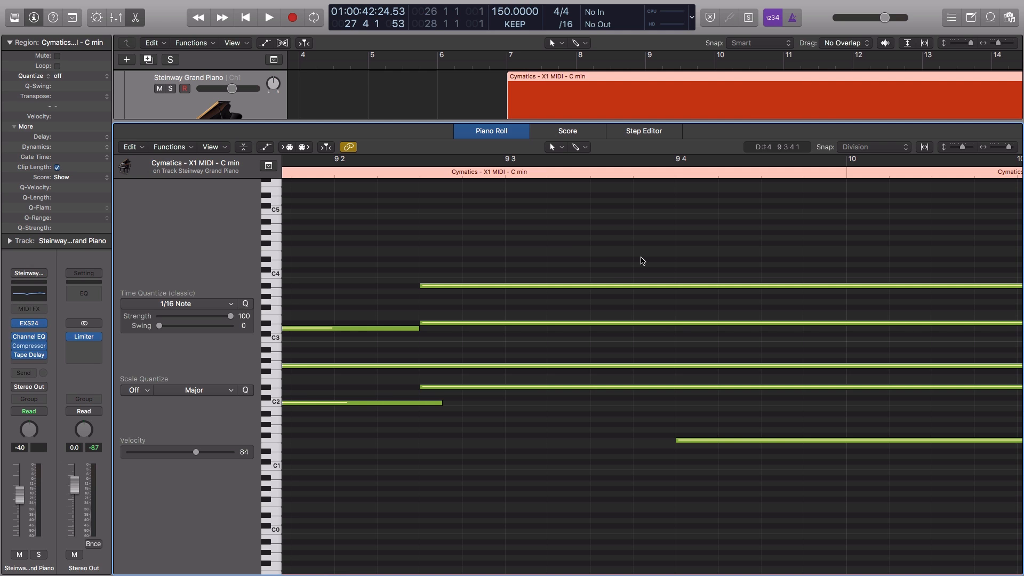
- Select the five chord notes spanning bars 9 and 10 to read the detected chord name
{"action": "left_click_drag", "start_coordinate": [589, 238], "coordinate": [764, 483]}
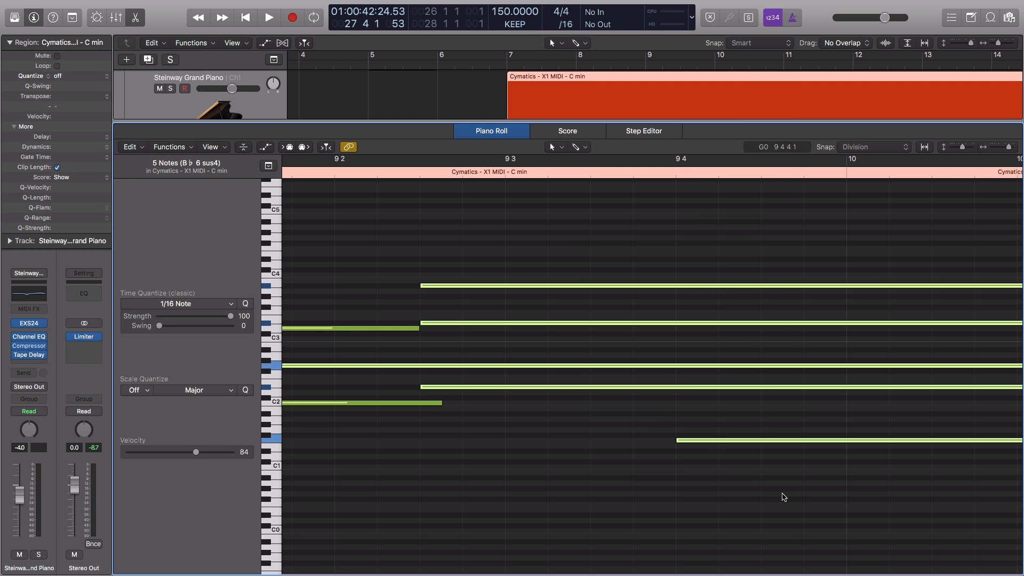
{"action": "left_click_drag", "start_coordinate": [656, 252], "coordinate": [776, 478]}
{"action": "key", "text": "super+Left"}
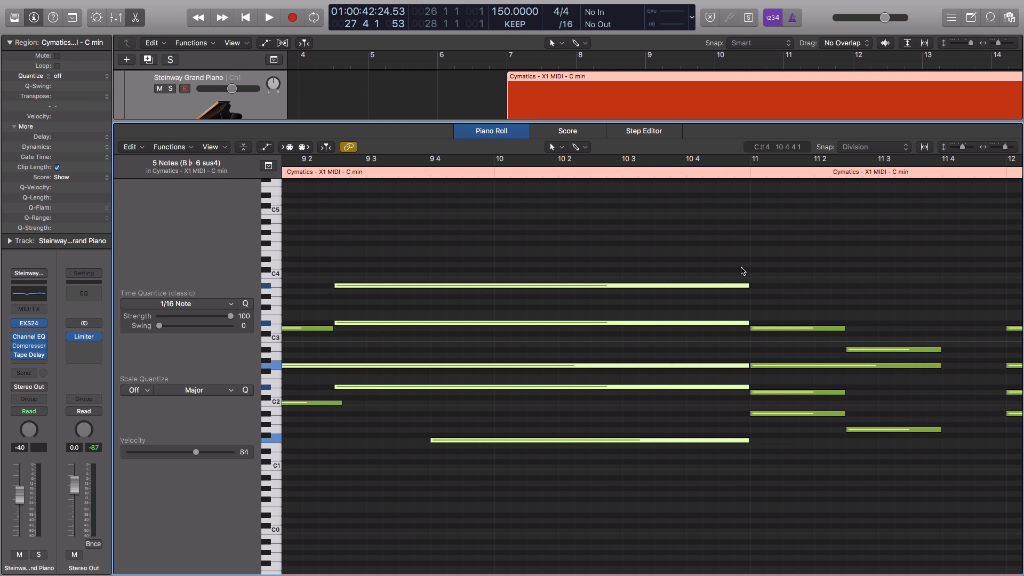
{"action": "left_click", "coordinate": [742, 267]}
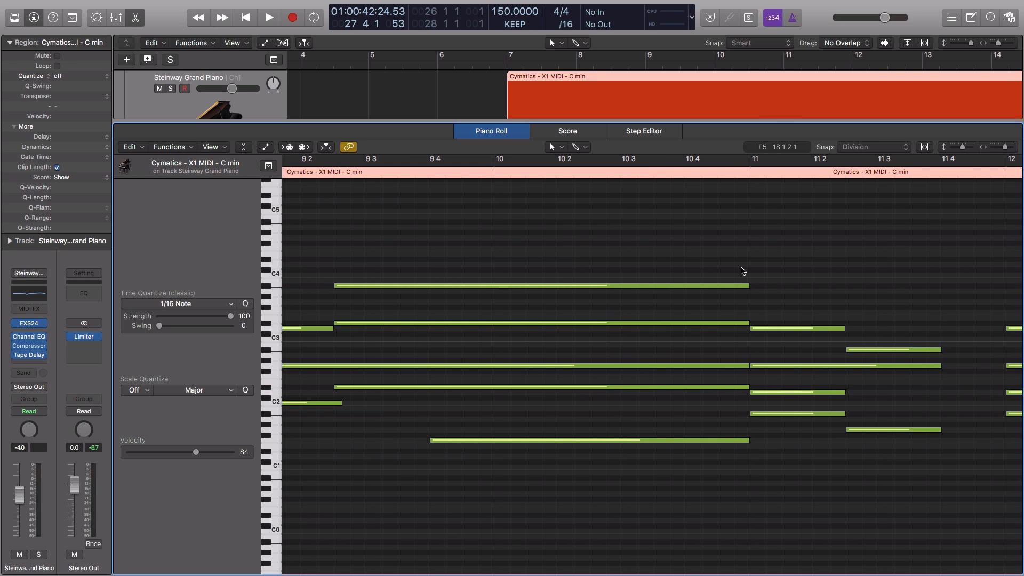
{"action": "left_click_drag", "start_coordinate": [741, 254], "coordinate": [515, 492]}
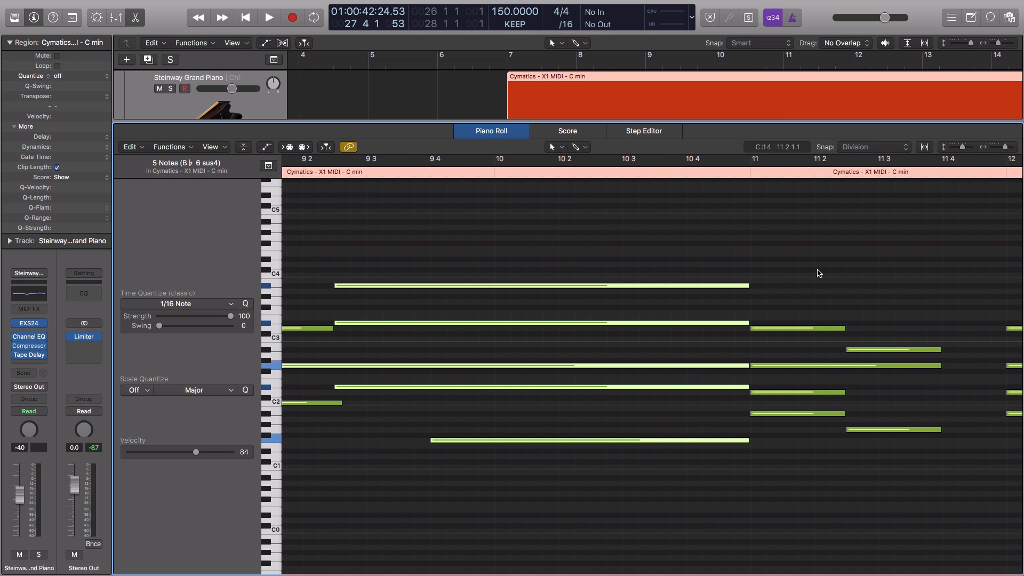
- Enlarge the Piano Roll over the tracks area, narrow its inspector, hide the main inspector, and show the region from bar 7
{"action": "left_click_drag", "start_coordinate": [659, 122], "coordinate": [658, 82]}
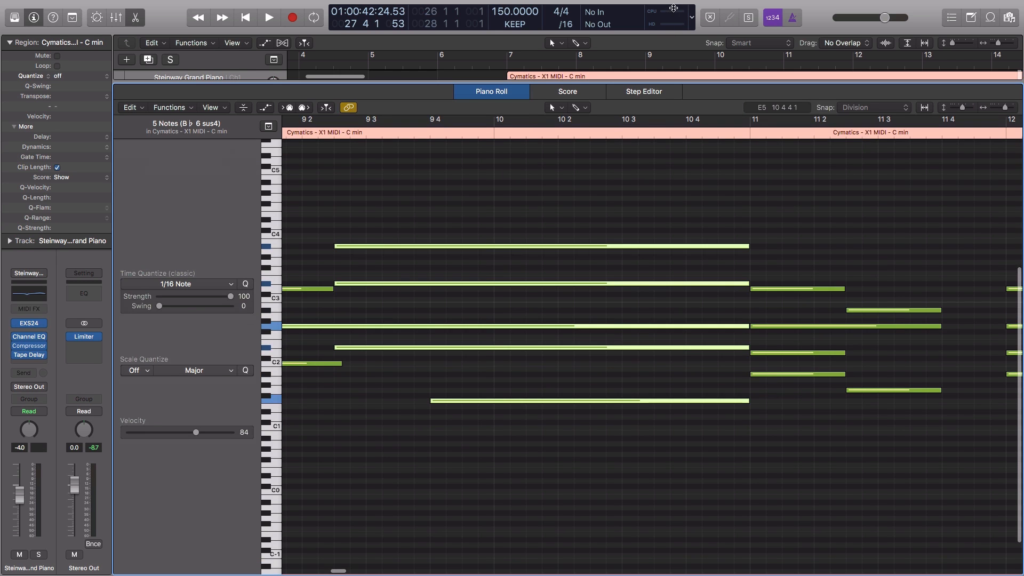
{"action": "left_click", "coordinate": [686, 222]}
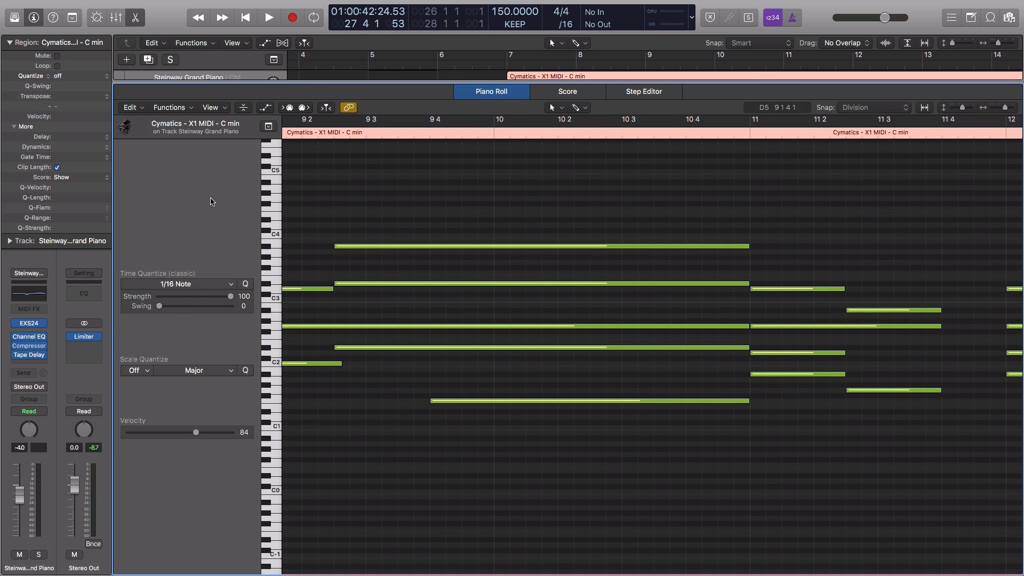
{"action": "left_click_drag", "start_coordinate": [259, 250], "coordinate": [195, 250]}
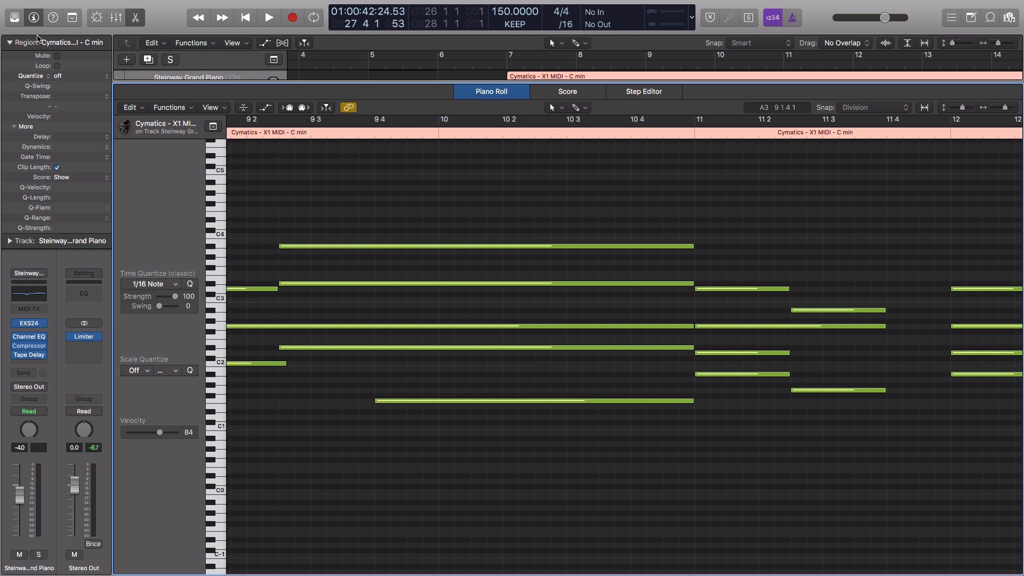
{"action": "left_click", "coordinate": [34, 19]}
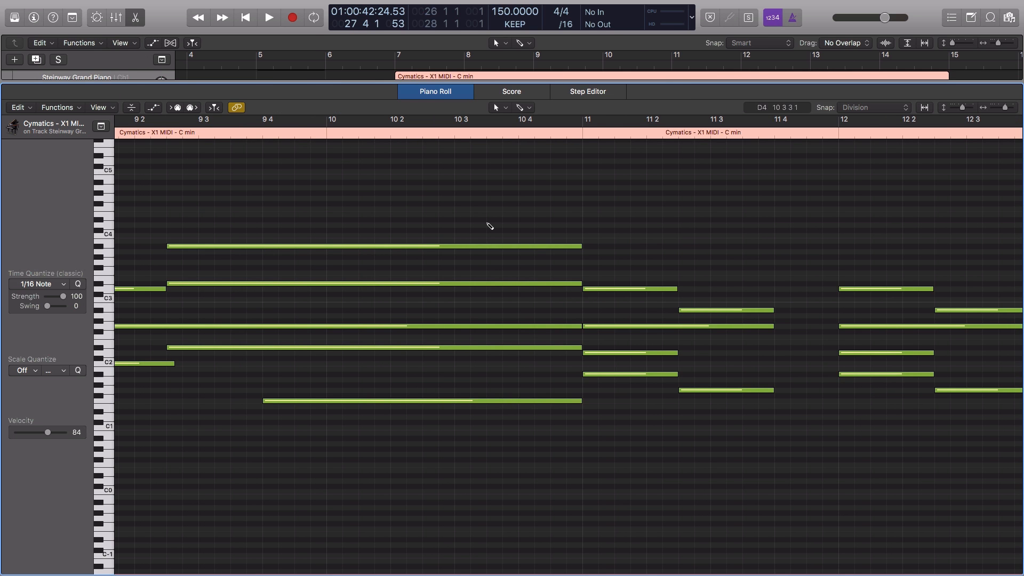
{"action": "key", "text": "super+Left"}
{"action": "key", "text": "super+Left"}
{"action": "scroll", "coordinate": [487, 226], "scroll_direction": "left", "scroll_amount": 10}
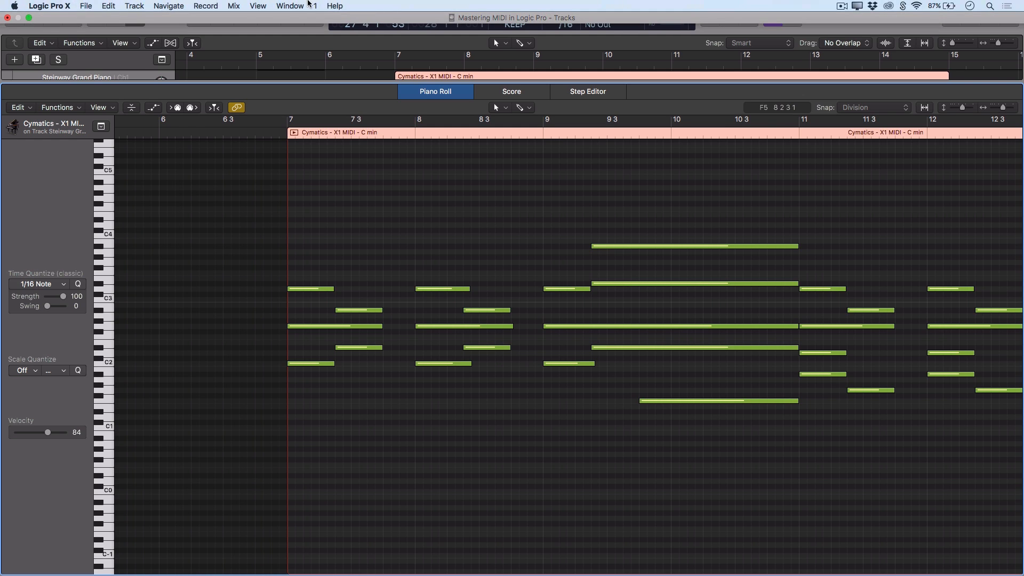
- Open the region in a separate Piano Roll window and enlarge it to nearly fill the screen
{"action": "left_click", "coordinate": [296, 5]}
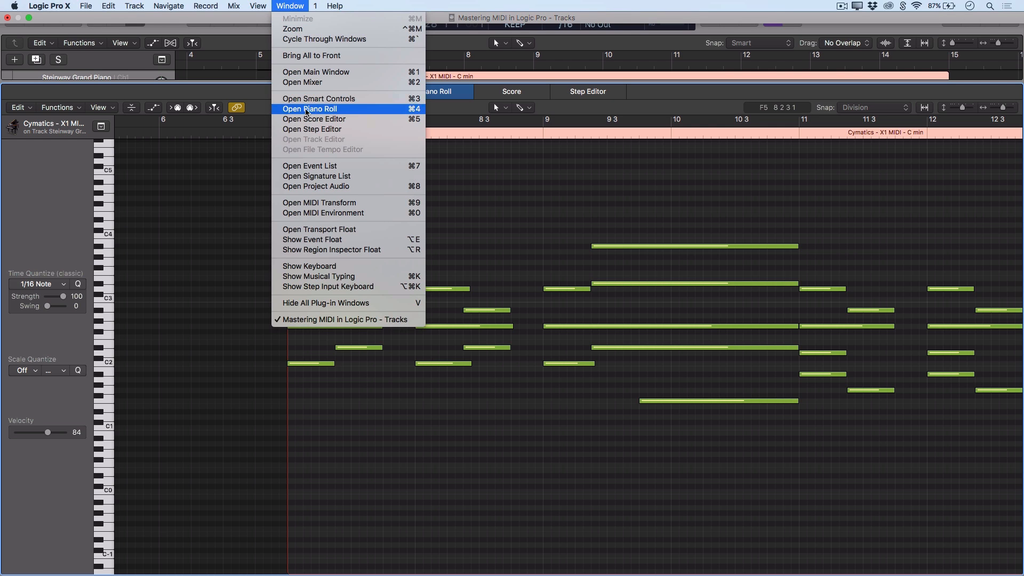
{"action": "left_click", "coordinate": [417, 110]}
{"action": "left_click_drag", "start_coordinate": [413, 20], "coordinate": [415, 10]}
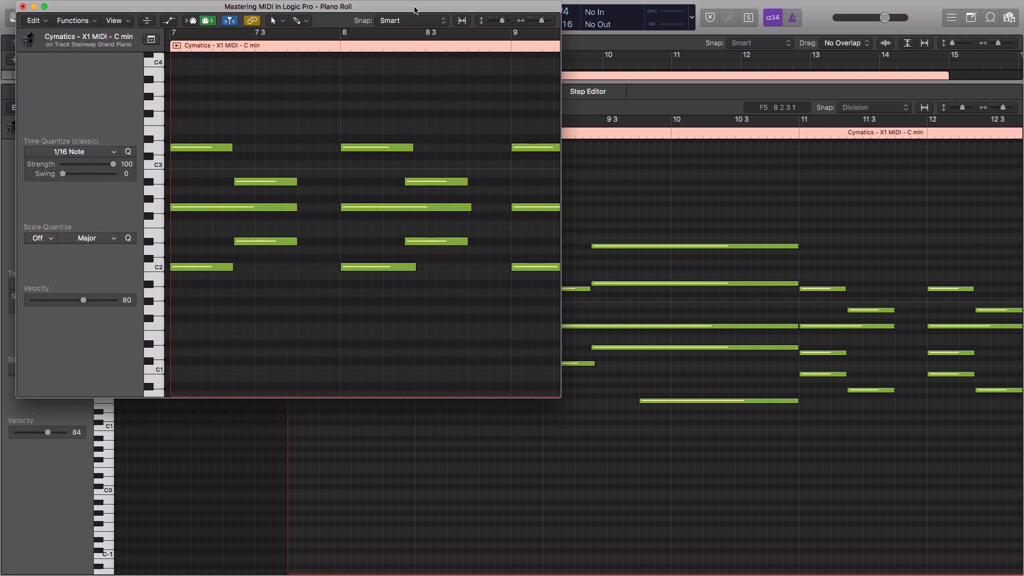
{"action": "left_click_drag", "start_coordinate": [560, 398], "coordinate": [1020, 535]}
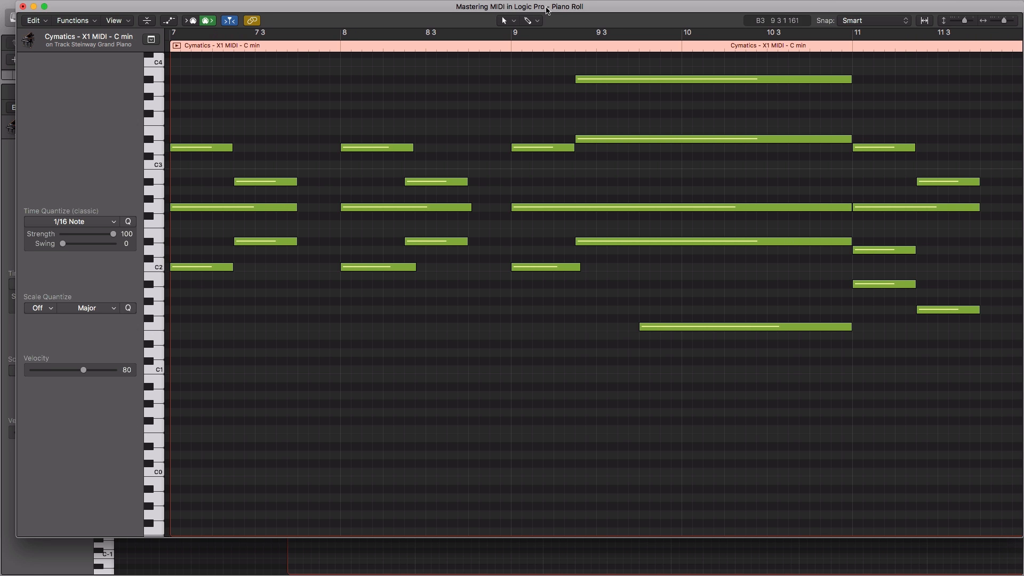
{"action": "left_click_drag", "start_coordinate": [547, 9], "coordinate": [533, 8]}
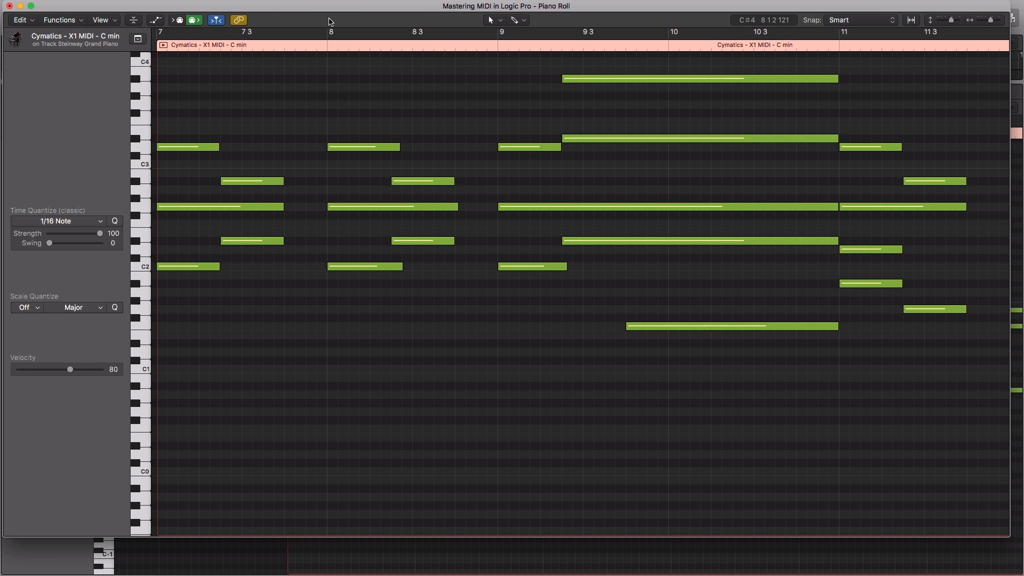
- Move the separate Piano Roll window aside and back over the main window, and close it
{"action": "left_click_drag", "start_coordinate": [327, 4], "coordinate": [1023, 36]}
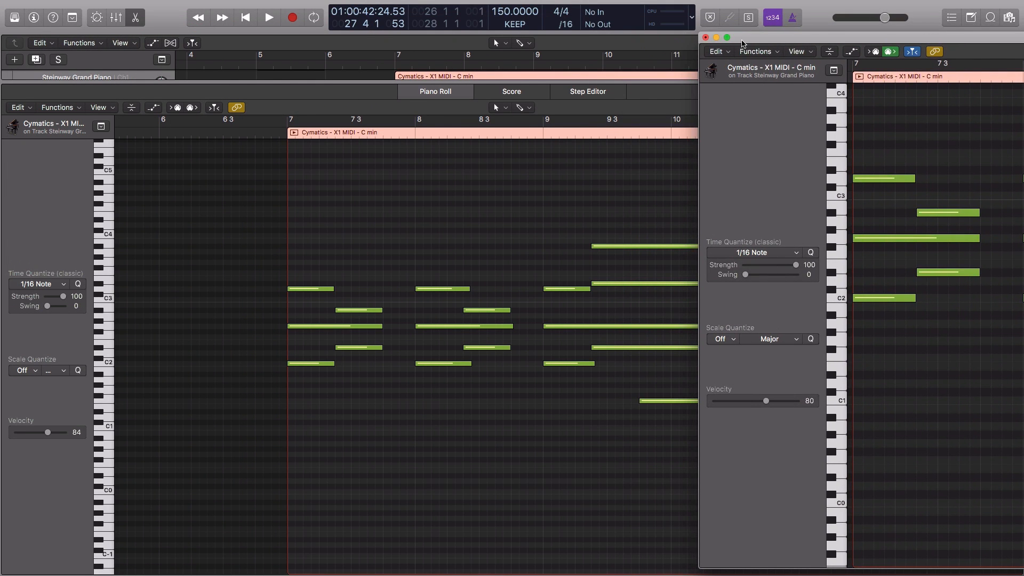
{"action": "left_click_drag", "start_coordinate": [743, 43], "coordinate": [47, 18]}
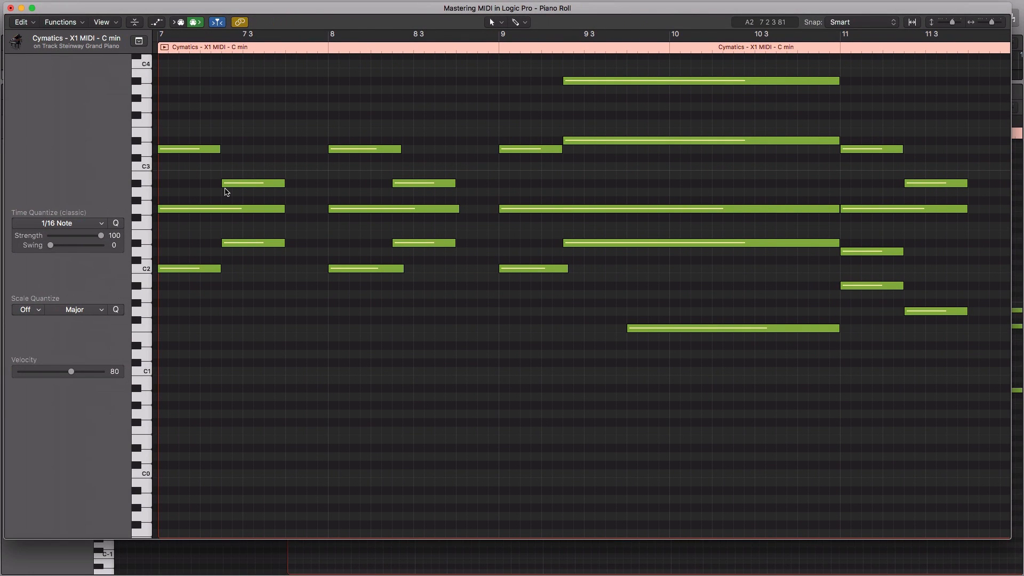
{"action": "scroll", "coordinate": [295, 350], "scroll_direction": "up", "scroll_amount": 4}
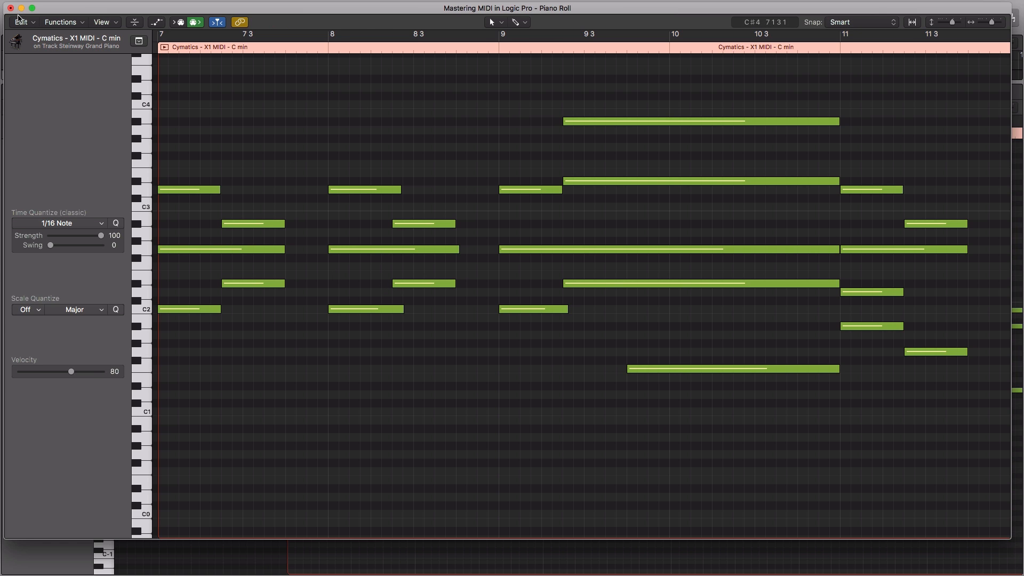
{"action": "left_click", "coordinate": [11, 8]}
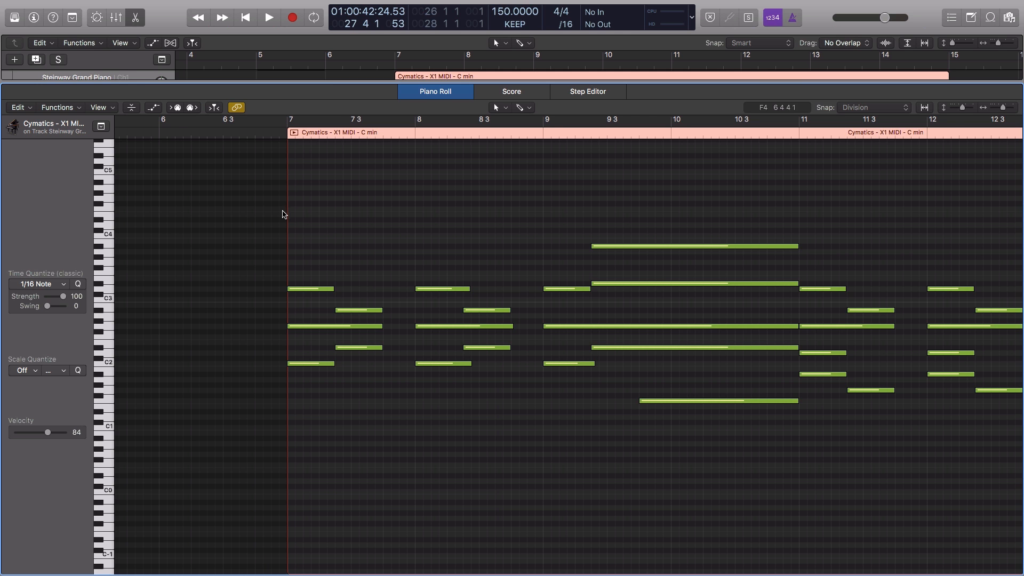
- Transpose the highest note at the start of bar 7 up and down by semitones, and return it to D3
{"action": "key", "text": "super+Right"}
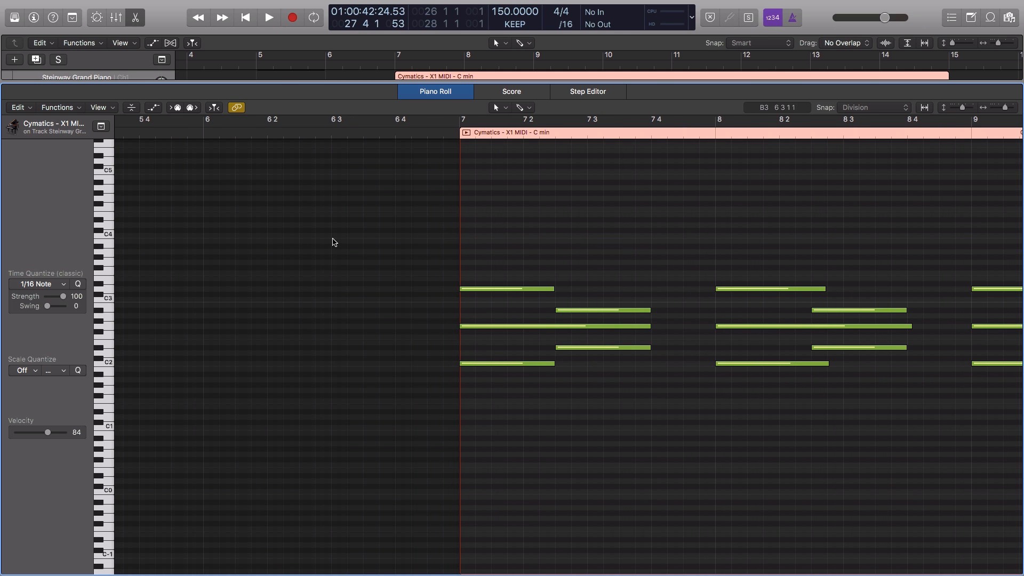
{"action": "scroll", "coordinate": [369, 244], "scroll_direction": "right", "scroll_amount": 10}
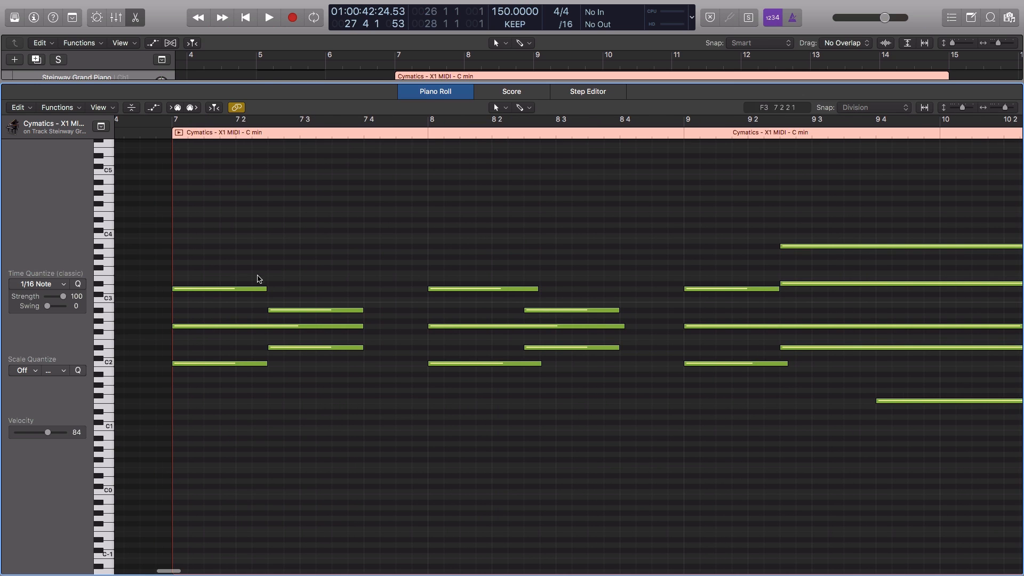
{"action": "left_click", "coordinate": [230, 289]}
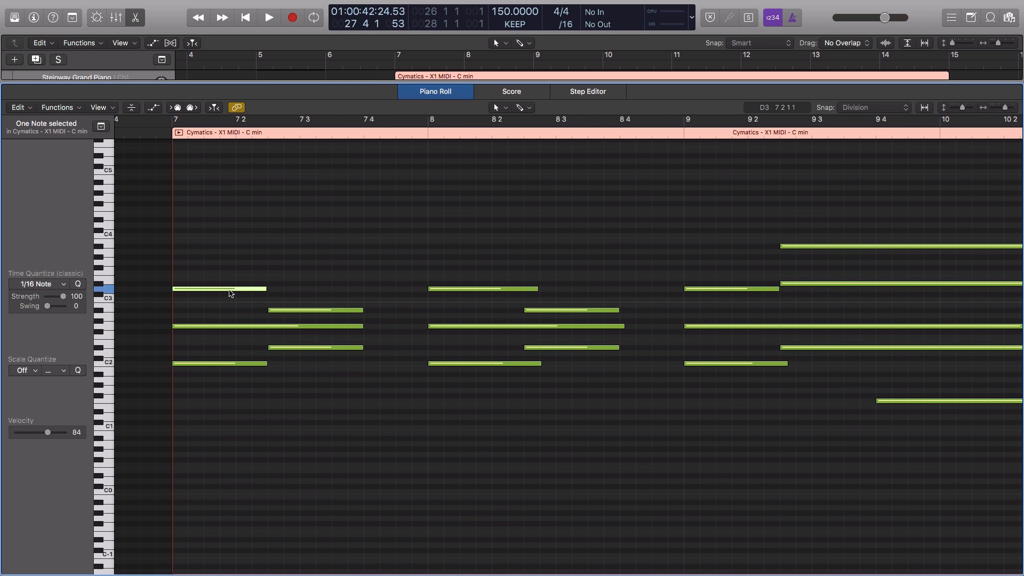
{"action": "key", "text": "alt+Up"}
{"action": "key", "text": "alt+Up"}
{"action": "key", "text": "alt+Up"}
{"action": "key", "text": "alt+Down"}
{"action": "key", "text": "alt+Down"}
{"action": "key", "text": "alt+Down"}
{"action": "key", "text": "alt+Down"}
{"action": "key", "text": "alt+Up"}
{"action": "key", "text": "alt+Up"}
{"action": "key", "text": "alt+Up"}
{"action": "key", "text": "alt+Up"}
{"action": "key", "text": "alt+Up"}
{"action": "key", "text": "alt+Up"}
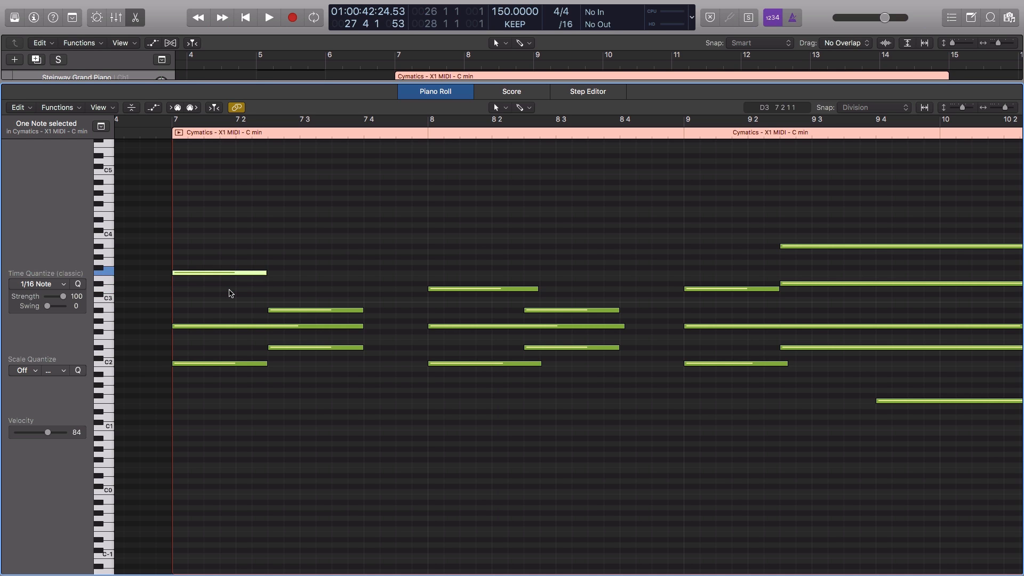
{"action": "key", "text": "alt+Down"}
{"action": "key", "text": "alt+Down"}
{"action": "key", "text": "alt+Down"}
{"action": "key", "text": "alt+Down"}
{"action": "key", "text": "alt+Down"}
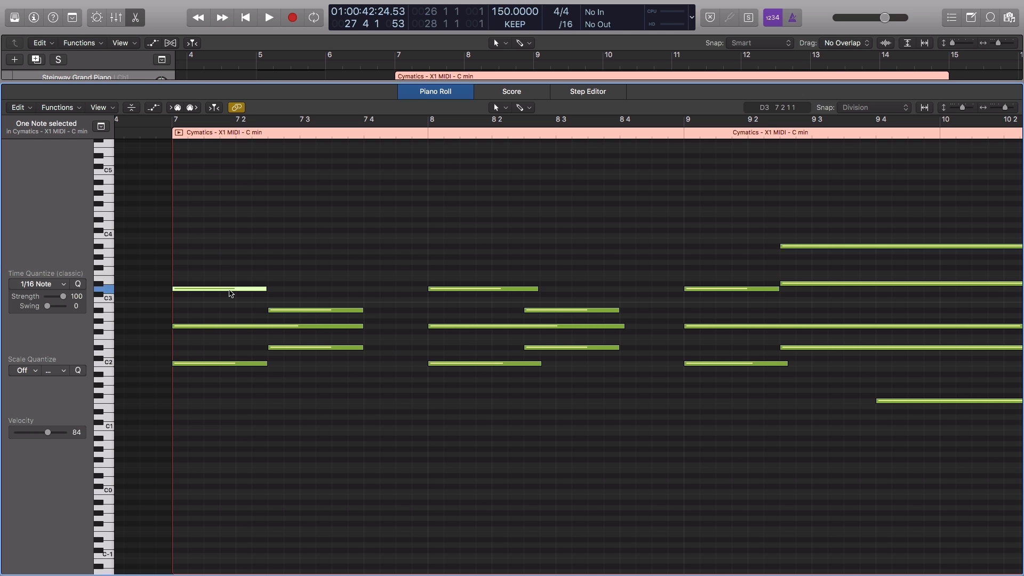
- Select the five bar 7 notes, transpose them an octave up and down, return them to their original pitch, and deselect them
{"action": "left_click_drag", "start_coordinate": [211, 256], "coordinate": [343, 398]}
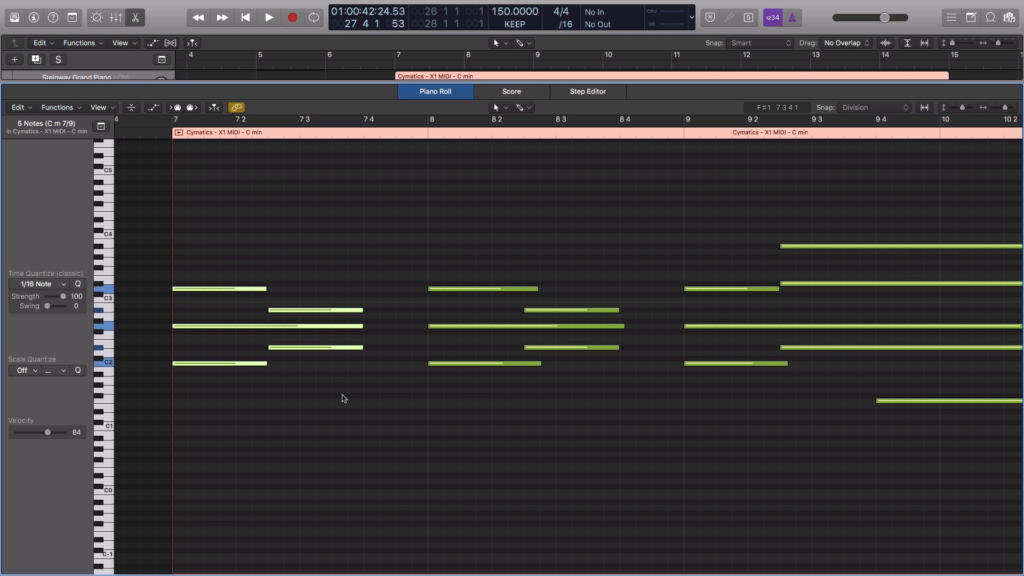
{"action": "key", "text": "alt+shift+Up"}
{"action": "key", "text": "alt+shift+Down"}
{"action": "key", "text": "alt+shift+Down"}
{"action": "key", "text": "alt+shift+Up"}
{"action": "left_click", "coordinate": [342, 399]}
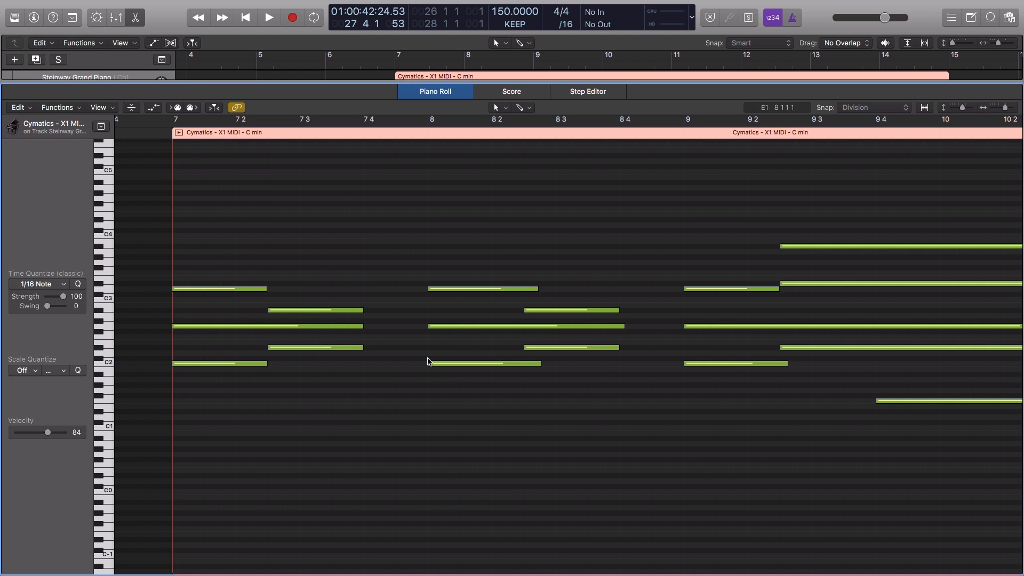
- Check the transpose commands available for the first D3 note in bar 7, and search the Key Commands window for "Transpose"
{"action": "right_click", "coordinate": [244, 293]}
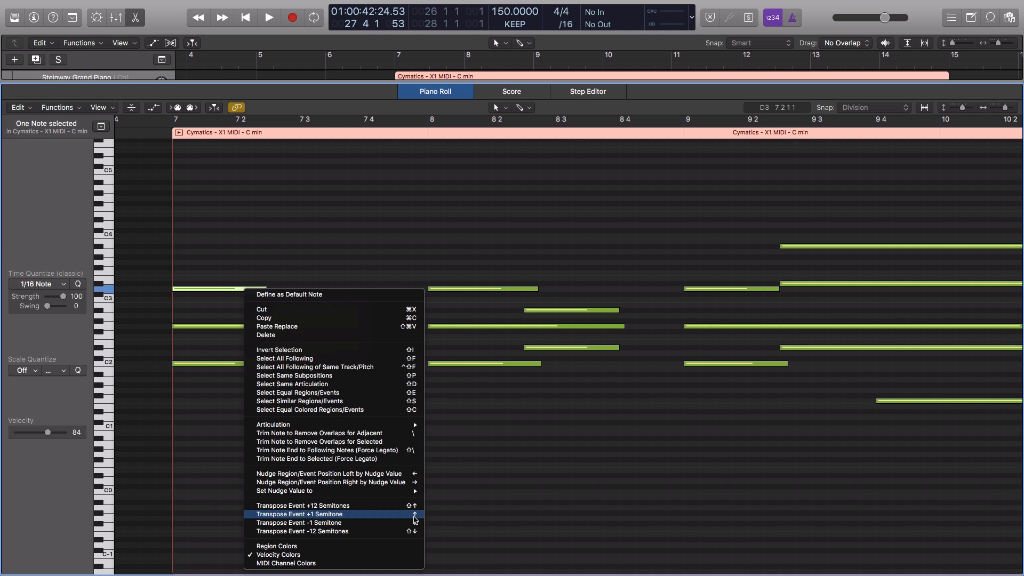
{"action": "left_click", "coordinate": [464, 503]}
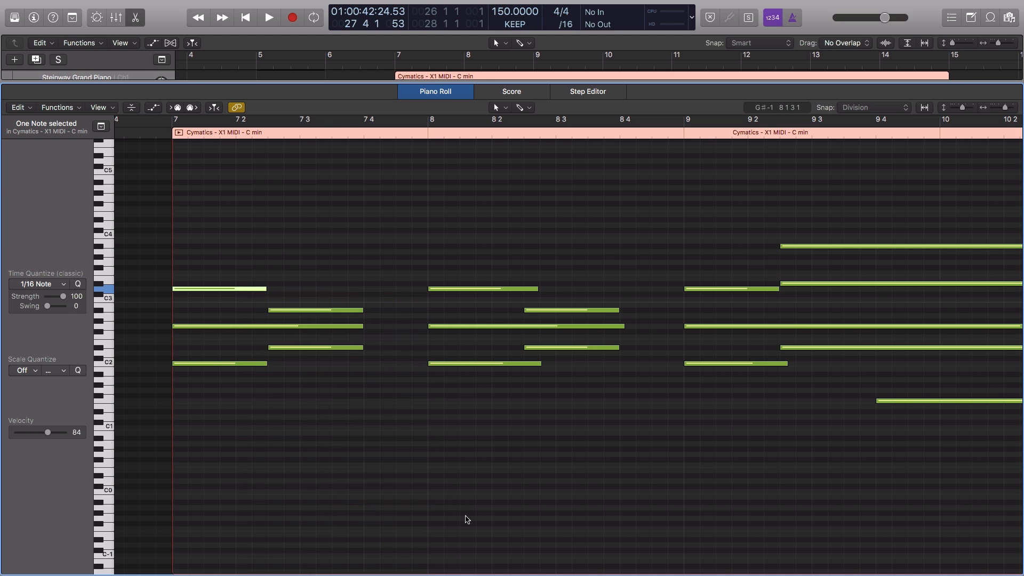
{"action": "left_click", "coordinate": [42, 4]}
{"action": "mouse_move", "coordinate": [62, 57]}
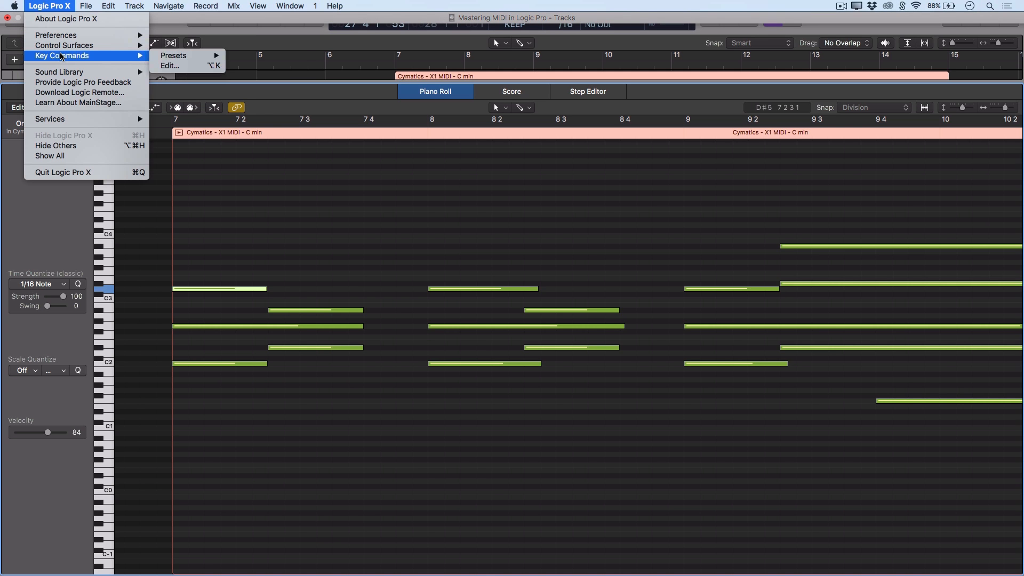
{"action": "left_click", "coordinate": [170, 67]}
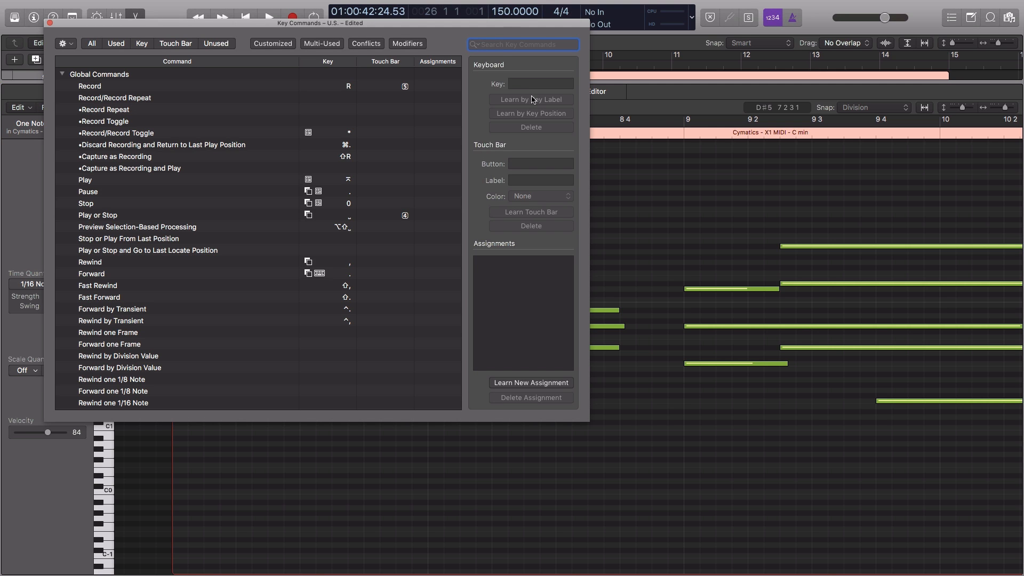
{"action": "left_click", "coordinate": [499, 48]}
{"action": "type", "text": "Transpose"}
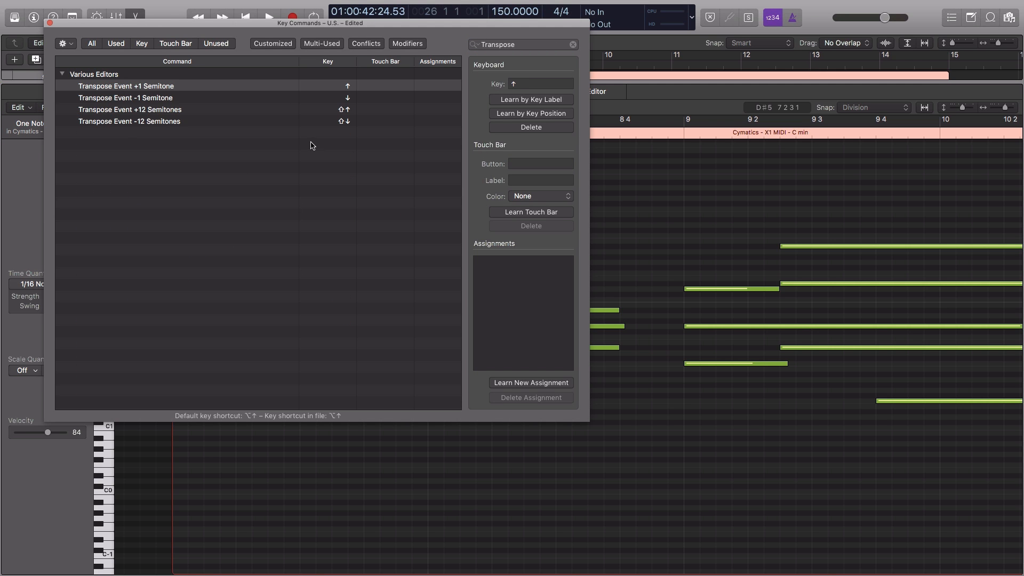
- Replace the key assignment of Transpose Event +1 Semitone with "=" and accept the shortcut conflict
{"action": "left_click", "coordinate": [347, 88]}
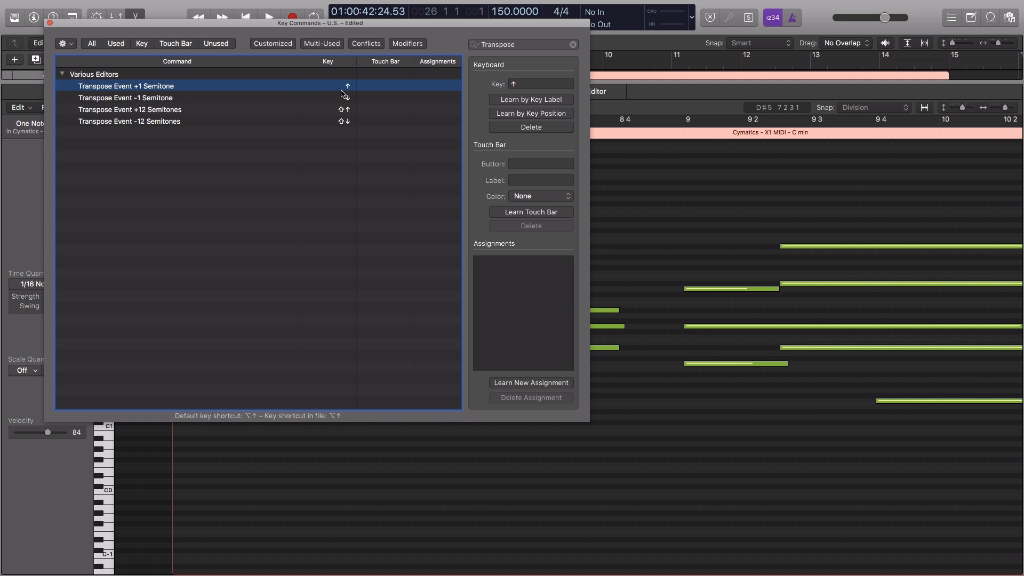
{"action": "left_click", "coordinate": [543, 130]}
{"action": "left_click", "coordinate": [512, 100]}
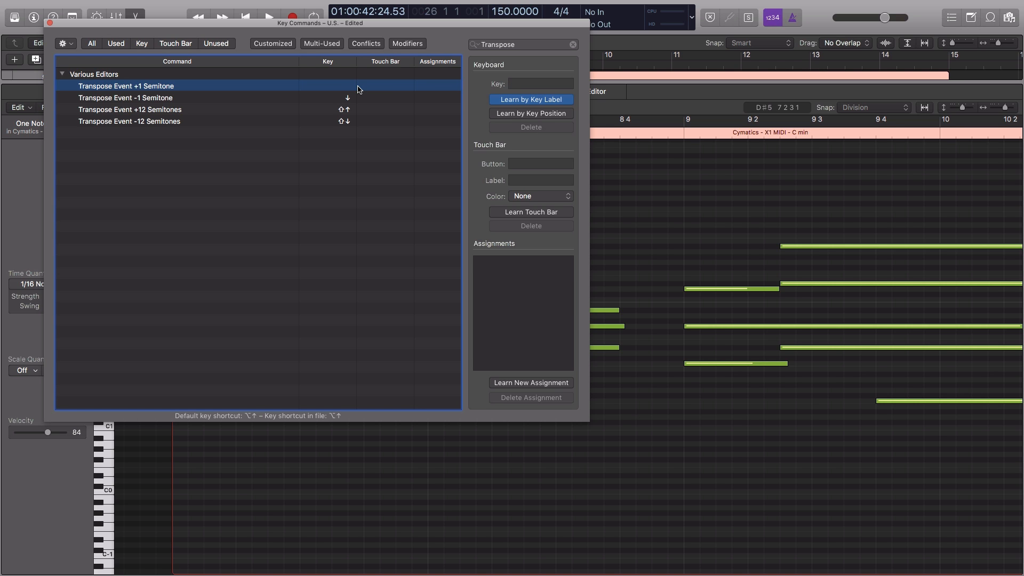
{"action": "key", "text": "equal"}
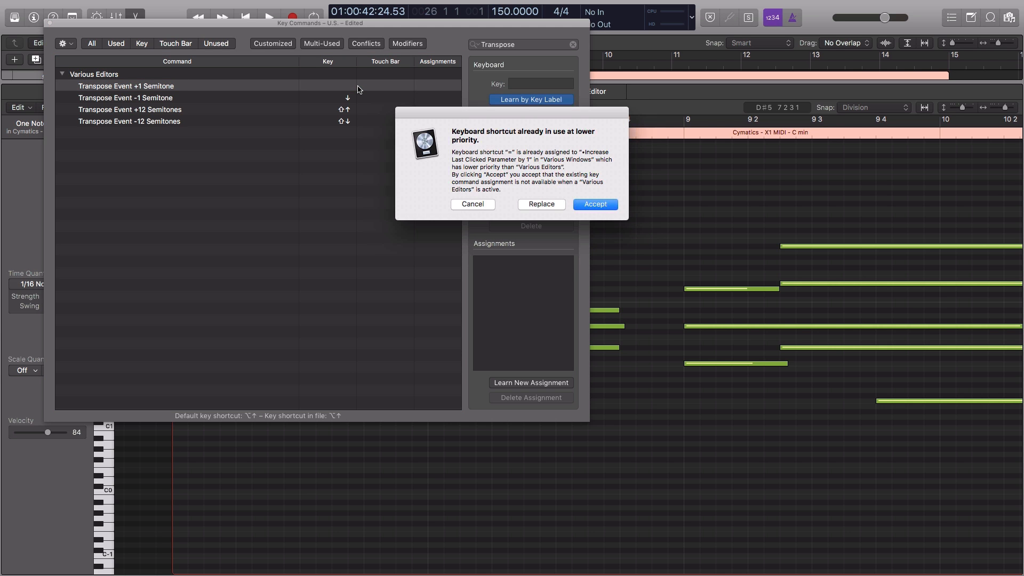
{"action": "left_click", "coordinate": [608, 206]}
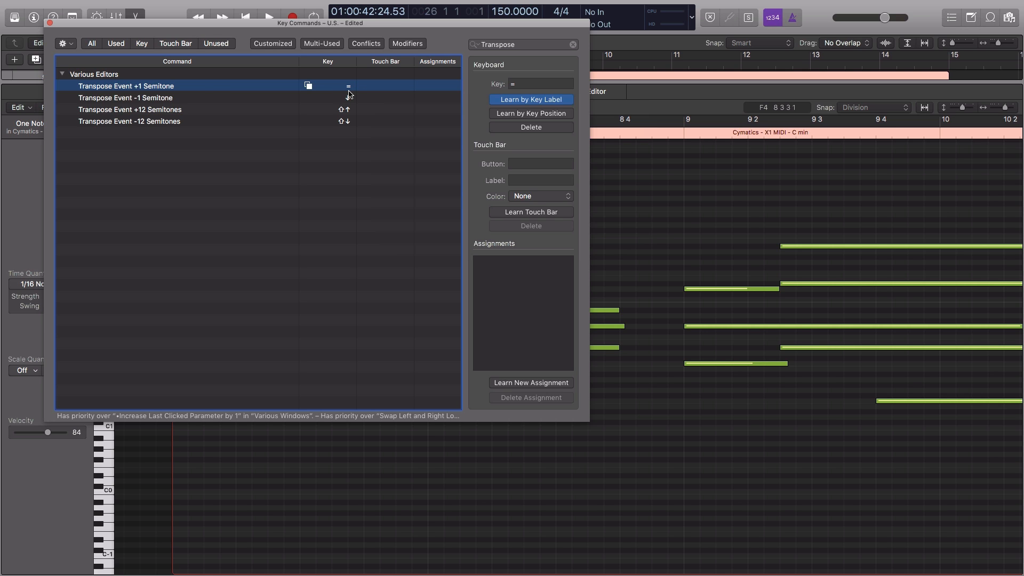
- Replace the key assignment of Transpose Event +1 Semitone with the Up Arrow, accept the shortcut conflict, and close the Key Commands window
{"action": "left_click", "coordinate": [544, 127]}
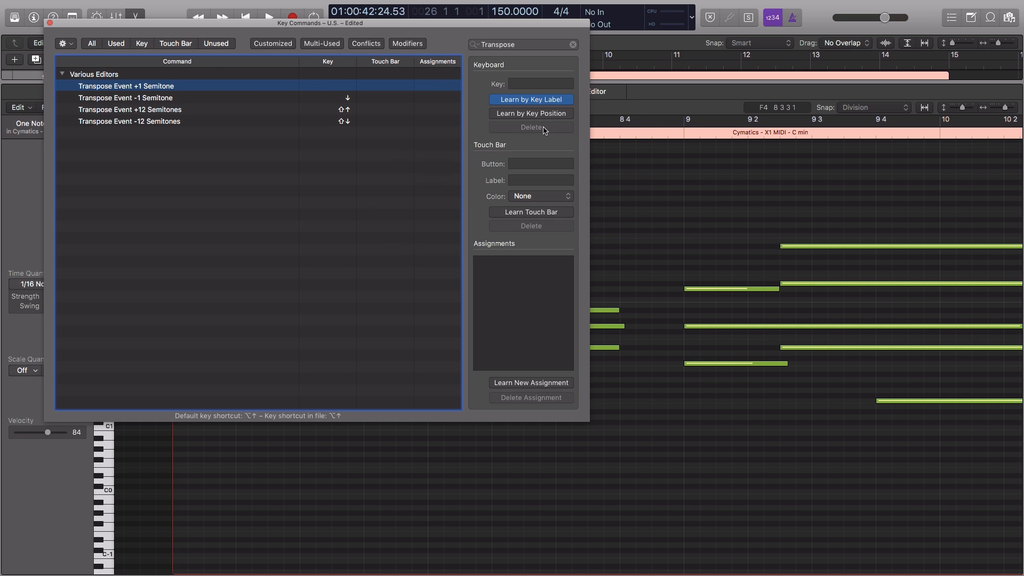
{"action": "left_click", "coordinate": [503, 100]}
{"action": "left_click", "coordinate": [503, 100]}
{"action": "key", "text": "Up"}
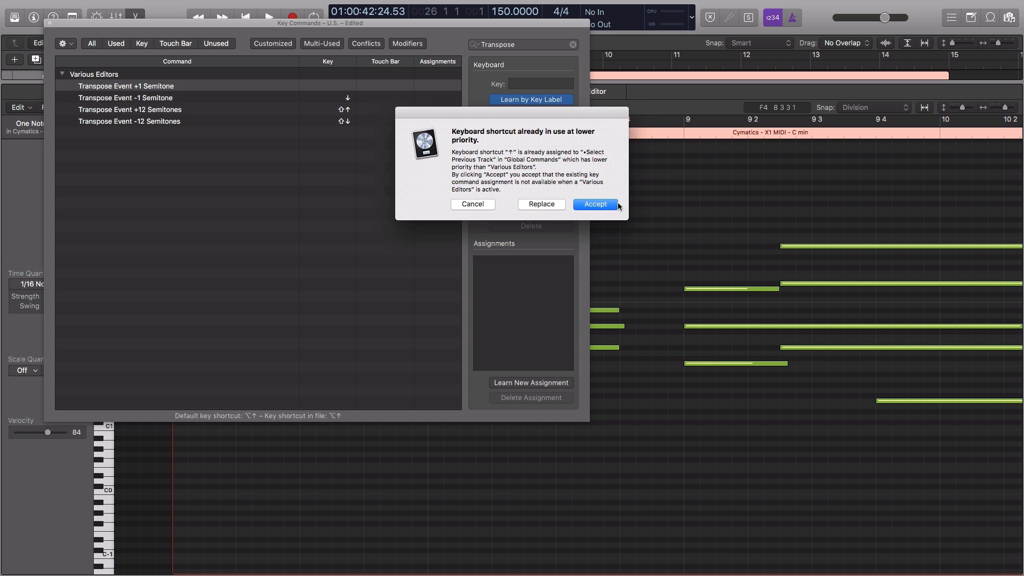
{"action": "left_click", "coordinate": [583, 204]}
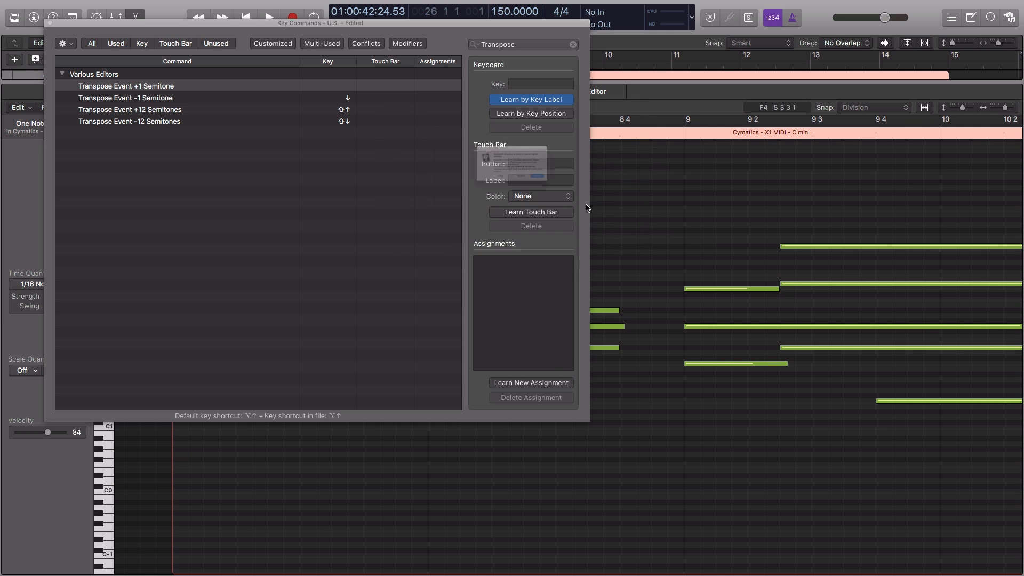
{"action": "left_click", "coordinate": [587, 206]}
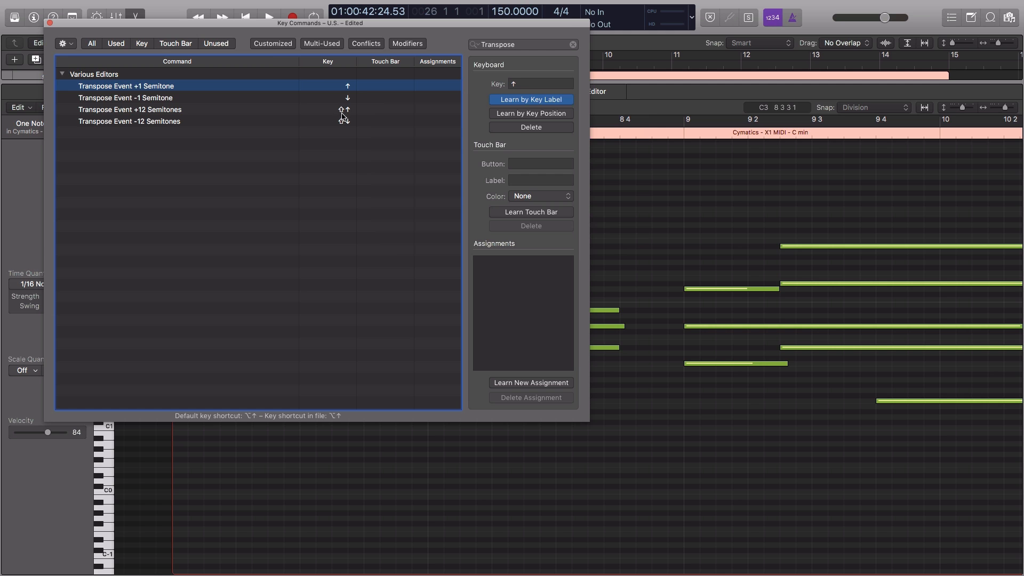
{"action": "left_click", "coordinate": [50, 23]}
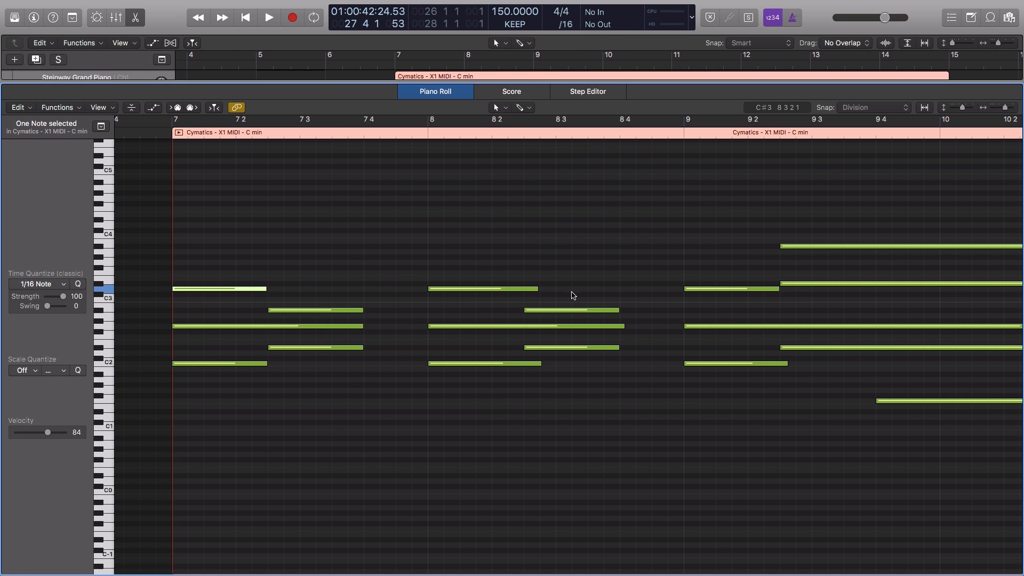
- Transpose the highest note at the start of bar 9 up an octave and the lowest note there down an octave
{"action": "left_click", "coordinate": [718, 289]}
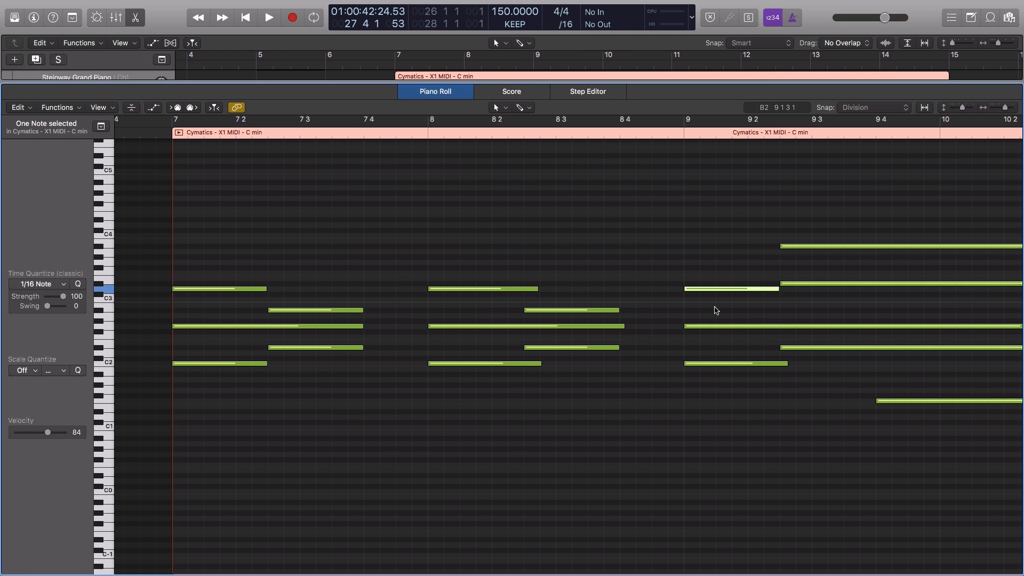
{"action": "key", "text": "alt+shift+Up"}
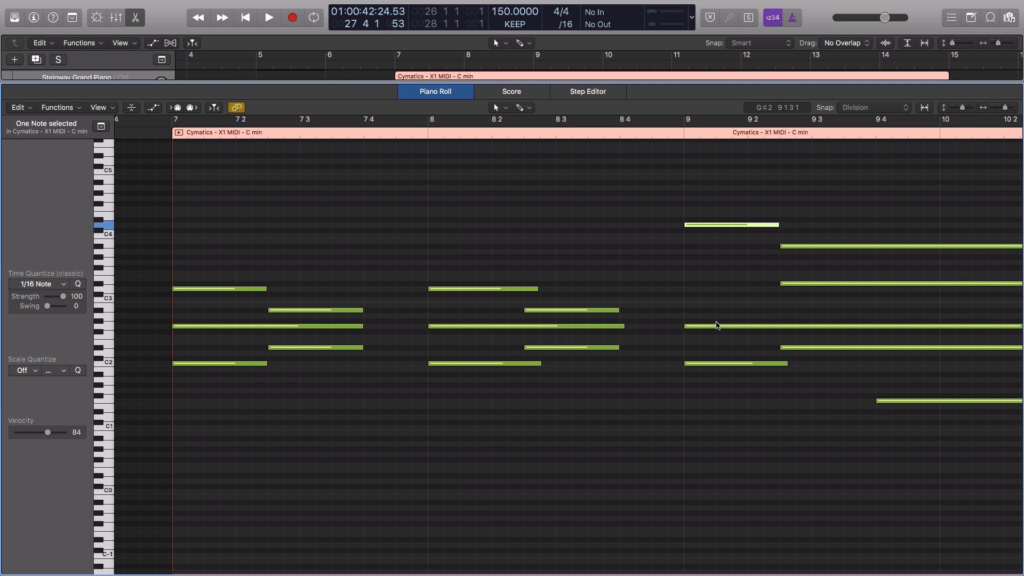
{"action": "left_click", "coordinate": [718, 364]}
{"action": "key", "text": "alt+shift+Down"}
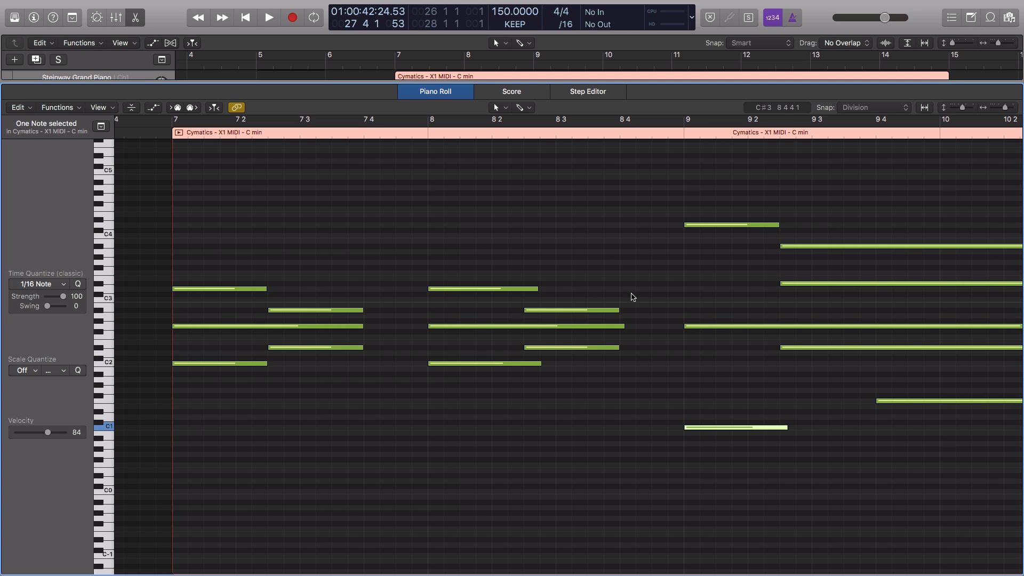
- Select the highest note at the start of bar 8 and set the nudge value to Tick
{"action": "left_click", "coordinate": [442, 290]}
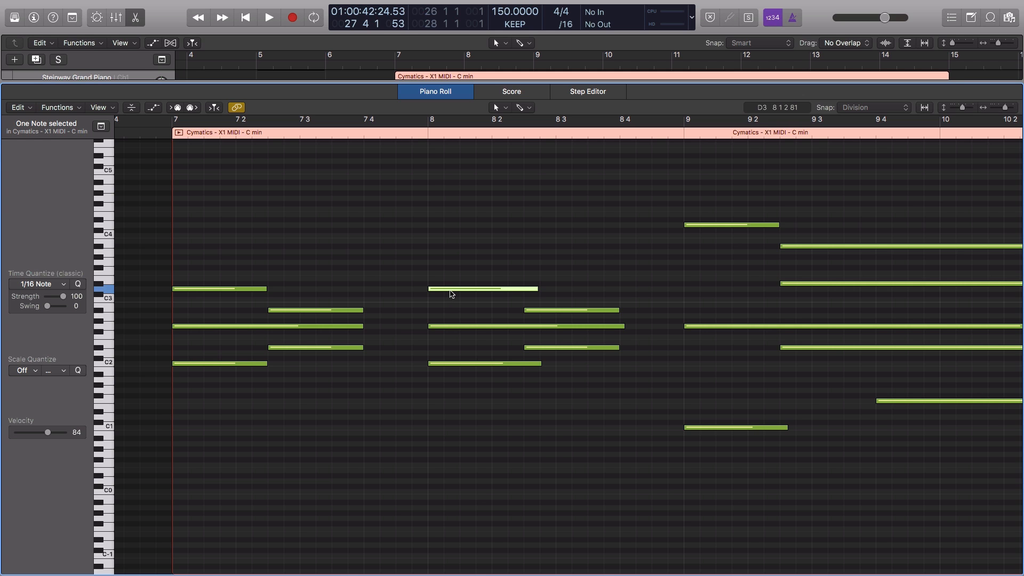
{"action": "right_click", "coordinate": [451, 294]}
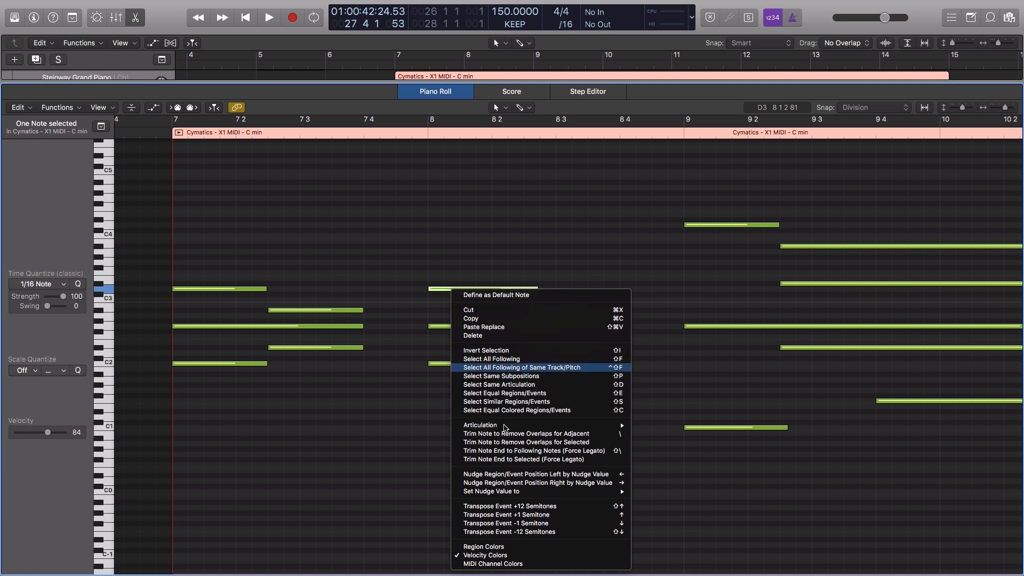
{"action": "mouse_move", "coordinate": [487, 494]}
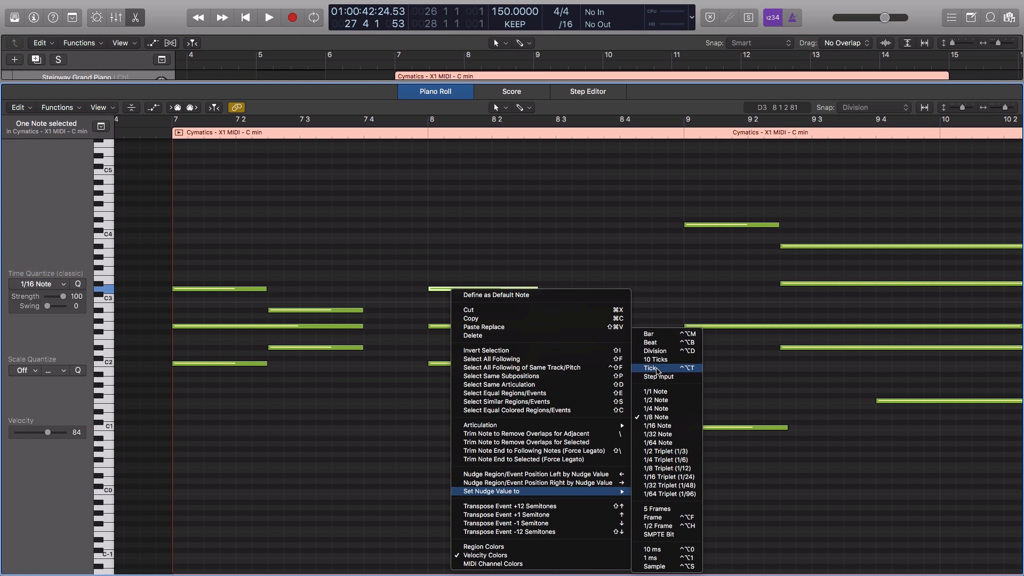
{"action": "left_click", "coordinate": [657, 371]}
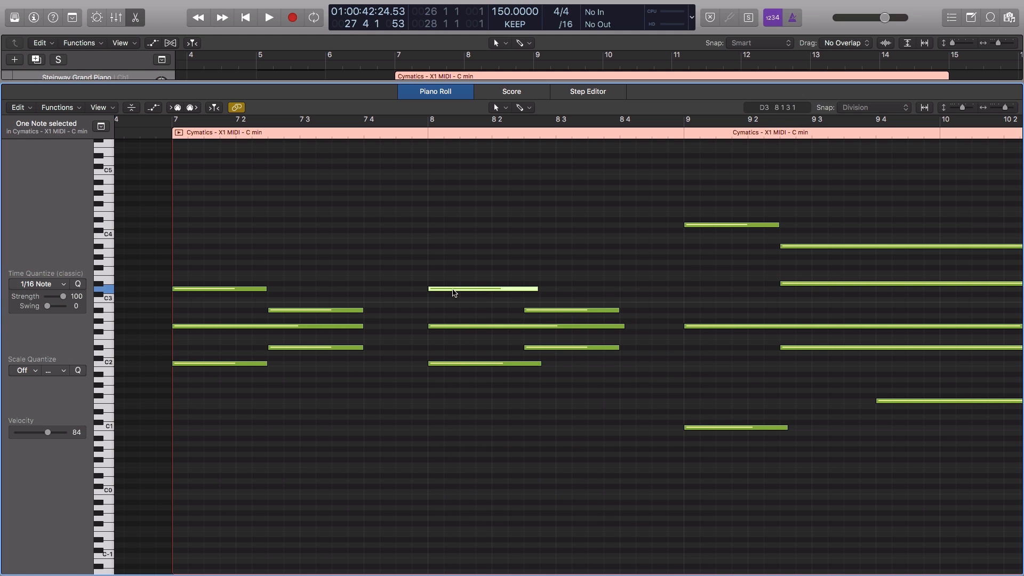
- Check the commands and shortcuts for nudging the selected bar 8 note's position by the nudge value
{"action": "right_click", "coordinate": [454, 292]}
{"action": "mouse_move", "coordinate": [517, 426]}
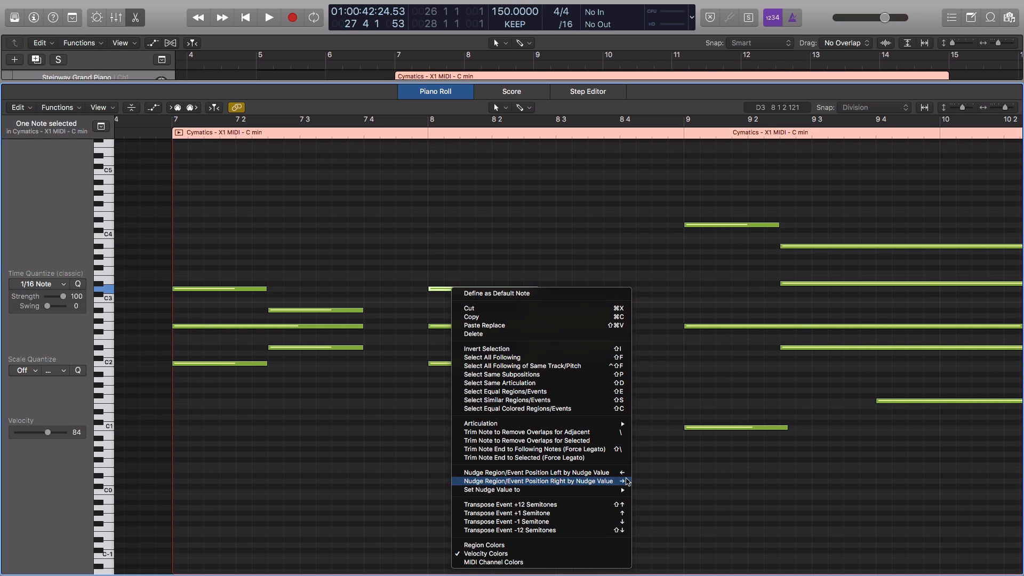
{"action": "left_click", "coordinate": [488, 263]}
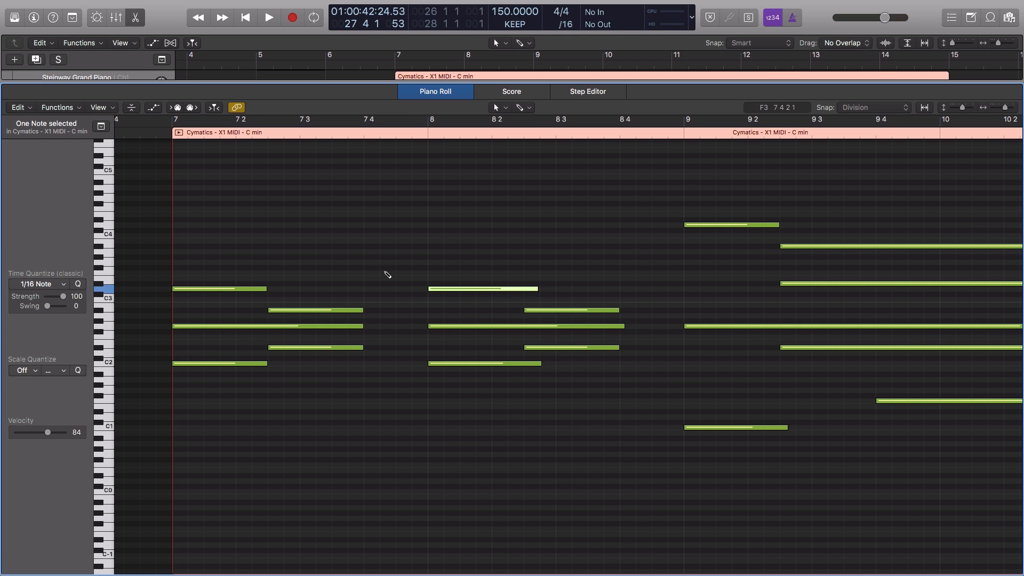
- Select the three notes starting at bar 8 and nudge them slightly earlier, tick by tick
{"action": "key", "text": "super+Right"}
{"action": "key", "text": "super+Right"}
{"action": "key", "text": "super+Right"}
{"action": "key", "text": "super+Right"}
{"action": "key", "text": "super+Right"}
{"action": "key", "text": "super+Right"}
{"action": "key", "text": "super+Left"}
{"action": "key", "text": "super+Left"}
{"action": "key", "text": "super+Left"}
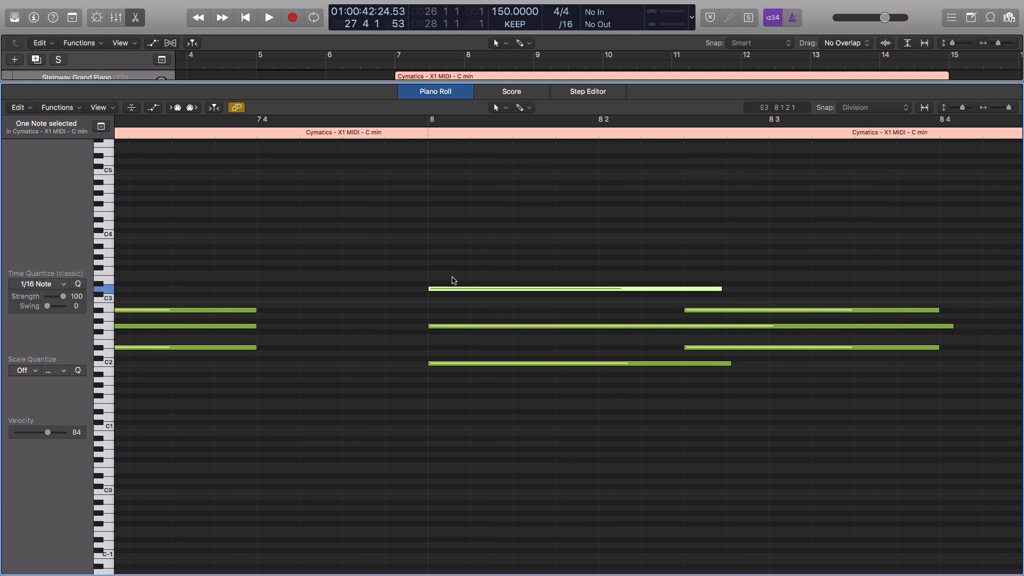
{"action": "left_click_drag", "start_coordinate": [453, 281], "coordinate": [454, 384]}
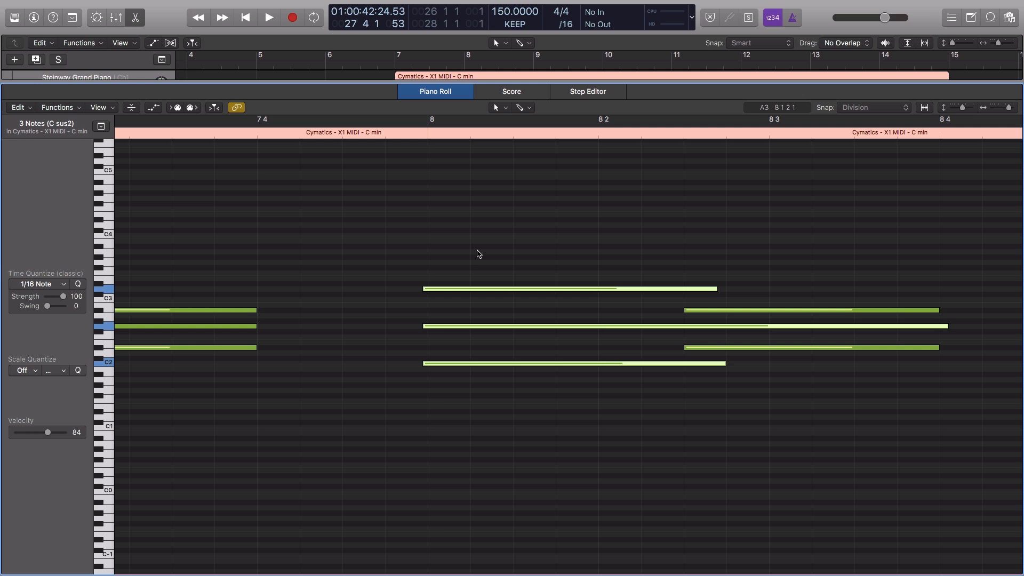
- Select only the highest of the three bar 8 notes and nudge it later to the bar 8 line
{"action": "left_click_drag", "start_coordinate": [478, 254], "coordinate": [469, 301]}
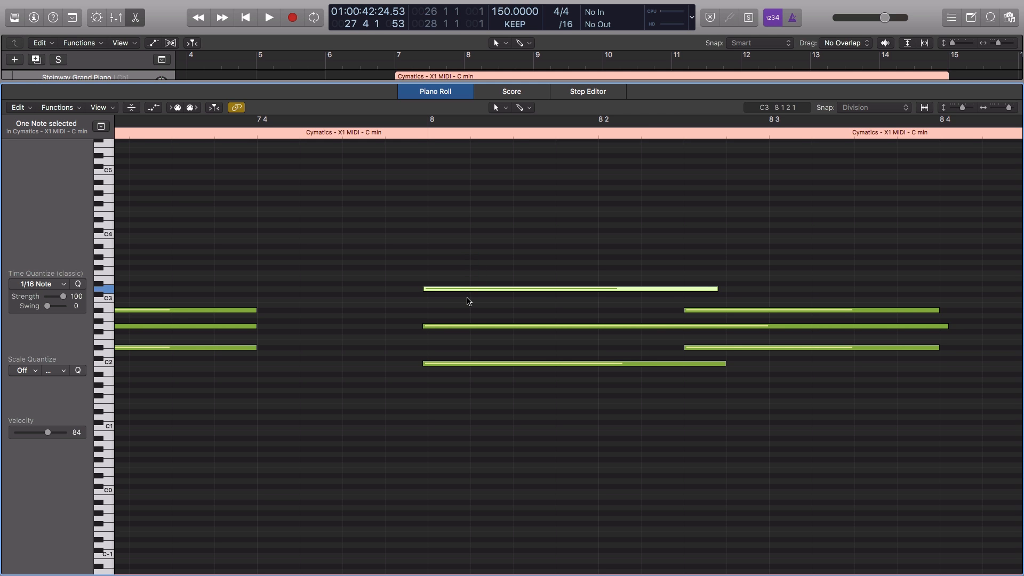
{"action": "scroll", "coordinate": [459, 312], "scroll_direction": "left", "scroll_amount": 1}
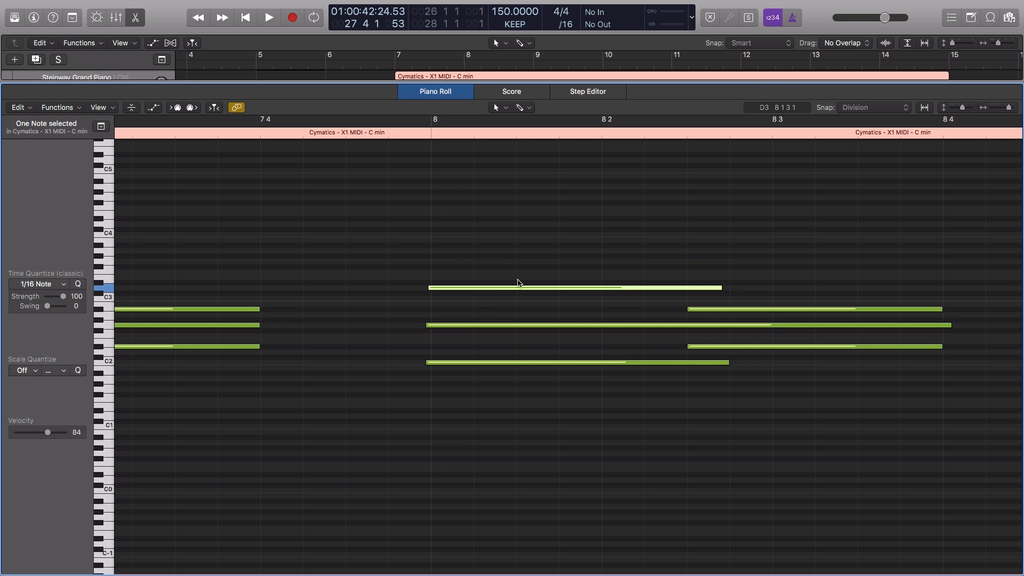
{"action": "mouse_move", "coordinate": [478, 291]}
{"action": "left_mouse_down"}
{"action": "mouse_move", "coordinate": [450, 290]}
{"action": "mouse_move", "coordinate": [469, 292]}
{"action": "left_mouse_up"}
- Set the nudge value to 1/8 Note, nudge the highest bar 8 note earlier, and return it to the bar line
{"action": "right_click", "coordinate": [473, 289]}
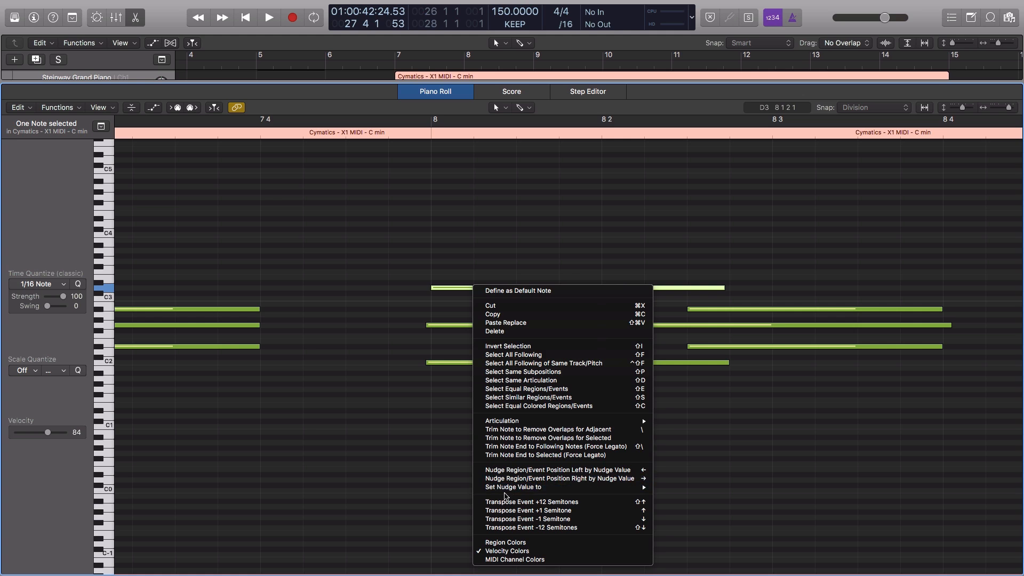
{"action": "mouse_move", "coordinate": [505, 492]}
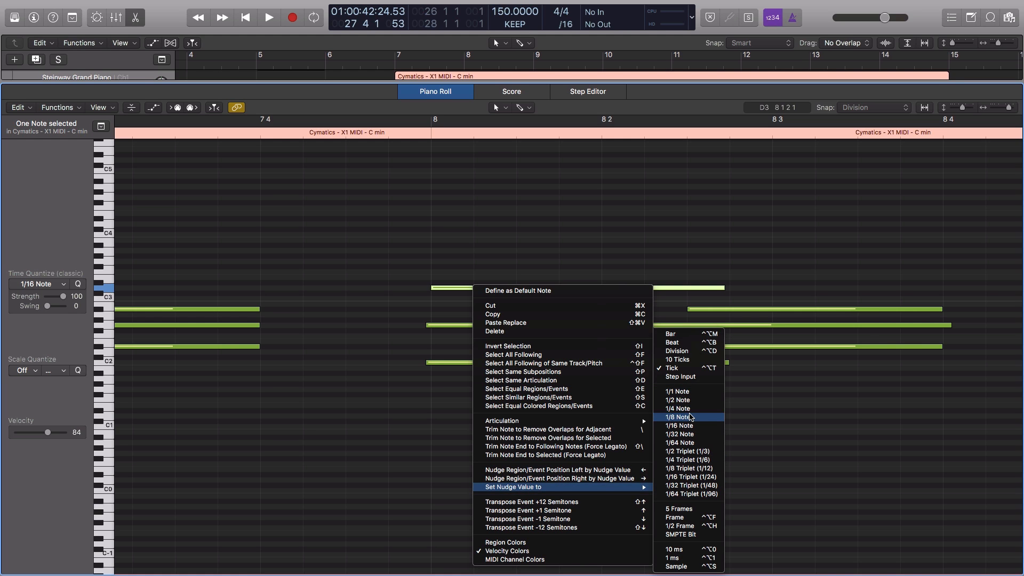
{"action": "left_click", "coordinate": [690, 418]}
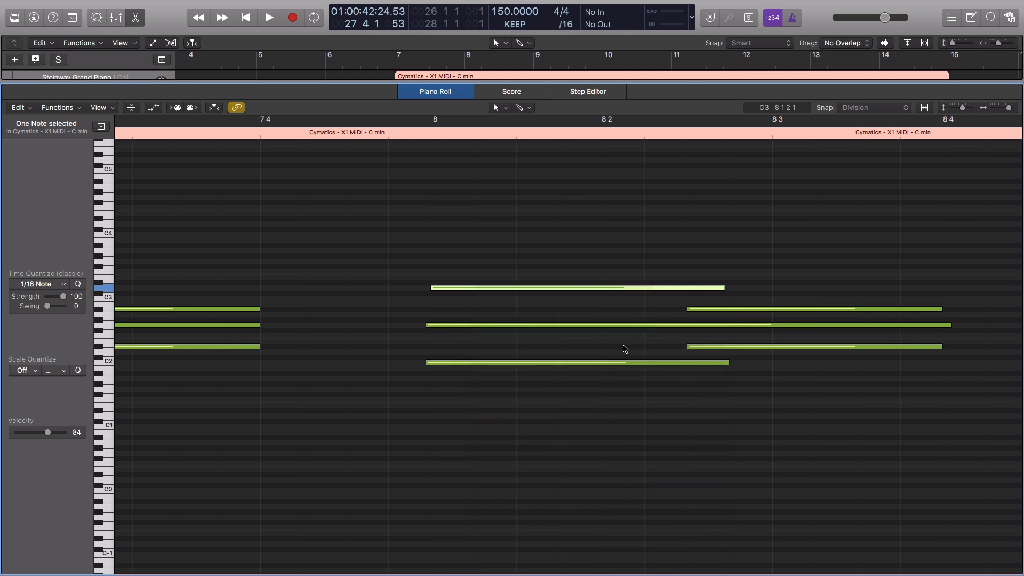
{"action": "key", "text": "alt+Left"}
{"action": "key", "text": "alt+Left"}
{"action": "key", "text": "alt+Right"}
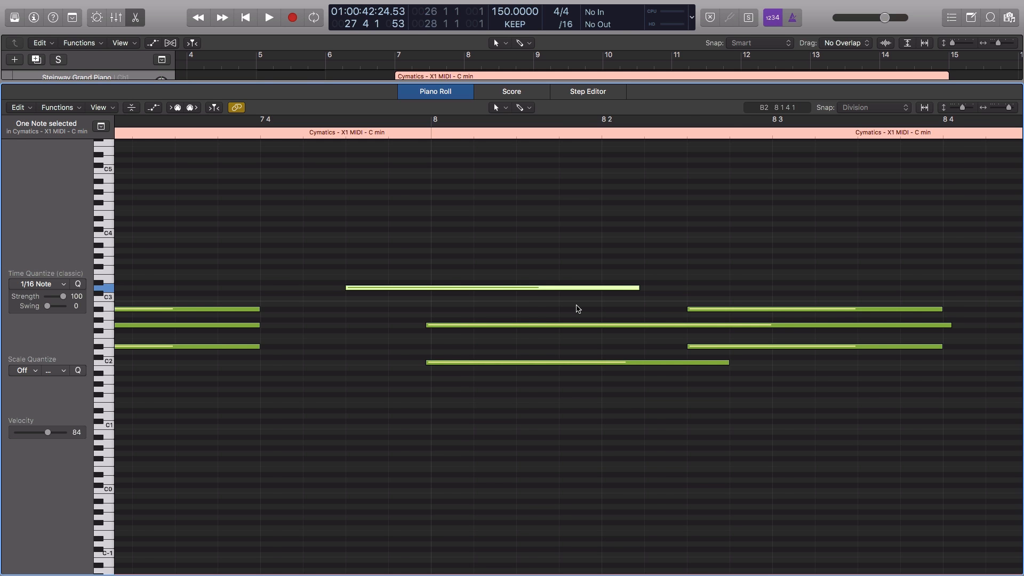
{"action": "key", "text": "alt+Right"}
- Nudge the highest bar 8 note later in eighth-note increments, return it to the start of bar 8, and deselect it
{"action": "key", "text": "super+Left"}
{"action": "key", "text": "super+Left"}
{"action": "key", "text": "alt+Right"}
{"action": "key", "text": "alt+Right"}
{"action": "key", "text": "alt+Right"}
{"action": "key", "text": "alt+Right"}
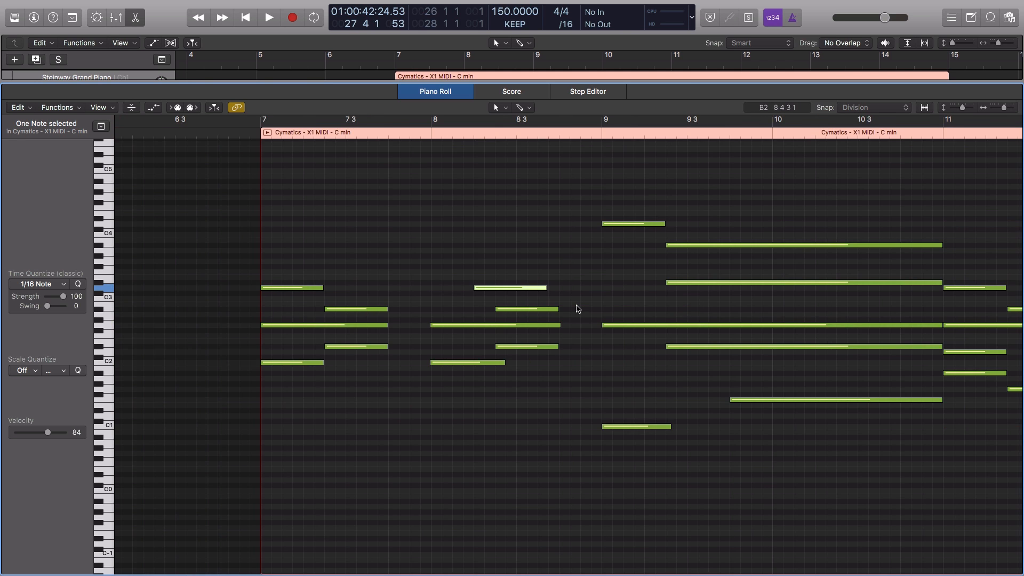
{"action": "key", "text": "alt+Right"}
{"action": "key", "text": "alt+Left"}
{"action": "key", "text": "alt+Left"}
{"action": "key", "text": "alt+Left"}
{"action": "key", "text": "alt+Left"}
{"action": "key", "text": "alt+Left"}
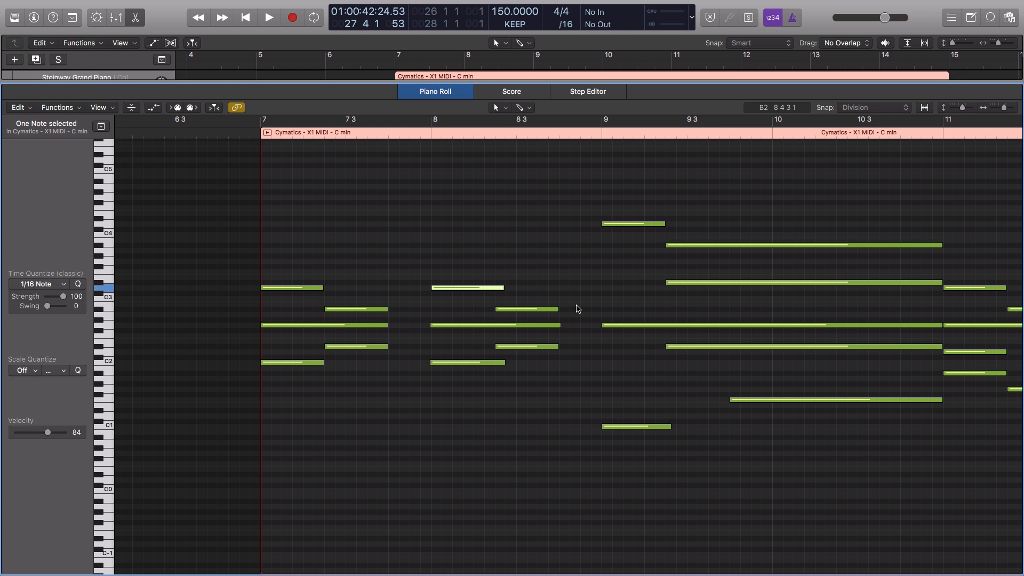
{"action": "left_click", "coordinate": [533, 220]}
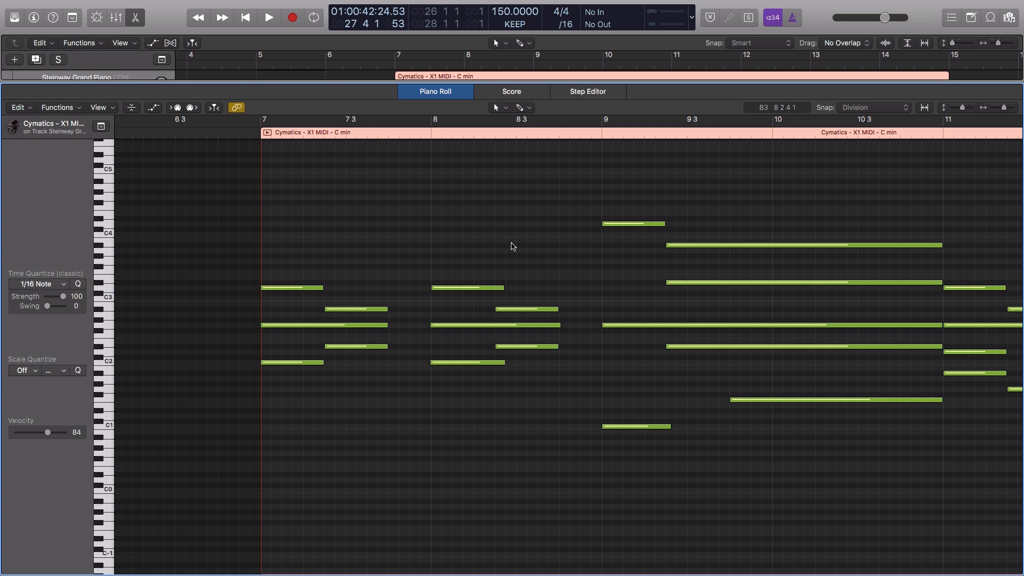
- Open the magenta Steinway Grand Piano region spanning bars 17 to 25 in the Piano Roll, showing its first bars
{"action": "key", "text": "e"}
{"action": "scroll", "coordinate": [514, 246], "scroll_direction": "right", "scroll_amount": 10}
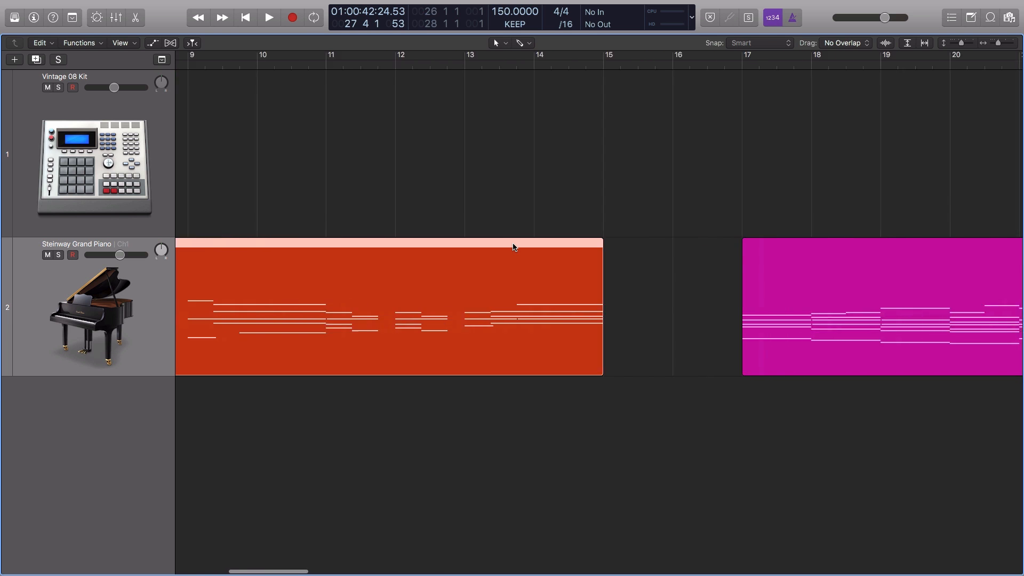
{"action": "left_click", "coordinate": [530, 314]}
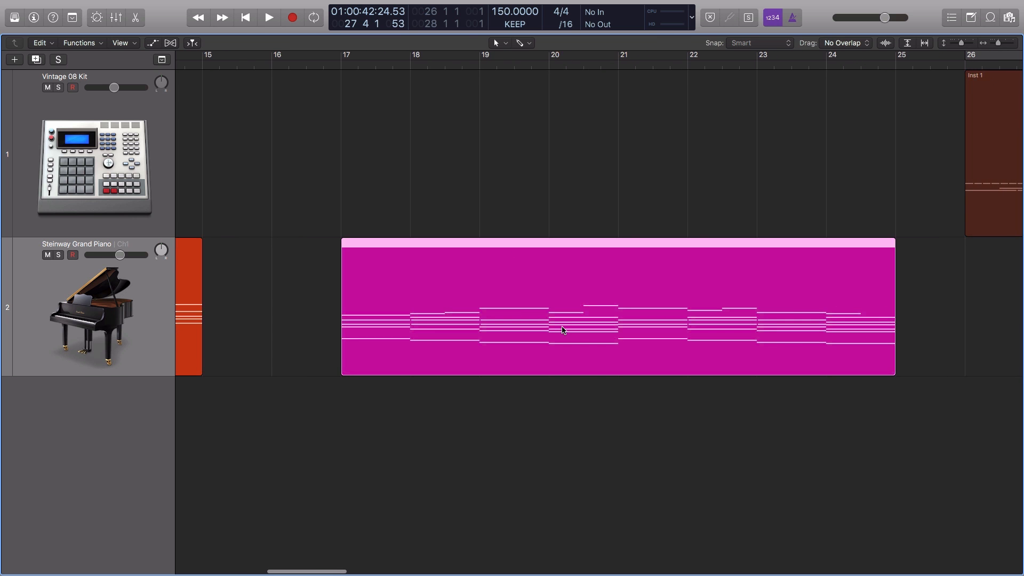
{"action": "key", "text": "e"}
{"action": "scroll", "coordinate": [561, 330], "scroll_direction": "left", "scroll_amount": 10}
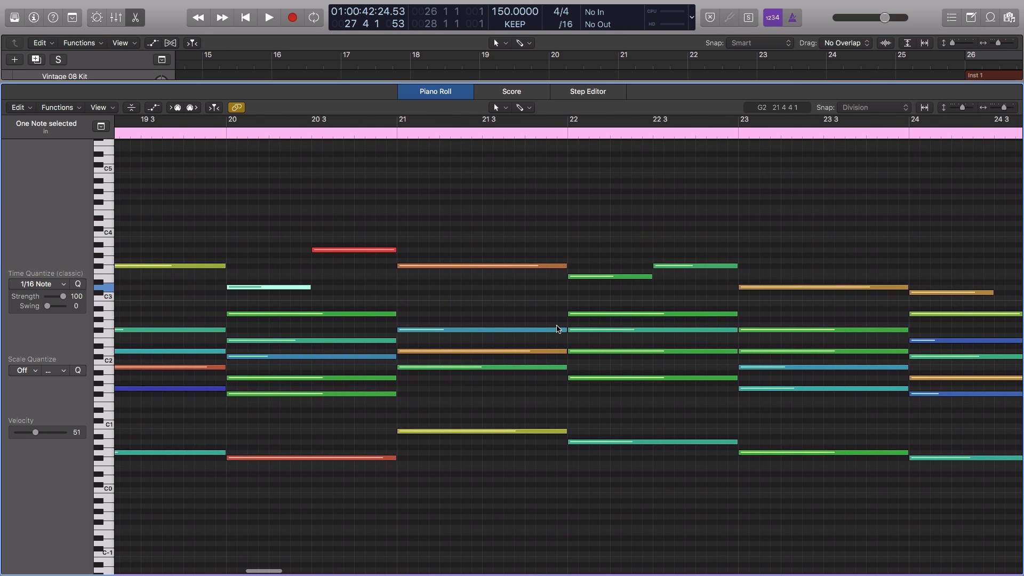
{"action": "scroll", "coordinate": [556, 329], "scroll_direction": "left", "scroll_amount": 3}
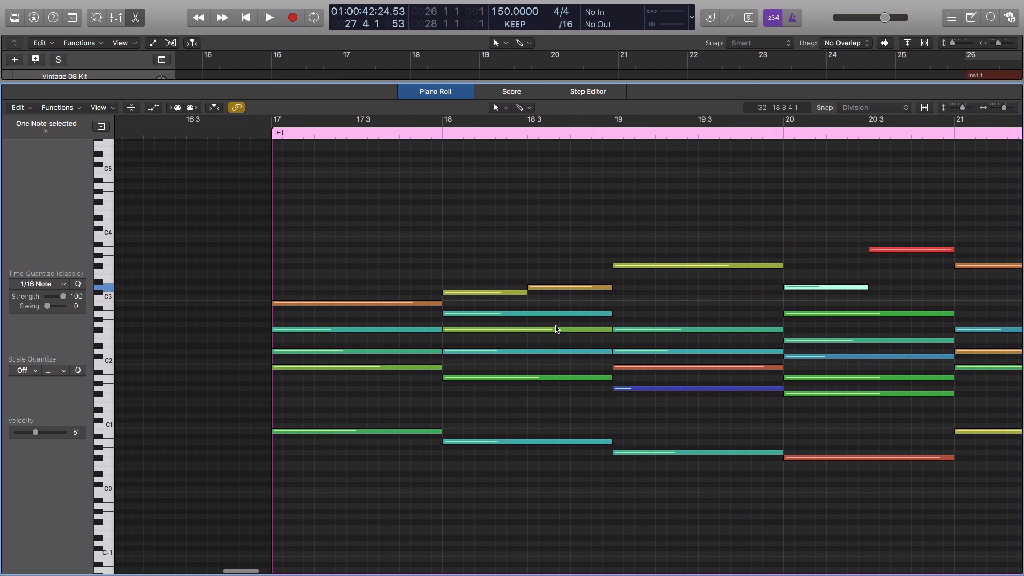
- Select the notes across bars 17 to 20 of the magenta region, and clear the selection
{"action": "left_click", "coordinate": [349, 217]}
{"action": "left_click_drag", "start_coordinate": [346, 217], "coordinate": [877, 528]}
{"action": "left_click", "coordinate": [300, 256]}
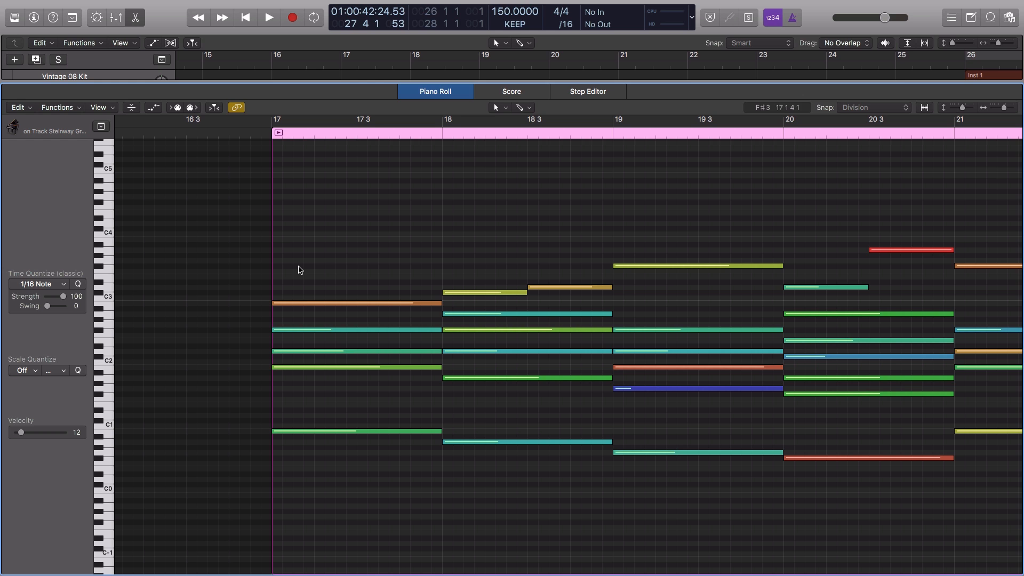
- Show the Inspector with the Region parameters expanded, and collapse the additional parameters under More
{"action": "left_click", "coordinate": [33, 18]}
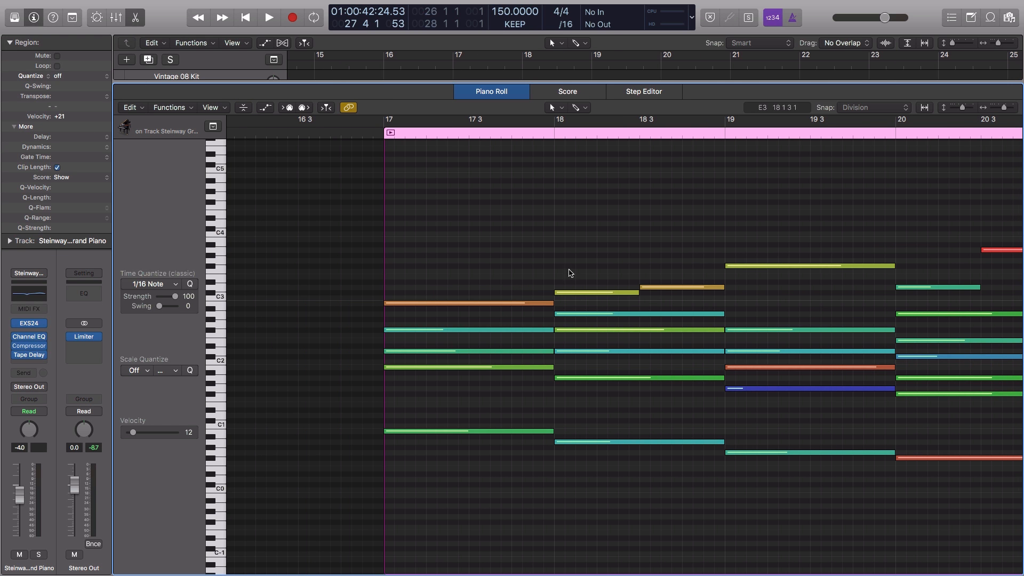
{"action": "scroll", "coordinate": [521, 248], "scroll_direction": "right", "scroll_amount": 4}
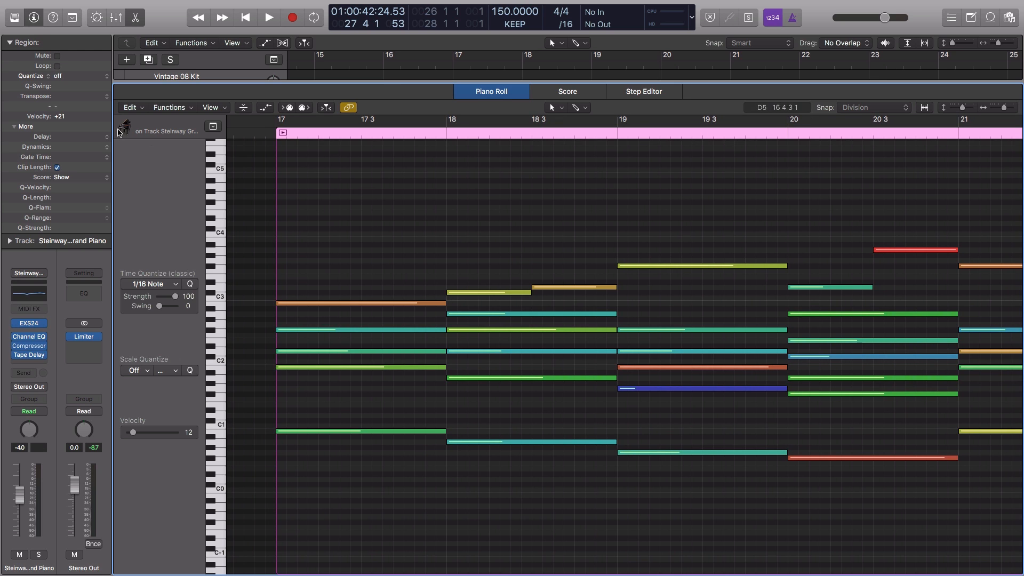
{"action": "left_click", "coordinate": [10, 42]}
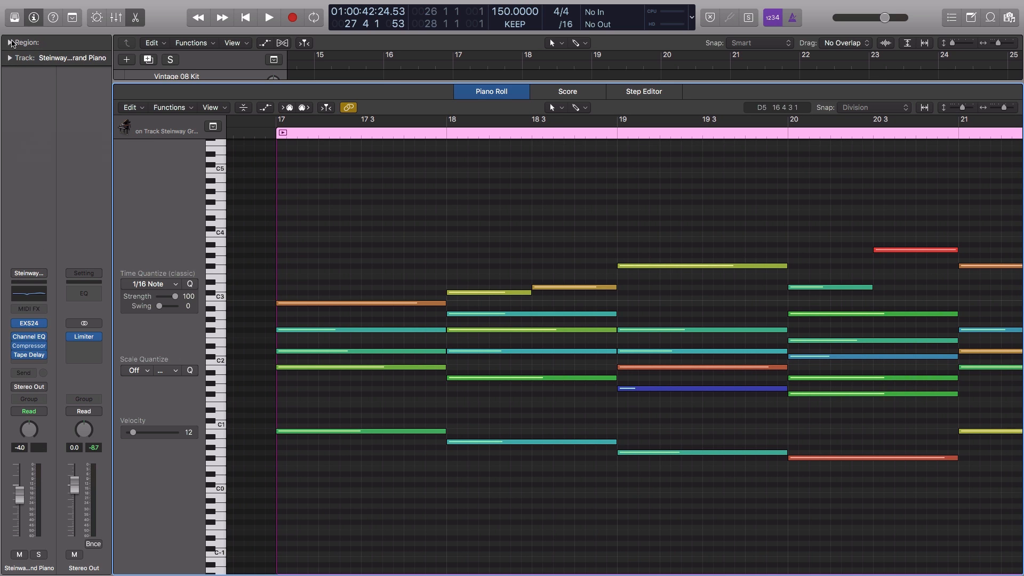
{"action": "left_click", "coordinate": [10, 42]}
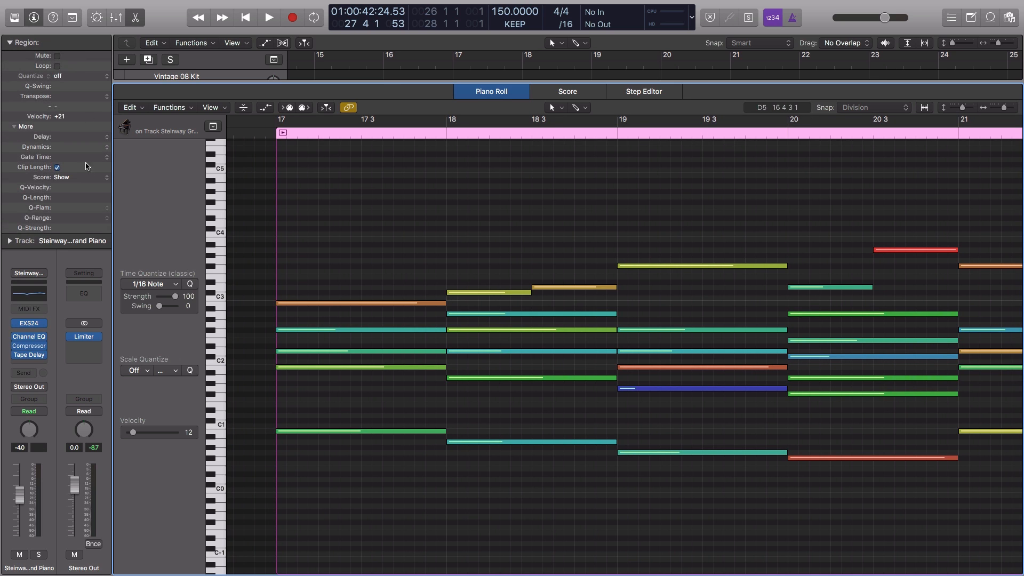
{"action": "left_click", "coordinate": [14, 128]}
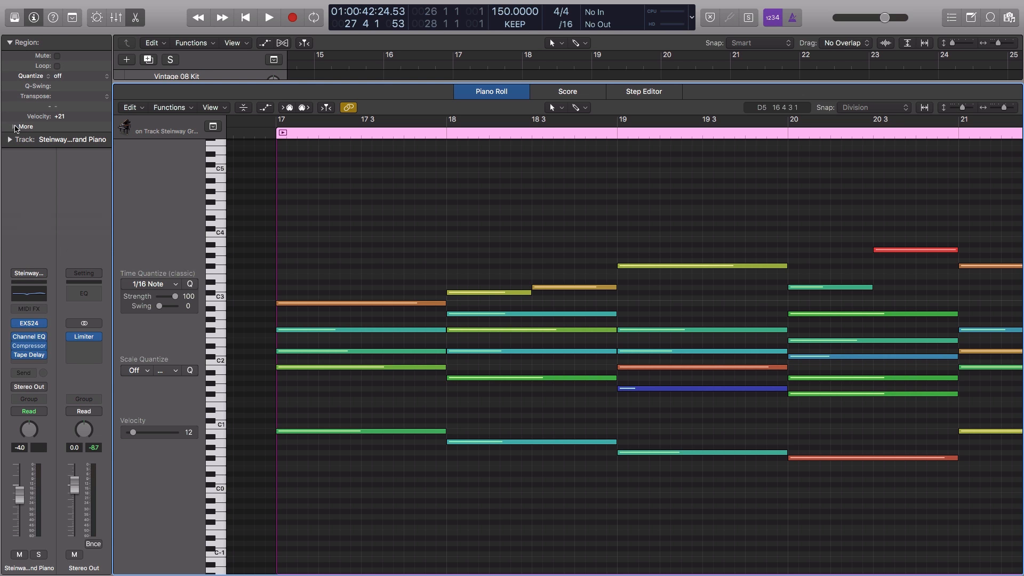
- Expand the additional region parameters under More, and briefly enlarge the Tracks area to view the magenta region
{"action": "left_click", "coordinate": [14, 128]}
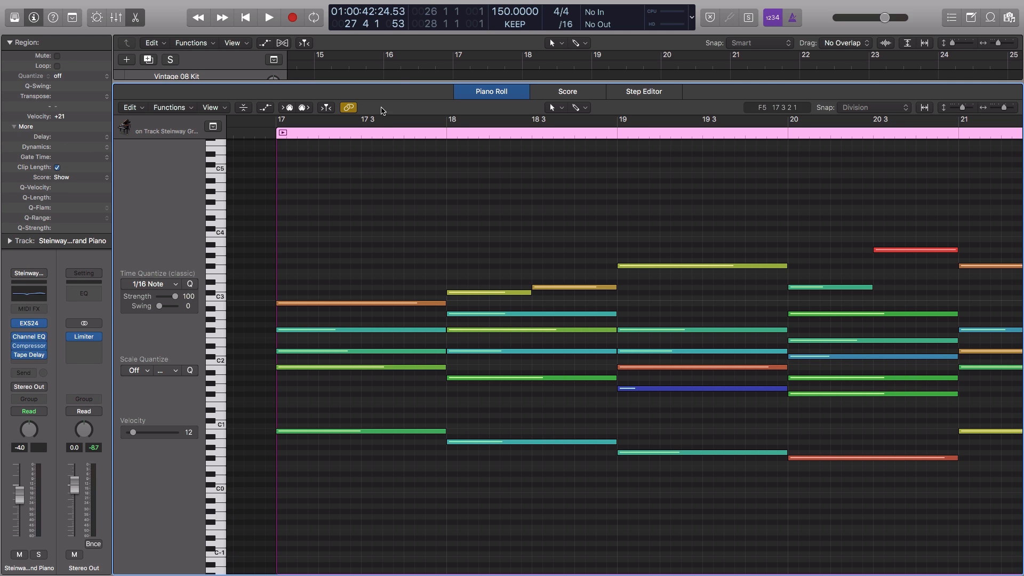
{"action": "left_click_drag", "start_coordinate": [377, 80], "coordinate": [376, 378]}
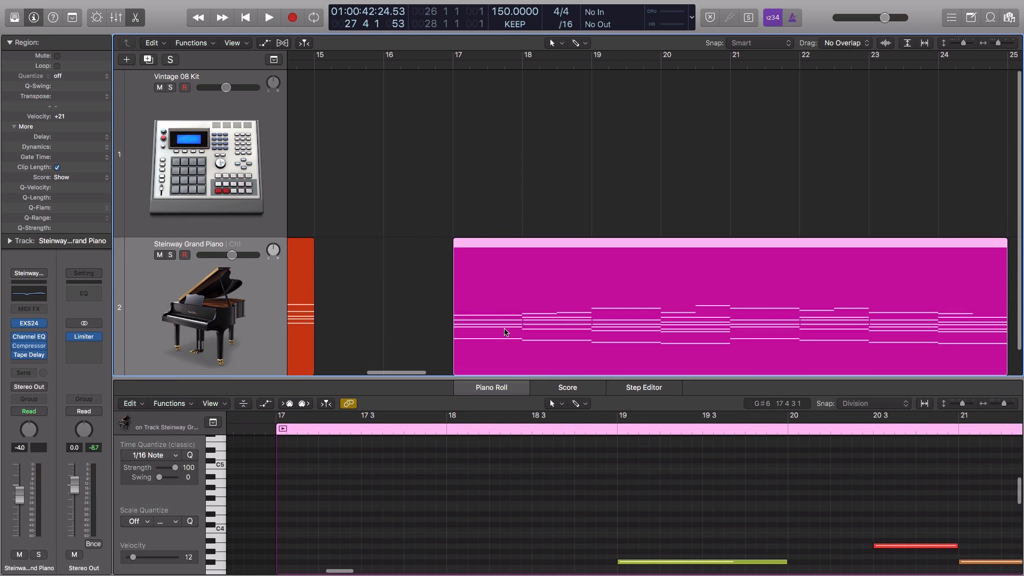
{"action": "left_click_drag", "start_coordinate": [479, 376], "coordinate": [479, 81]}
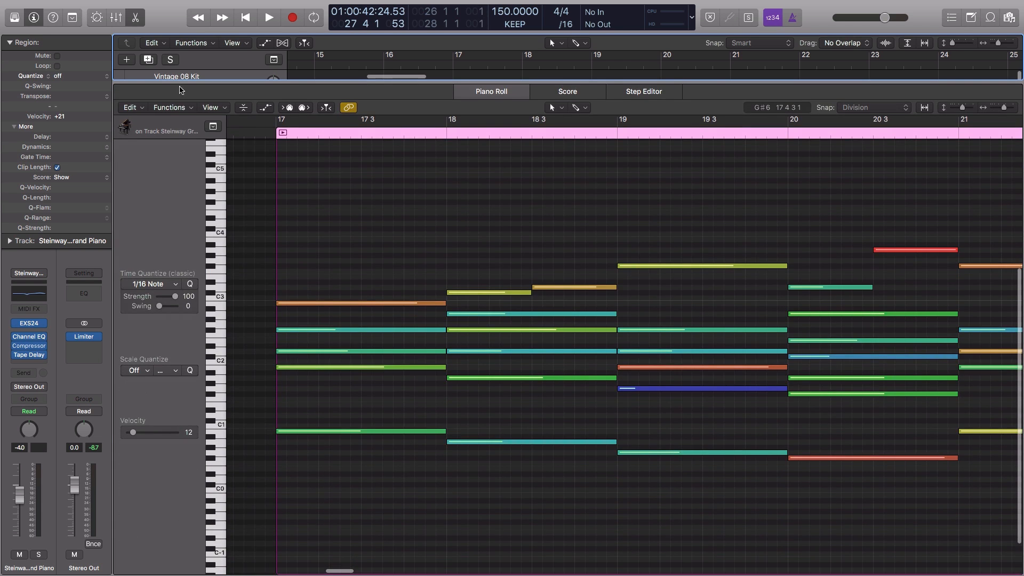
{"action": "mouse_move", "coordinate": [63, 148]}
{"action": "left_mouse_down"}
{"action": "mouse_move", "coordinate": [64, 158]}
{"action": "mouse_move", "coordinate": [67, 138]}
{"action": "mouse_move", "coordinate": [78, 137]}
{"action": "left_mouse_up"}
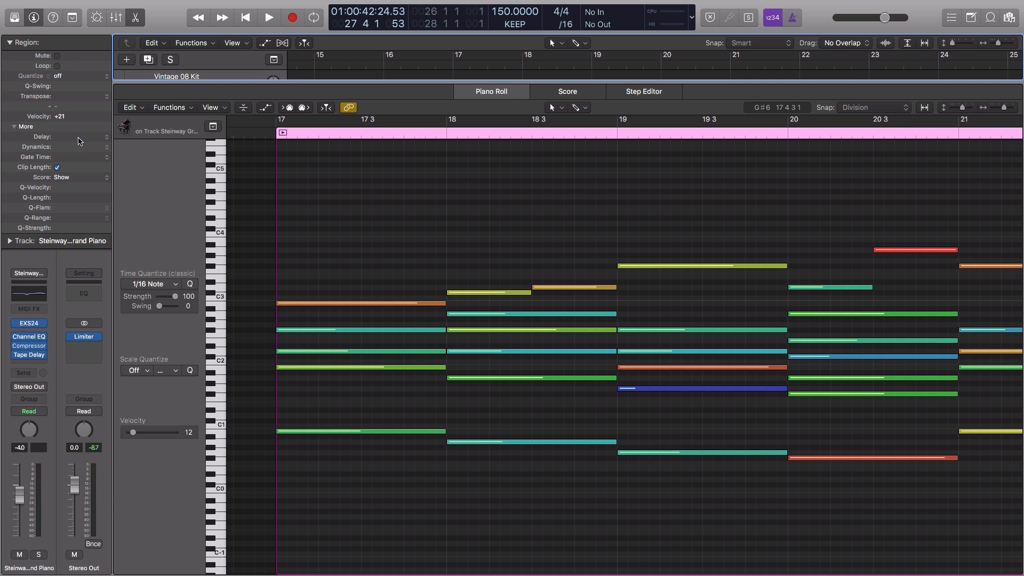
{"action": "left_click", "coordinate": [352, 199]}
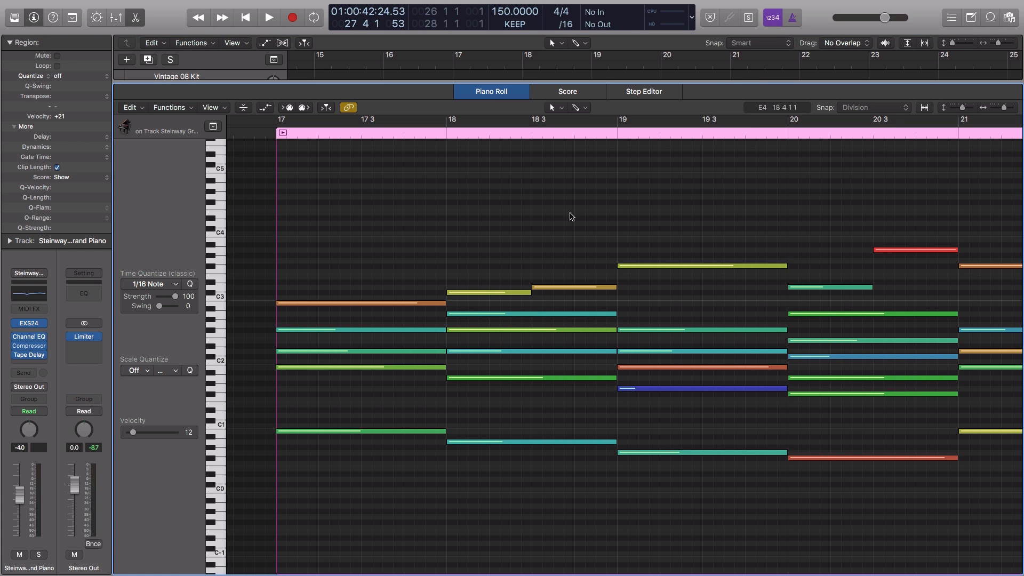
- Play the magenta region from bar 17 with the whole region in view, and stop playback in bar 24
{"action": "key", "text": "shift+space"}
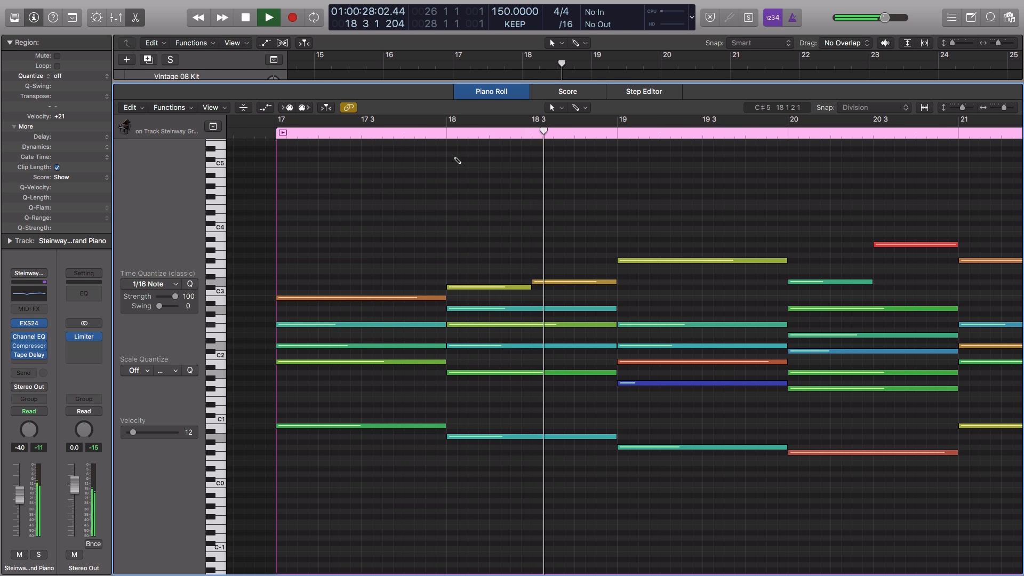
{"action": "key", "text": "super+Left"}
{"action": "key", "text": "super+Left"}
{"action": "key", "text": "super+Left"}
{"action": "key", "text": "super+Left"}
{"action": "scroll", "coordinate": [454, 160], "scroll_direction": "right", "scroll_amount": 10}
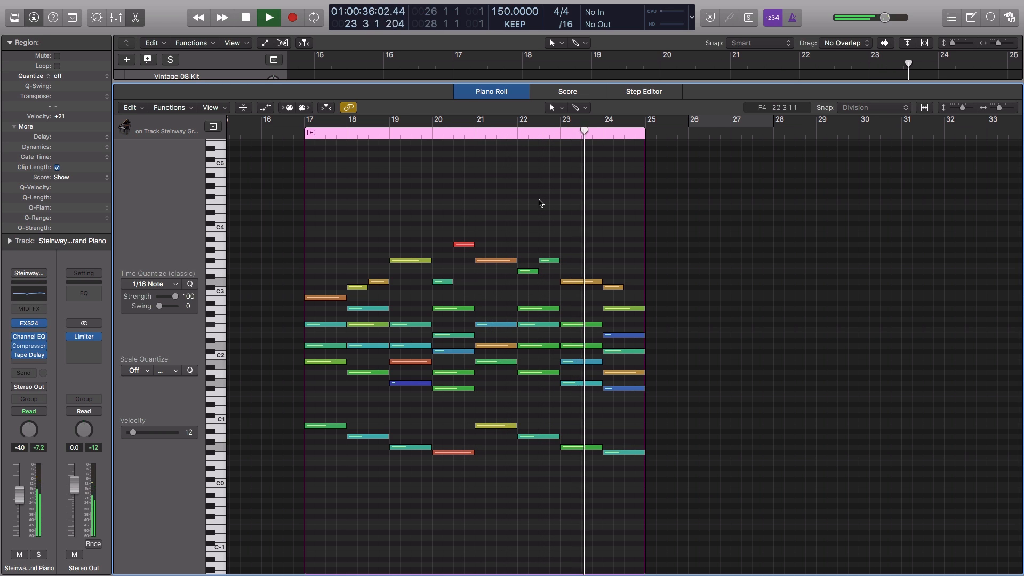
{"action": "key", "text": "space"}
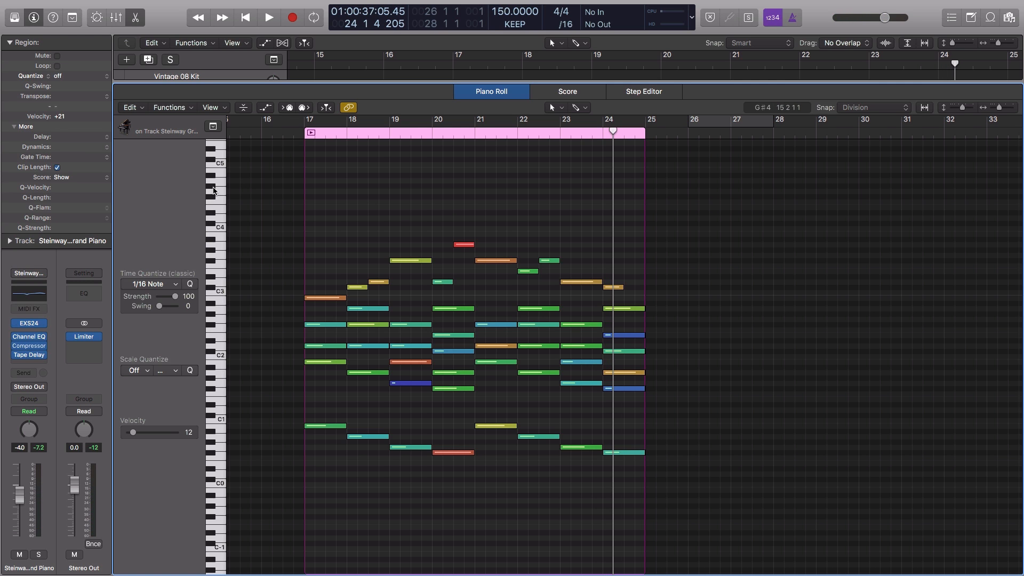
- Set the magenta region's Dynamics to Fixed, and play it with a cycle range from bar 17 to bar 25
{"action": "left_click_drag", "start_coordinate": [58, 149], "coordinate": [58, 171]}
{"action": "key", "text": "space"}
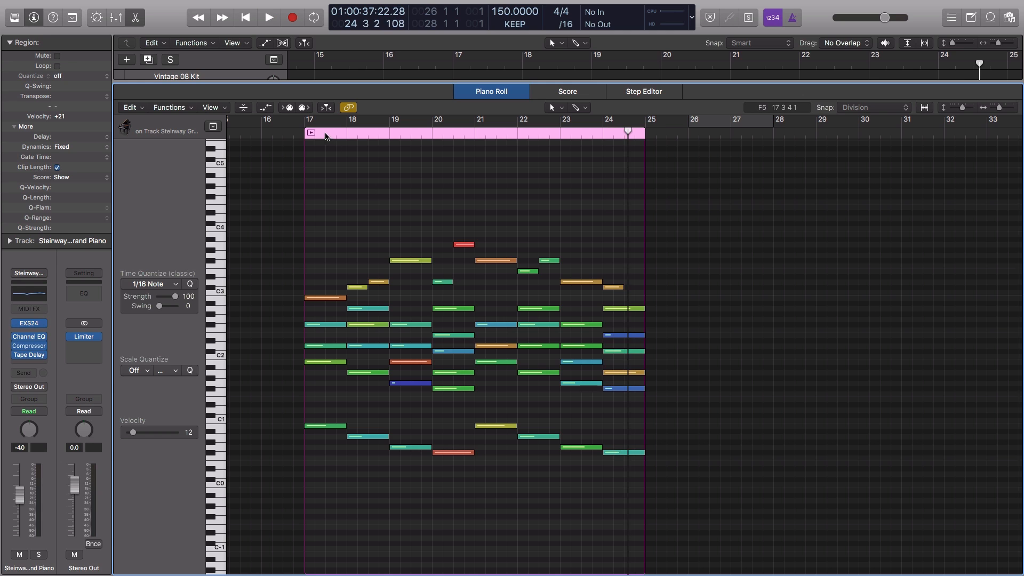
{"action": "left_click_drag", "start_coordinate": [308, 122], "coordinate": [644, 125]}
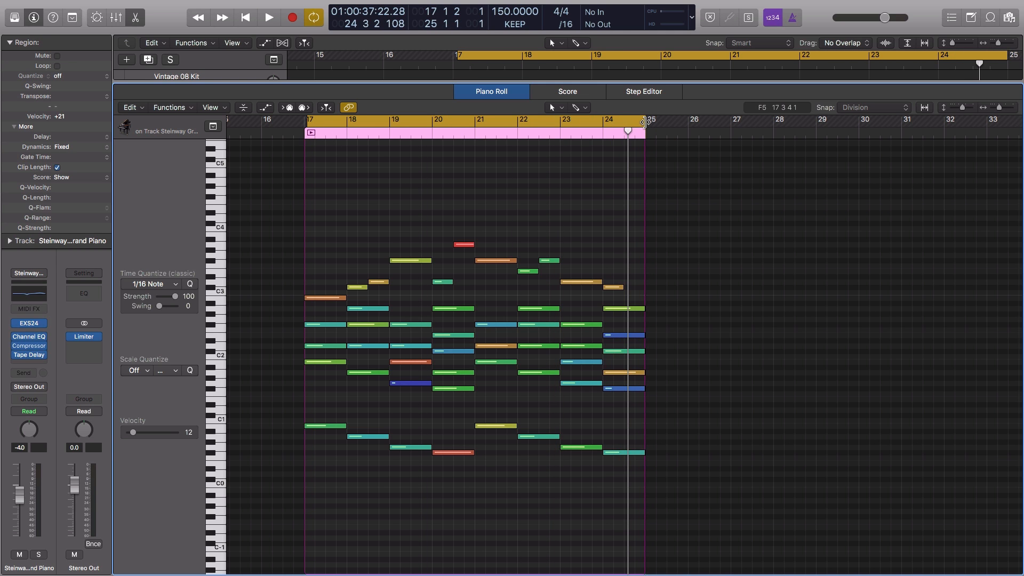
{"action": "key", "text": "space"}
{"action": "key", "text": "space"}
{"action": "left_click", "coordinate": [304, 118]}
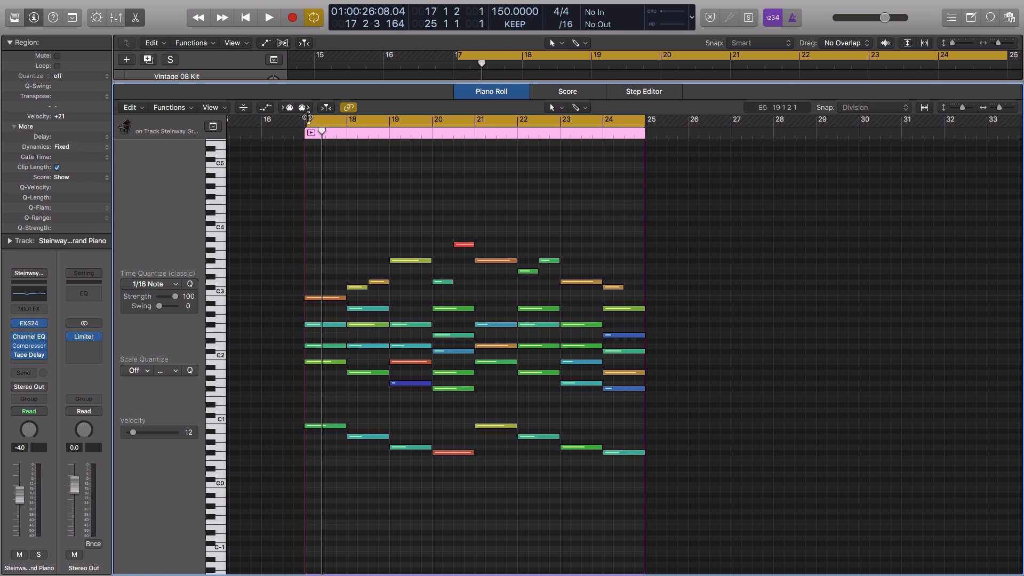
{"action": "key", "text": "space"}
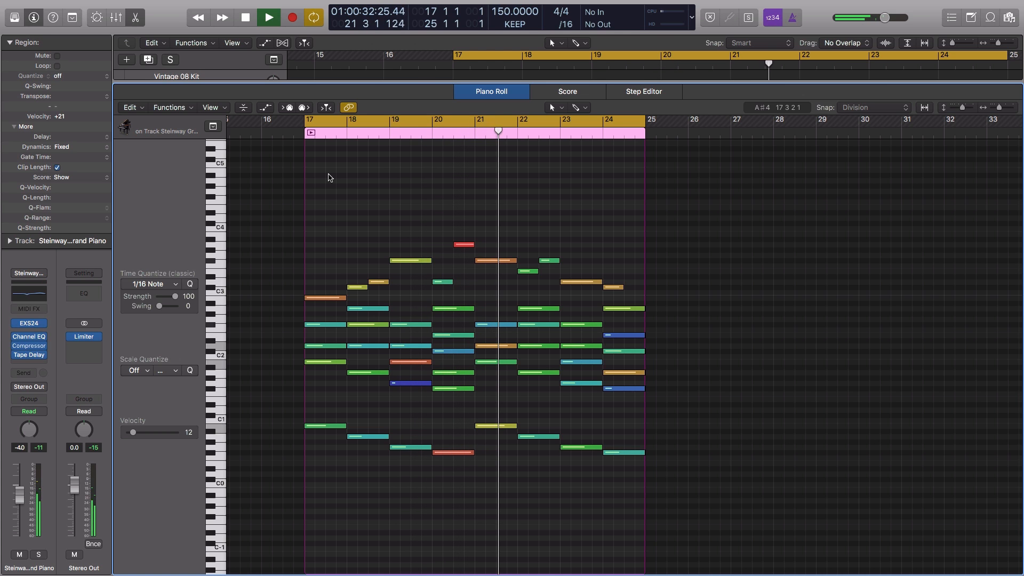
{"action": "key", "text": "space"}
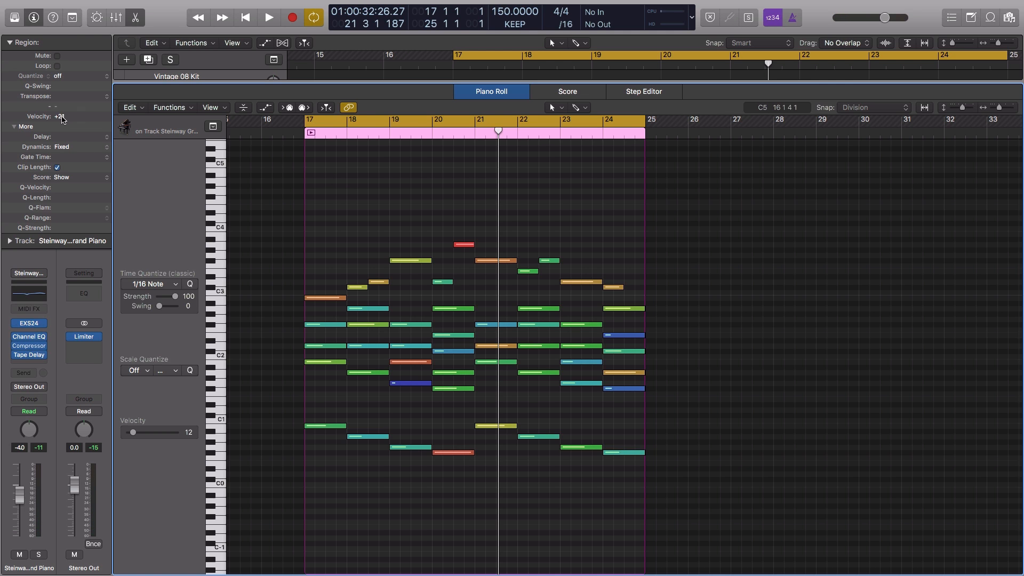
- Set the magenta region's Velocity offset to +3, and listen to the result
{"action": "left_click_drag", "start_coordinate": [60, 118], "coordinate": [61, 122]}
{"action": "key", "text": "space"}
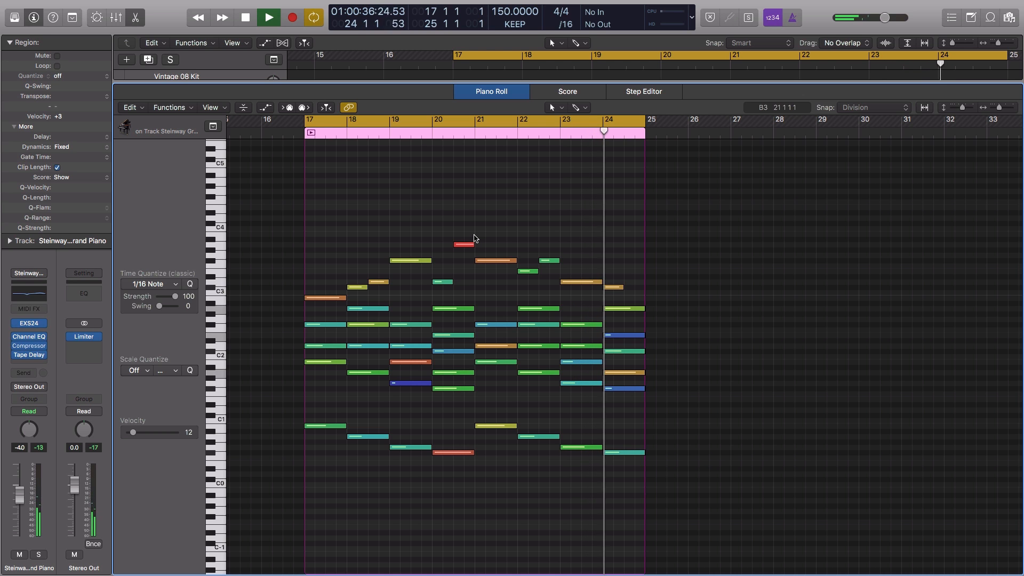
{"action": "key", "text": "space"}
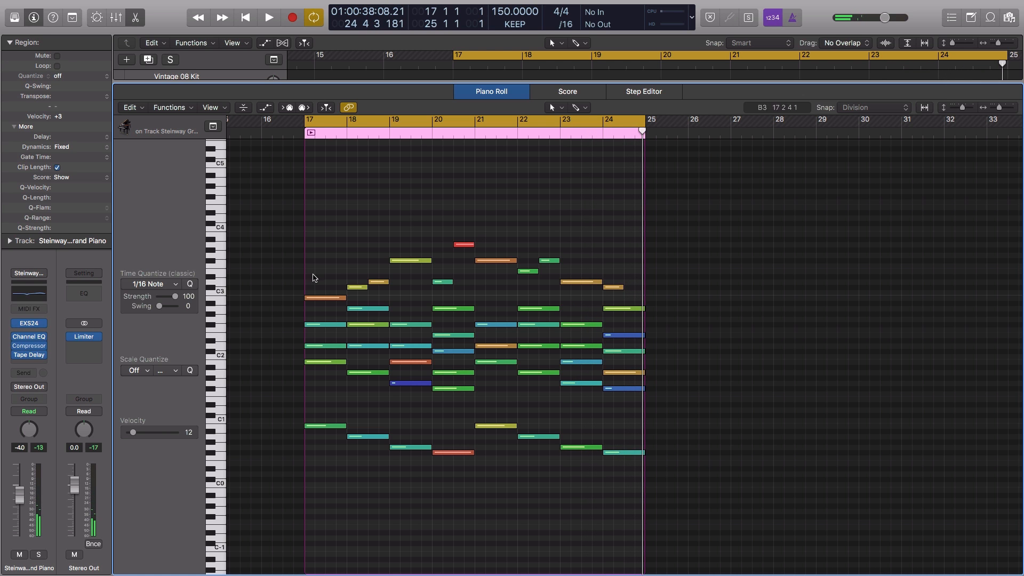
- Select all notes of the magenta region, set the region's Dynamics to 50%, and listen to it
{"action": "left_click_drag", "start_coordinate": [337, 242], "coordinate": [605, 487]}
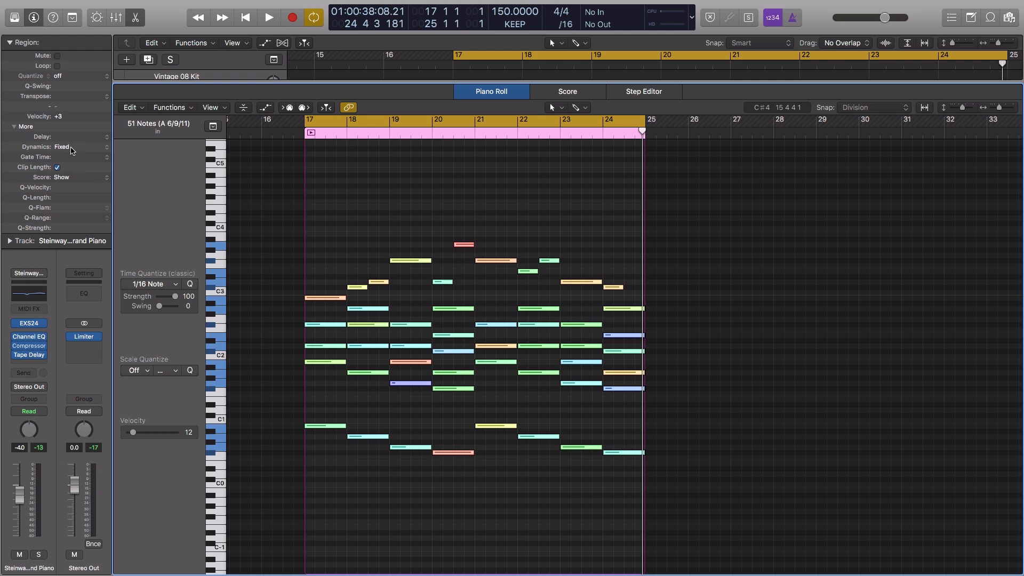
{"action": "left_click", "coordinate": [106, 147]}
{"action": "key", "text": "space"}
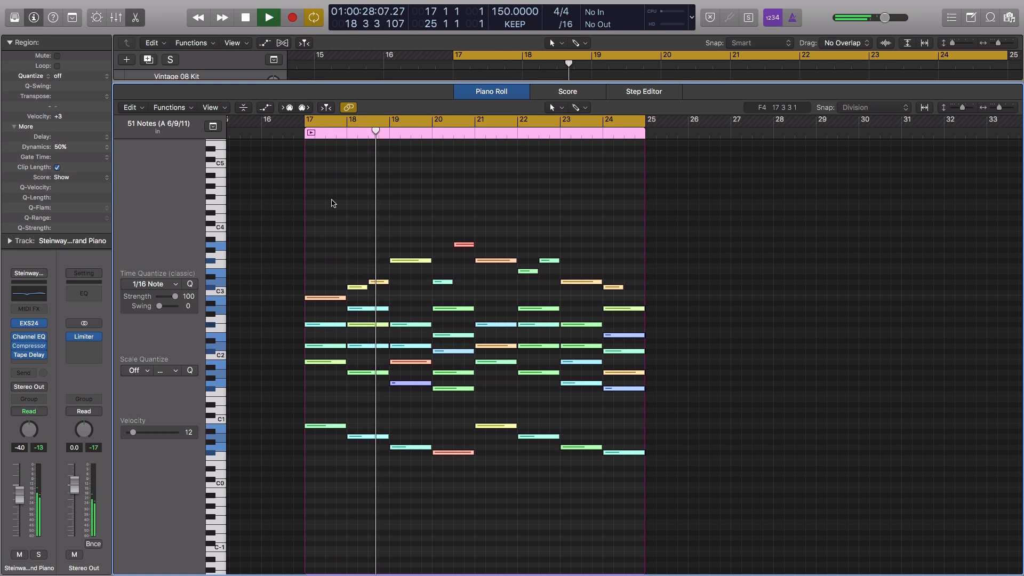
{"action": "key", "text": "space"}
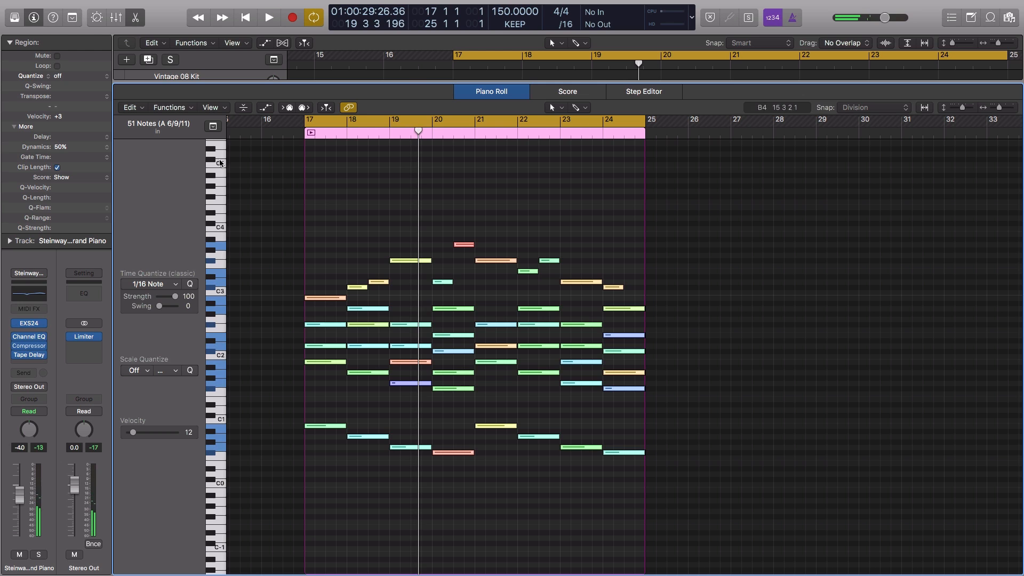
- Set the magenta region's Dynamics to 400%, and play the cycled bars to hear the difference
{"action": "left_click", "coordinate": [106, 147]}
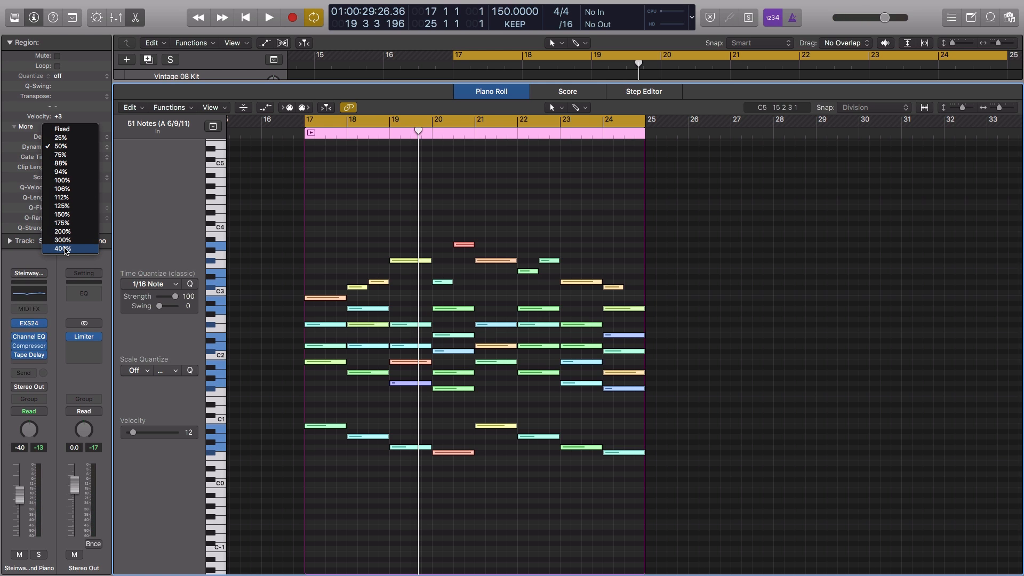
{"action": "left_click", "coordinate": [62, 248]}
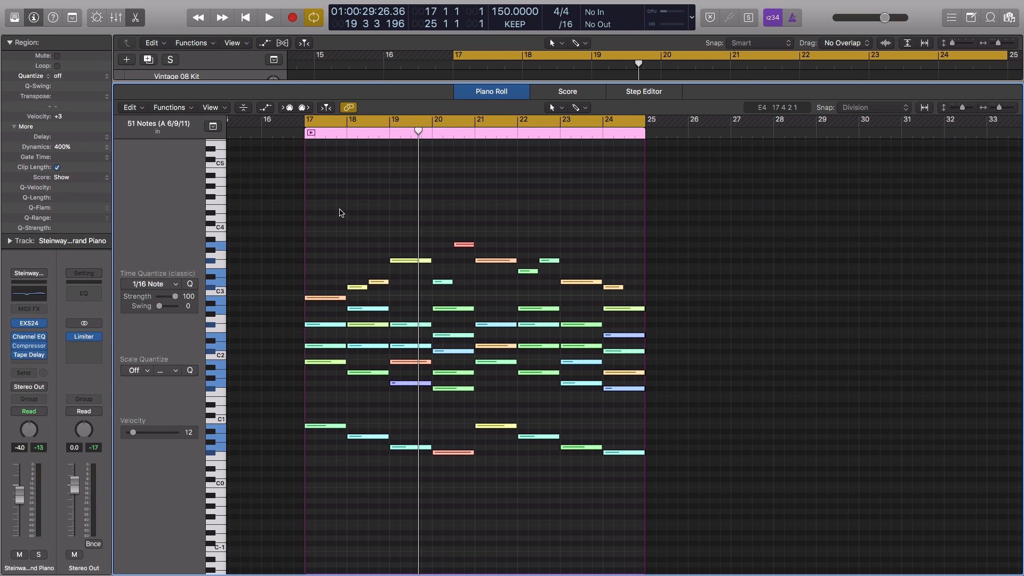
{"action": "key", "text": "shift+space"}
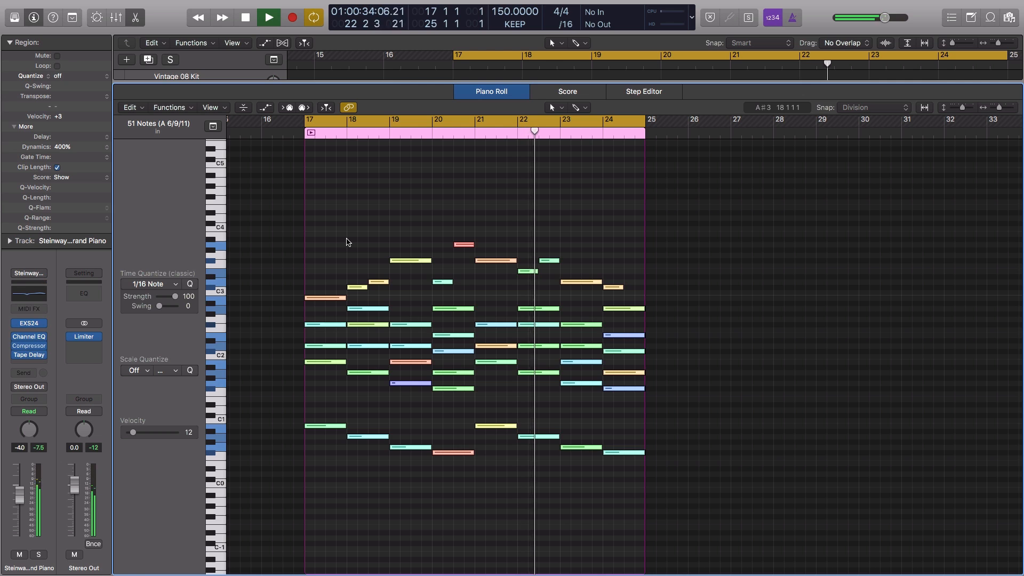
{"action": "key", "text": "space"}
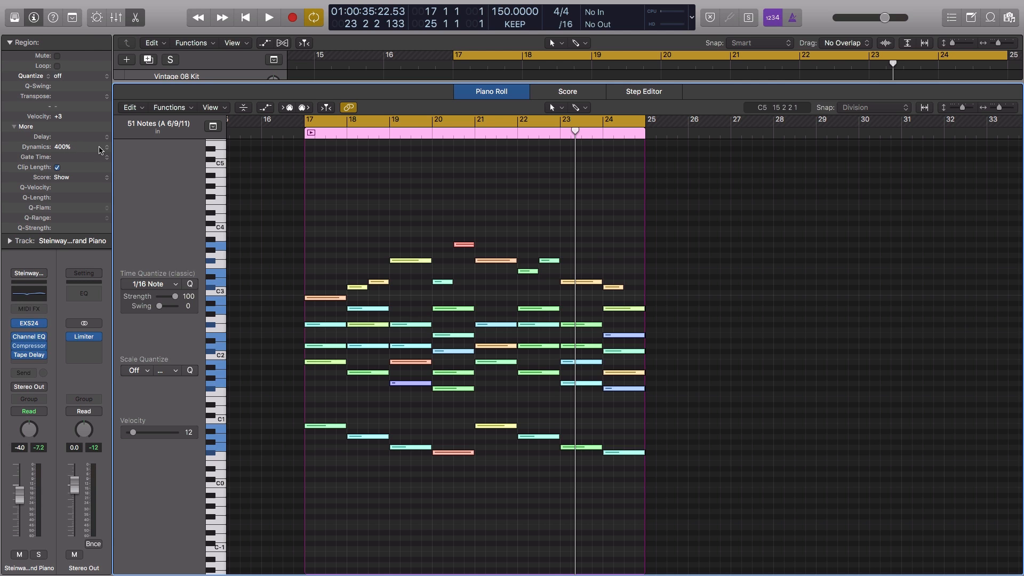
- Reset the magenta region's Dynamics to its default, and set its Gate Time to 25%
{"action": "left_click", "coordinate": [99, 150]}
{"action": "left_click", "coordinate": [122, 160]}
{"action": "left_click", "coordinate": [322, 187]}
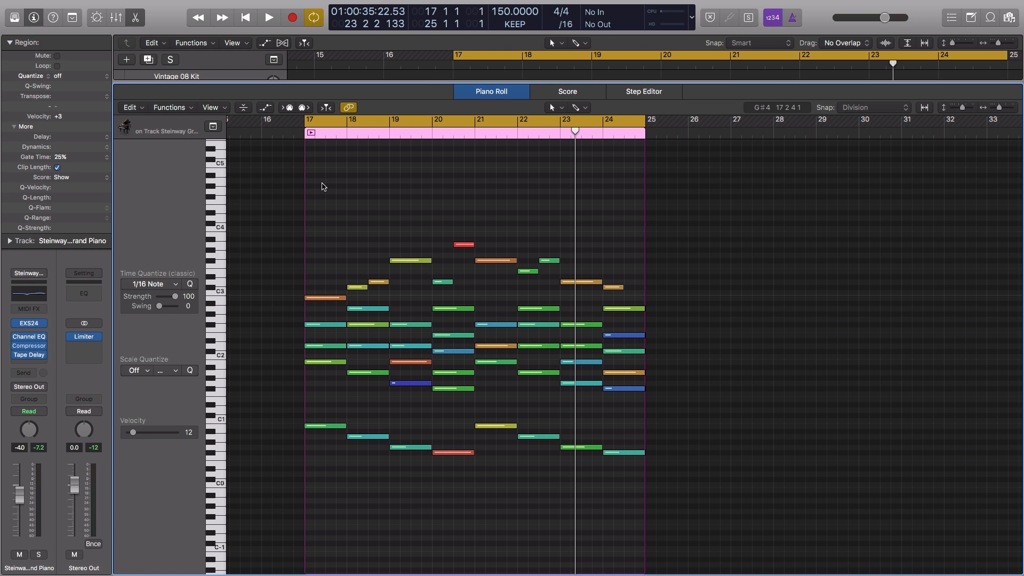
- Play the cycled magenta region to hear the effect of the Gate Time setting, and stop playback
{"action": "key", "text": "super+Right"}
{"action": "key", "text": "super+Right"}
{"action": "scroll", "coordinate": [416, 244], "scroll_direction": "left", "scroll_amount": 8}
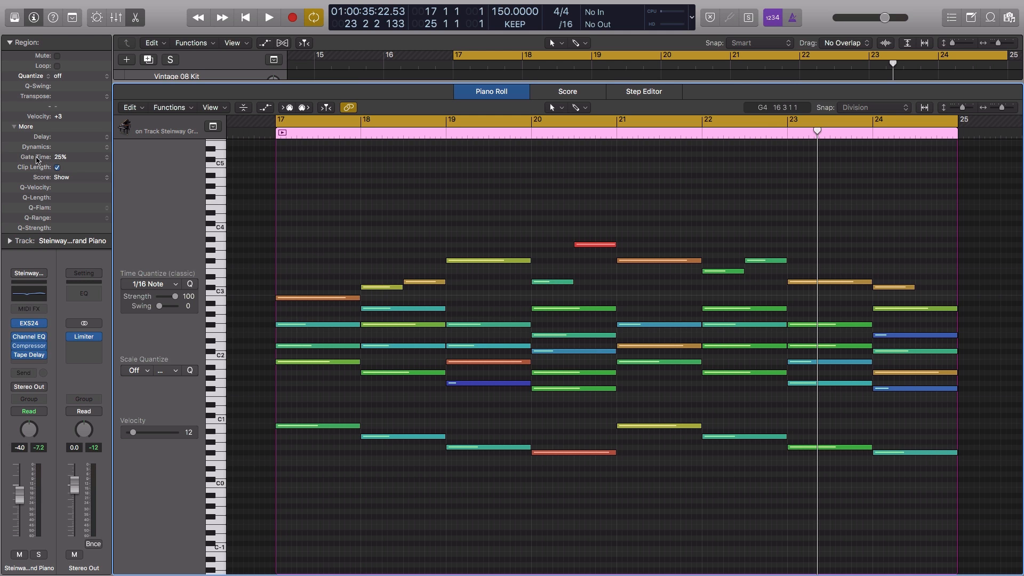
{"action": "key", "text": "space"}
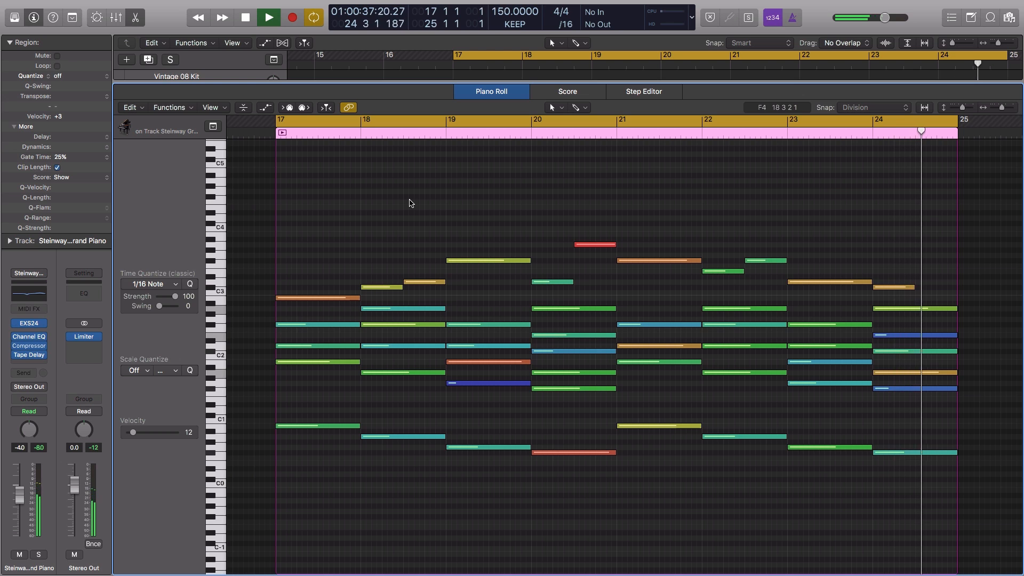
{"action": "key", "text": "space"}
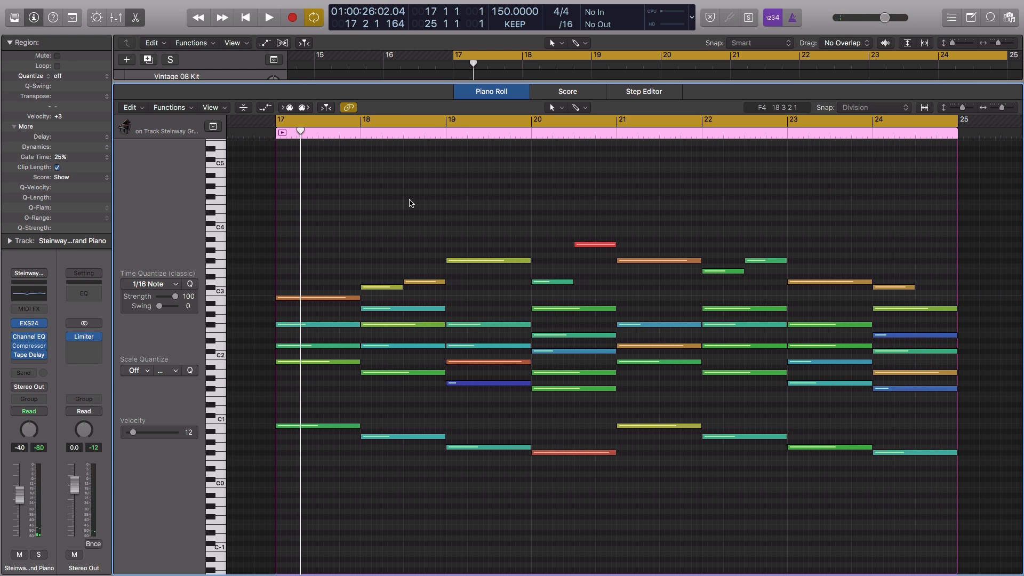
- Select all notes of the magenta region between bars 17 and 25, and clear the selection
{"action": "mouse_move", "coordinate": [24, 356]}
{"action": "left_click_drag", "start_coordinate": [295, 217], "coordinate": [958, 499]}
{"action": "left_click", "coordinate": [467, 203]}
{"action": "left_click_drag", "start_coordinate": [317, 229], "coordinate": [957, 523]}
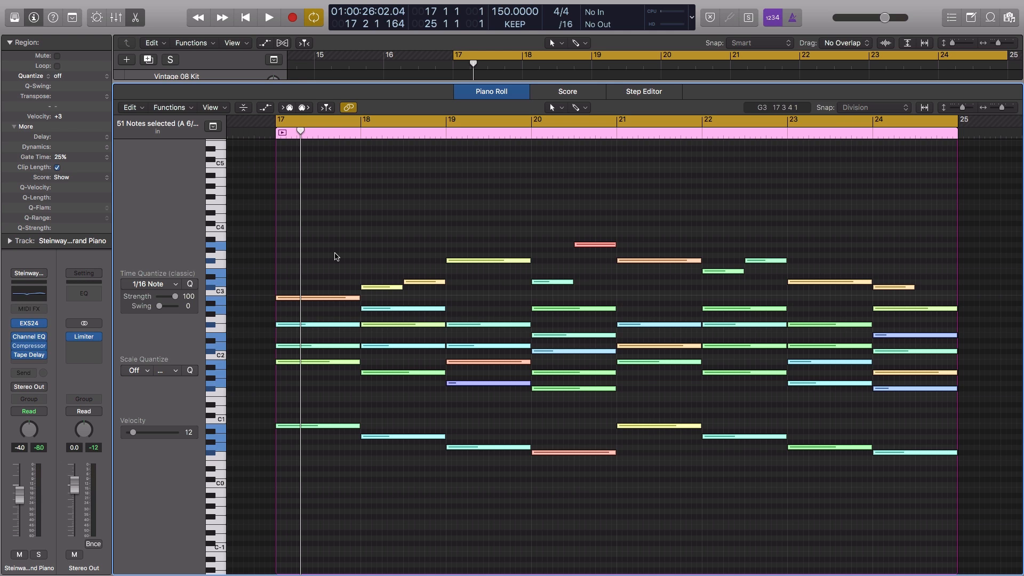
{"action": "left_click", "coordinate": [335, 257]}
{"action": "scroll", "coordinate": [335, 257], "scroll_direction": "left", "scroll_amount": 1}
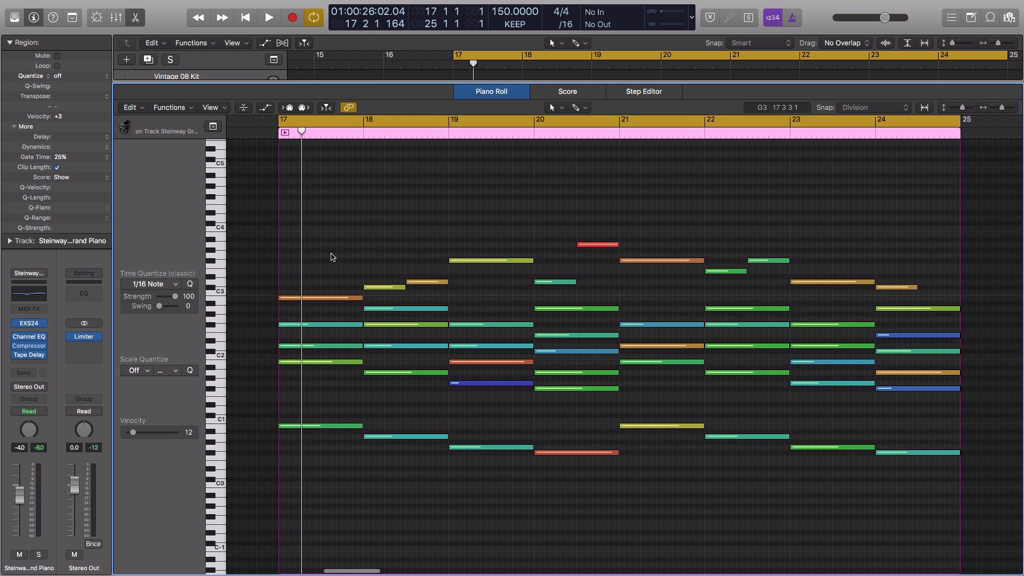
- Set the cycle range to bars 26 to 28 in the Tracks area, and open the Inst 1 region in the Piano Roll
{"action": "key", "text": "p"}
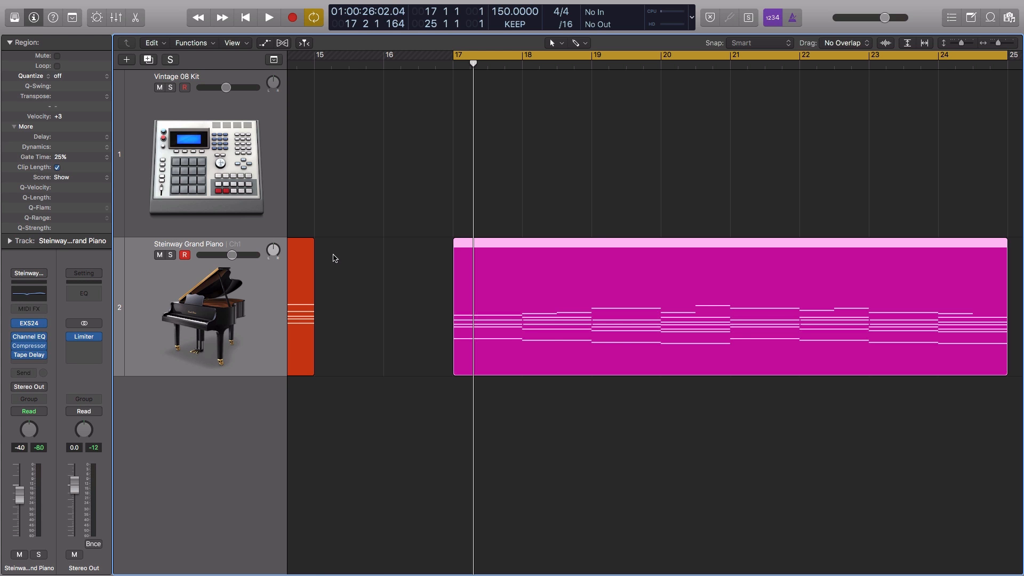
{"action": "key", "text": "super+Left"}
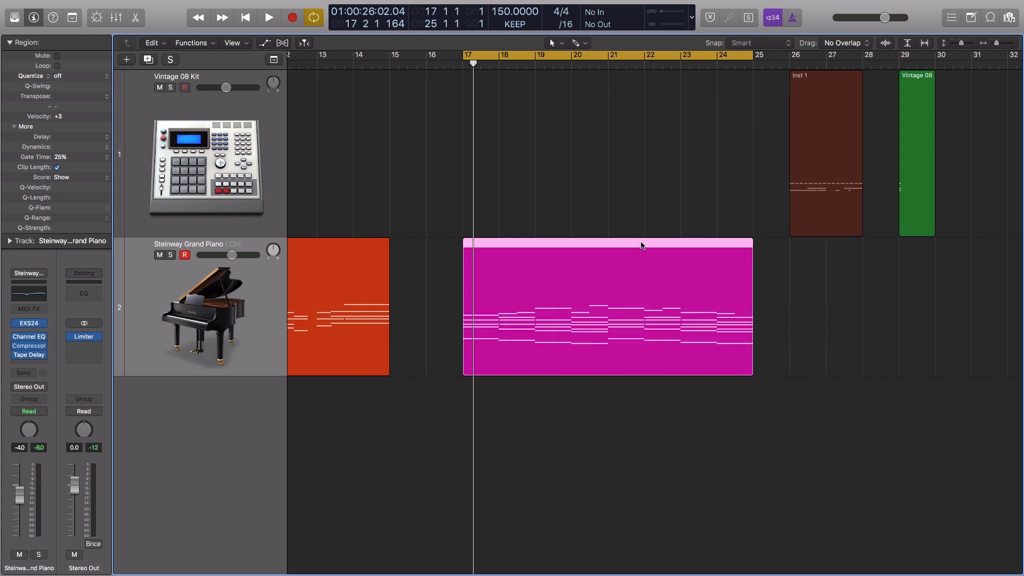
{"action": "left_click_drag", "start_coordinate": [795, 51], "coordinate": [864, 59]}
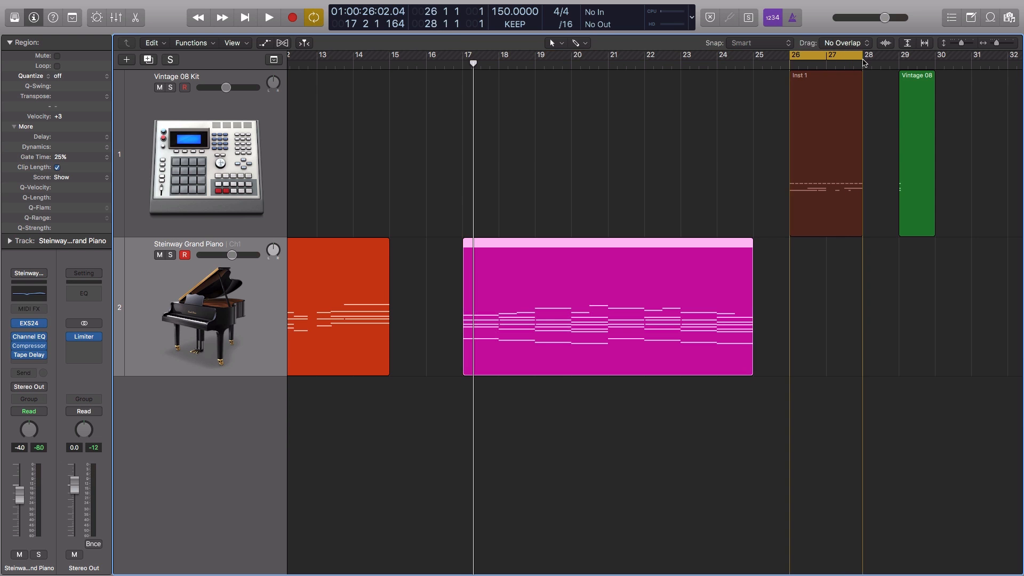
{"action": "double_click", "coordinate": [837, 142]}
{"action": "scroll", "coordinate": [384, 247], "scroll_direction": "left", "scroll_amount": 5}
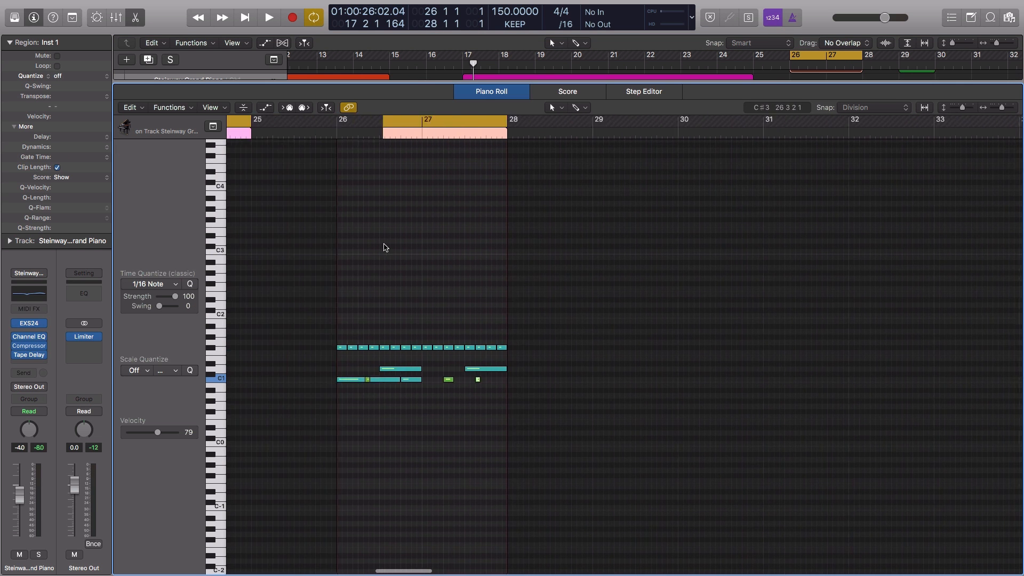
- Play the cycled Inst 1 region with its notes enlarged across bars 26 and 27, and stop playback
{"action": "key", "text": "super+Right"}
{"action": "key", "text": "super+Right"}
{"action": "scroll", "coordinate": [455, 246], "scroll_direction": "left", "scroll_amount": 4}
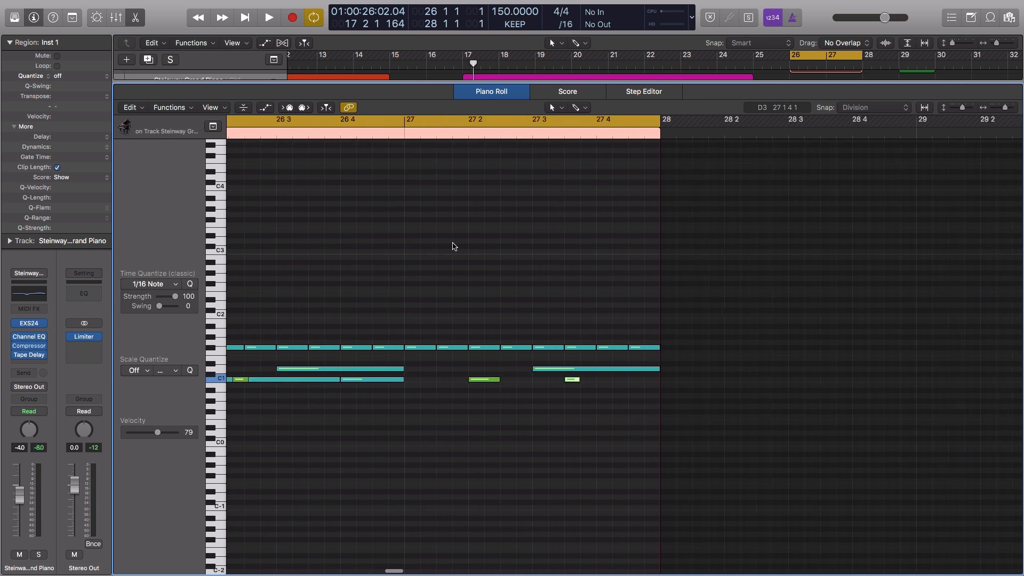
{"action": "key", "text": "space"}
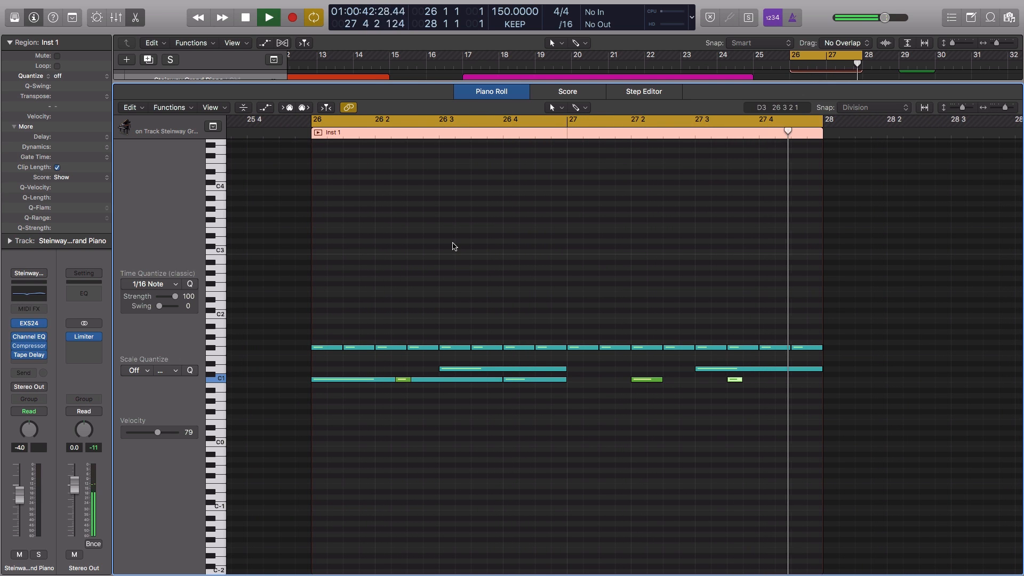
{"action": "key", "text": "space"}
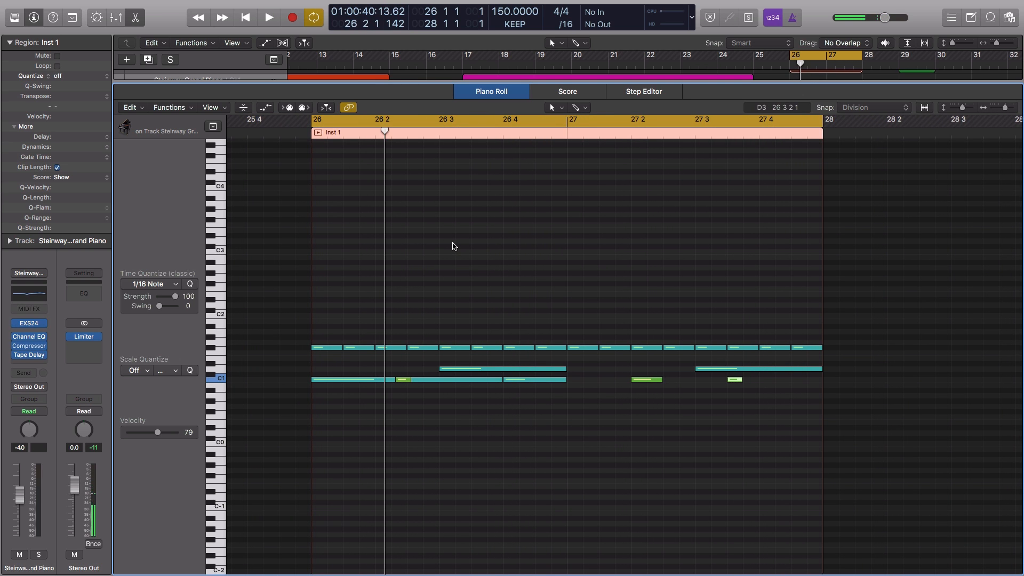
- Hide the inspector, open the Fixed Velocity MIDI Transform for the Inst 1 region, and move its window off the notes
{"action": "left_click", "coordinate": [34, 17]}
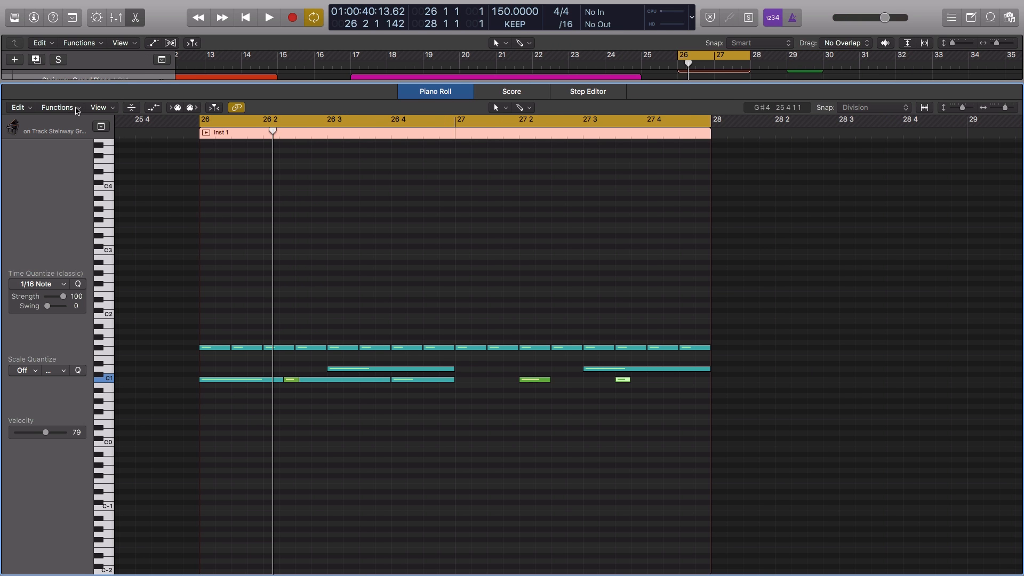
{"action": "left_click", "coordinate": [58, 107]}
{"action": "mouse_move", "coordinate": [73, 208]}
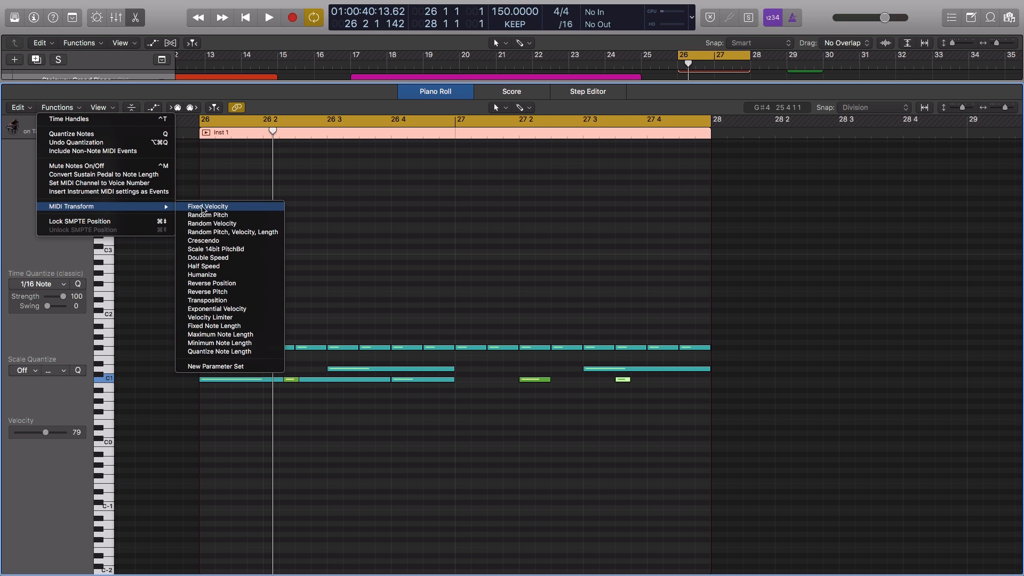
{"action": "left_click", "coordinate": [212, 208]}
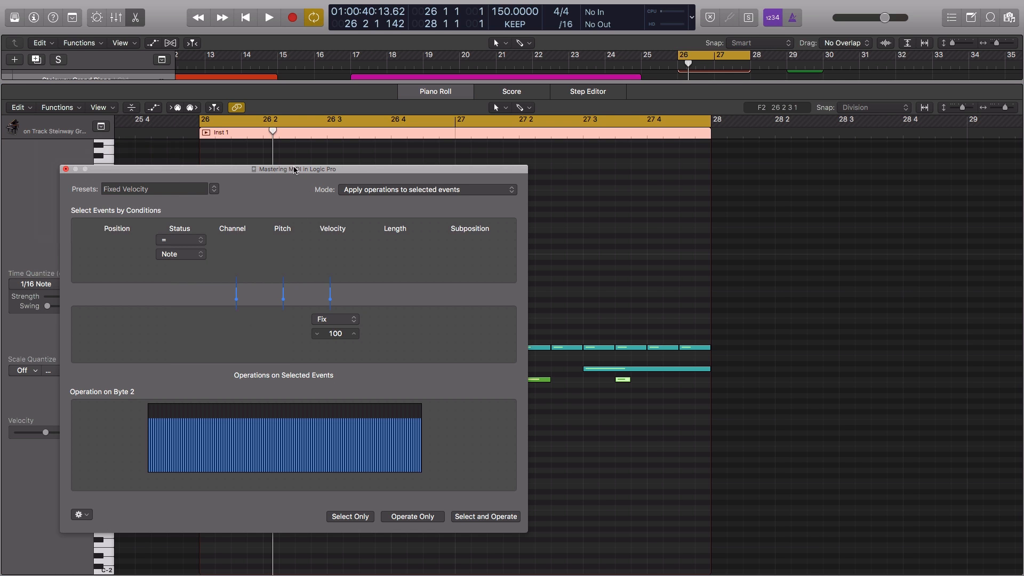
{"action": "left_click_drag", "start_coordinate": [296, 170], "coordinate": [740, 43]}
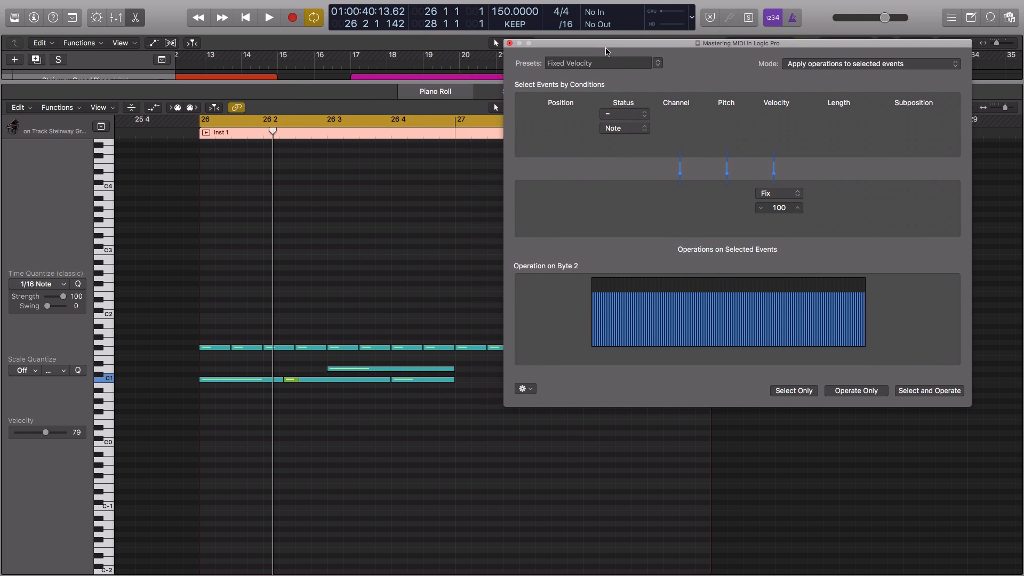
{"action": "left_click_drag", "start_coordinate": [659, 47], "coordinate": [731, 26]}
- Examine the list of available MIDI Transform presets
{"action": "left_click", "coordinate": [729, 42]}
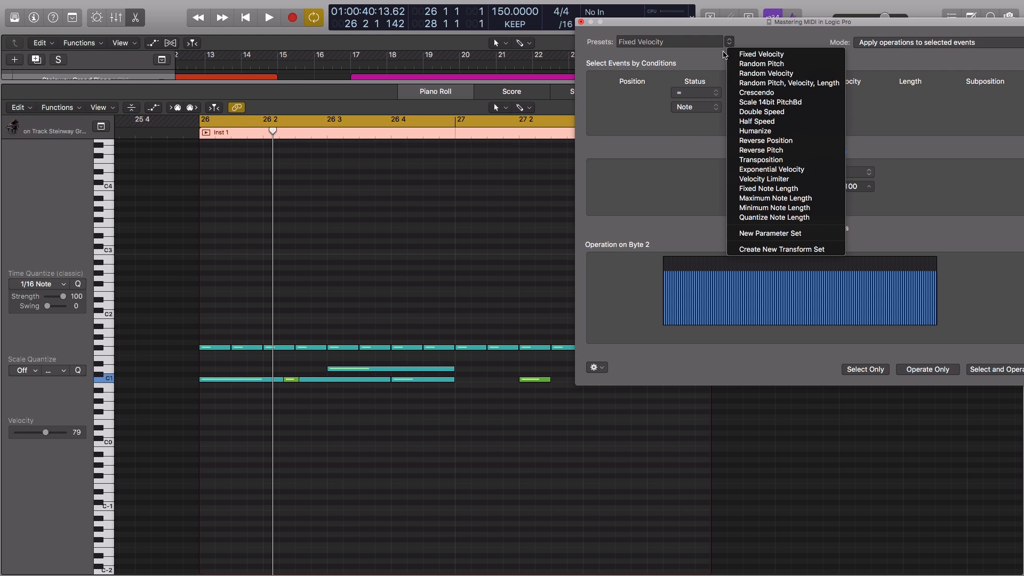
{"action": "left_click_drag", "start_coordinate": [736, 26], "coordinate": [642, 11]}
{"action": "left_click", "coordinate": [635, 27]}
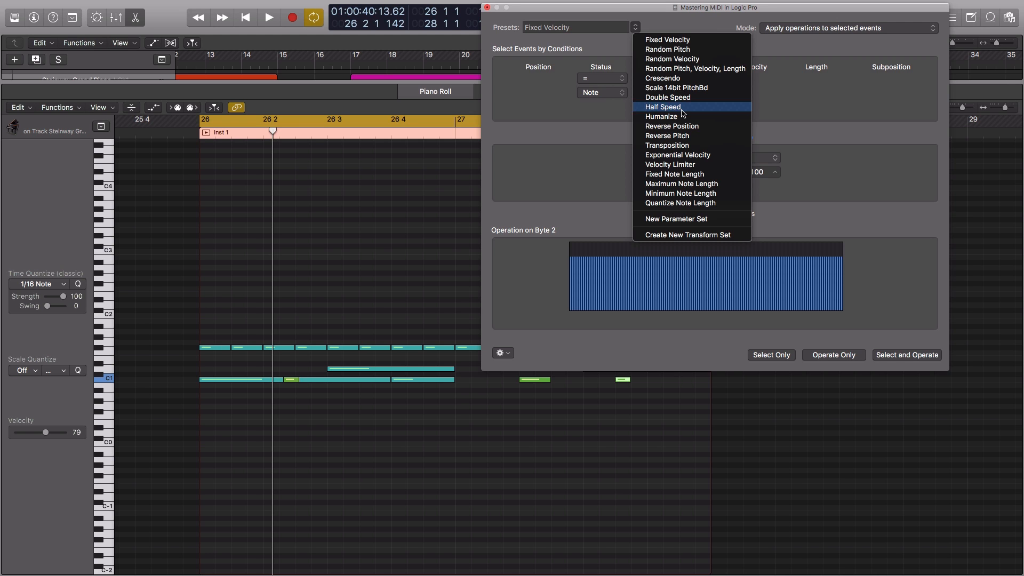
{"action": "left_click", "coordinate": [630, 5]}
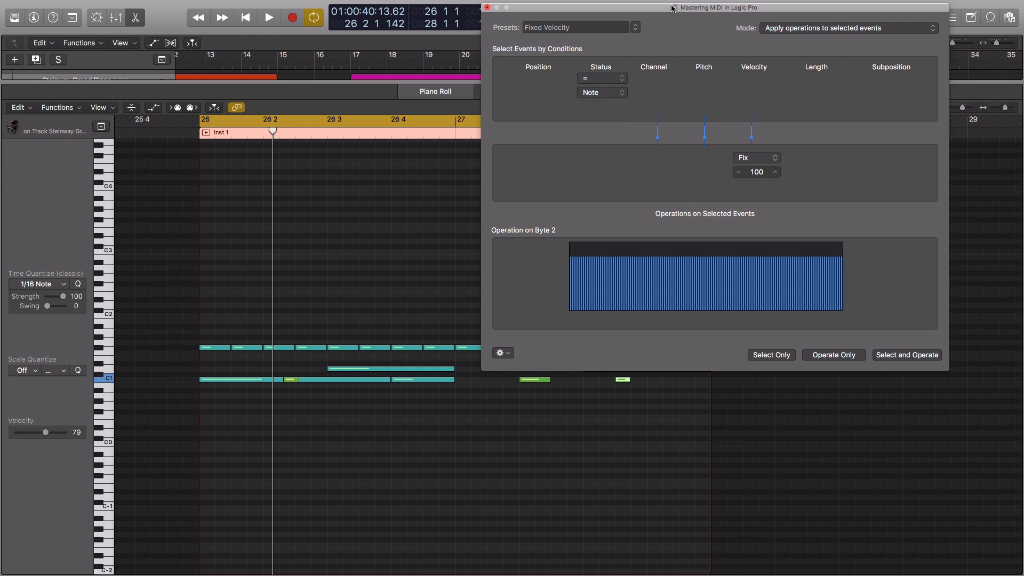
- Select all notes in the Inst 1 region and apply the Half Speed transform to them
{"action": "left_click_drag", "start_coordinate": [672, 7], "coordinate": [782, 4]}
{"action": "left_click_drag", "start_coordinate": [224, 270], "coordinate": [730, 447]}
{"action": "left_click_drag", "start_coordinate": [783, 11], "coordinate": [702, 10]}
{"action": "left_click", "coordinate": [665, 26]}
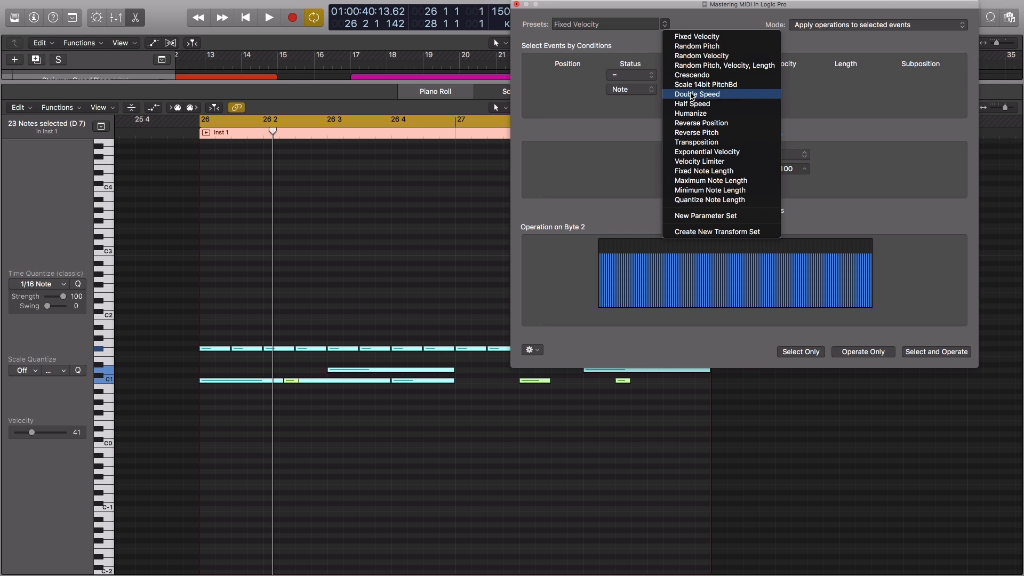
{"action": "left_click", "coordinate": [691, 104]}
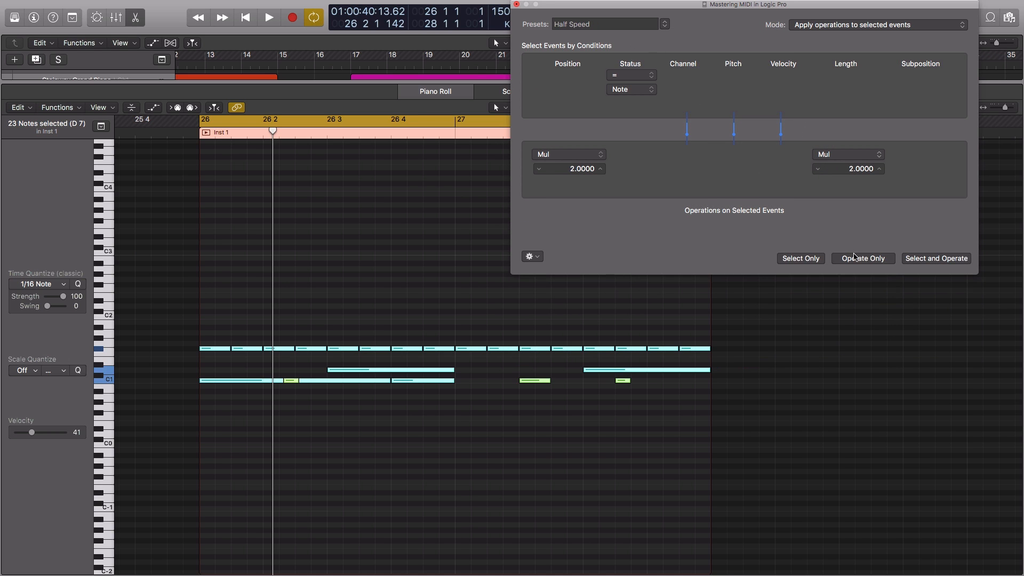
{"action": "left_click", "coordinate": [868, 262]}
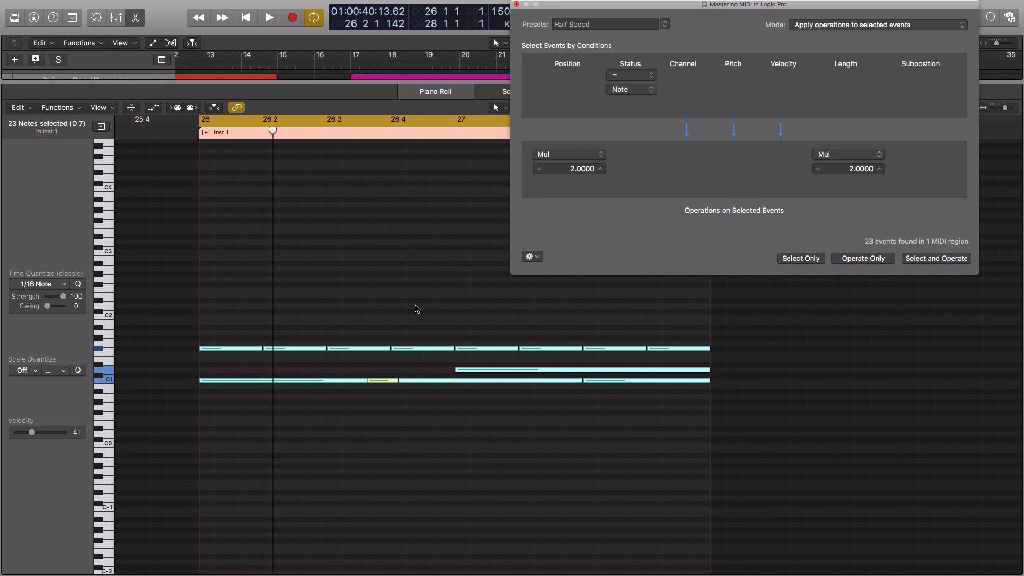
- Clear the note selection, play the half-speed pattern, and stop playback
{"action": "left_click", "coordinate": [417, 309]}
{"action": "key", "text": "space"}
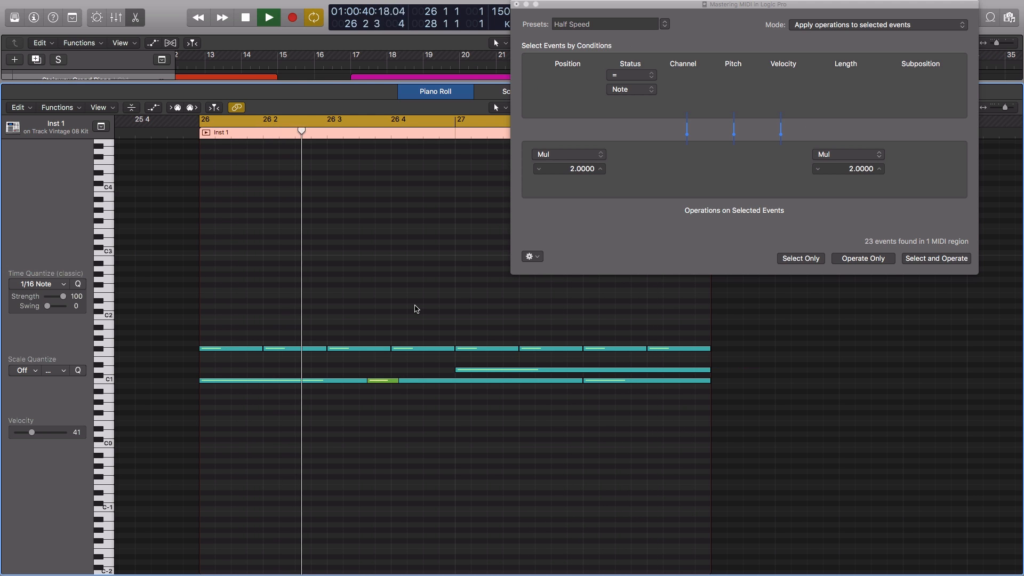
{"action": "key", "text": "space"}
- Select the four F#1 notes in bar 27 and apply the Double Speed transform to them only
{"action": "left_click_drag", "start_coordinate": [223, 327], "coordinate": [677, 356]}
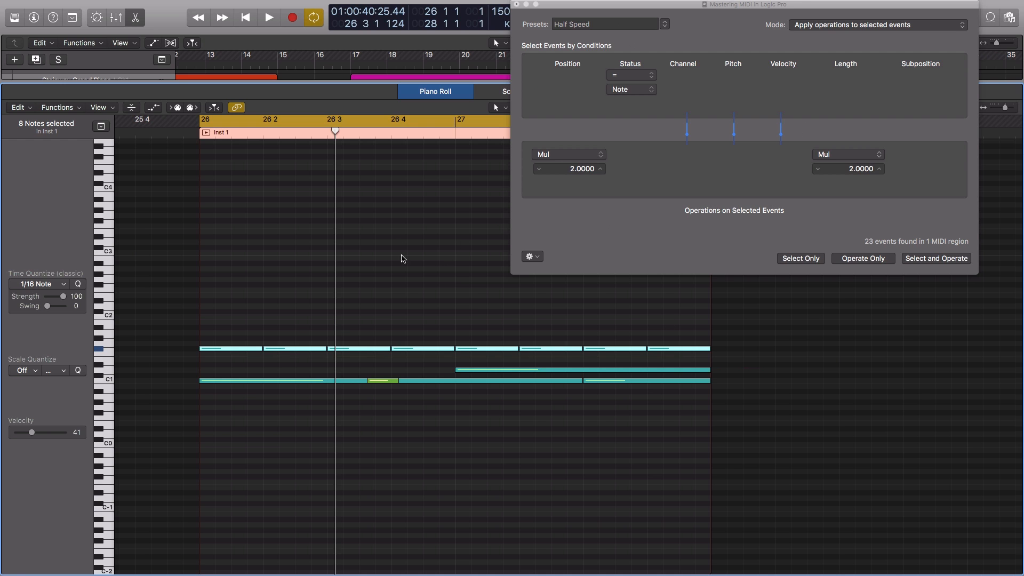
{"action": "left_click", "coordinate": [488, 308]}
{"action": "left_click_drag", "start_coordinate": [498, 342], "coordinate": [674, 353]}
{"action": "left_click", "coordinate": [665, 25]}
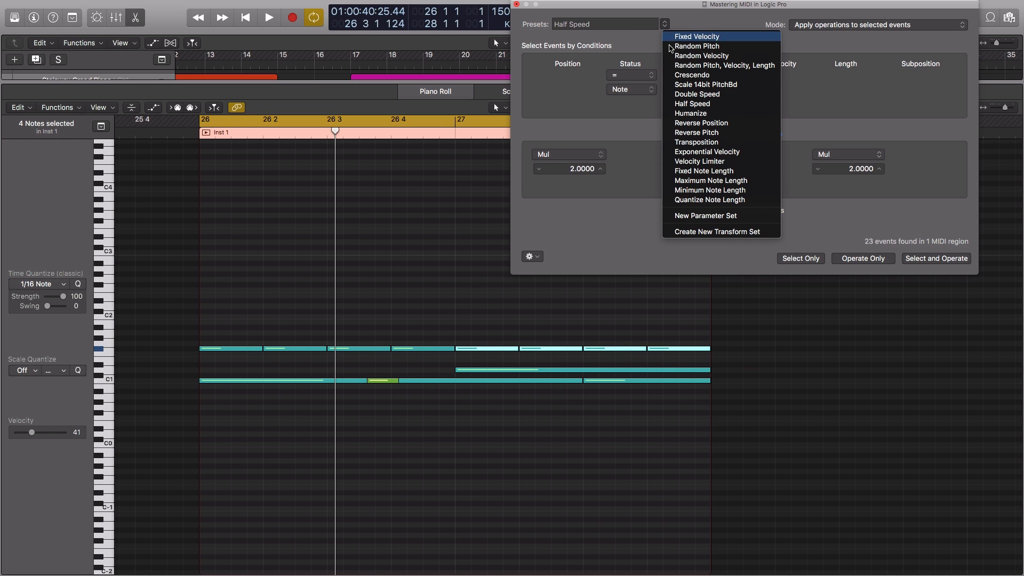
{"action": "left_click", "coordinate": [694, 96]}
{"action": "left_click", "coordinate": [859, 260]}
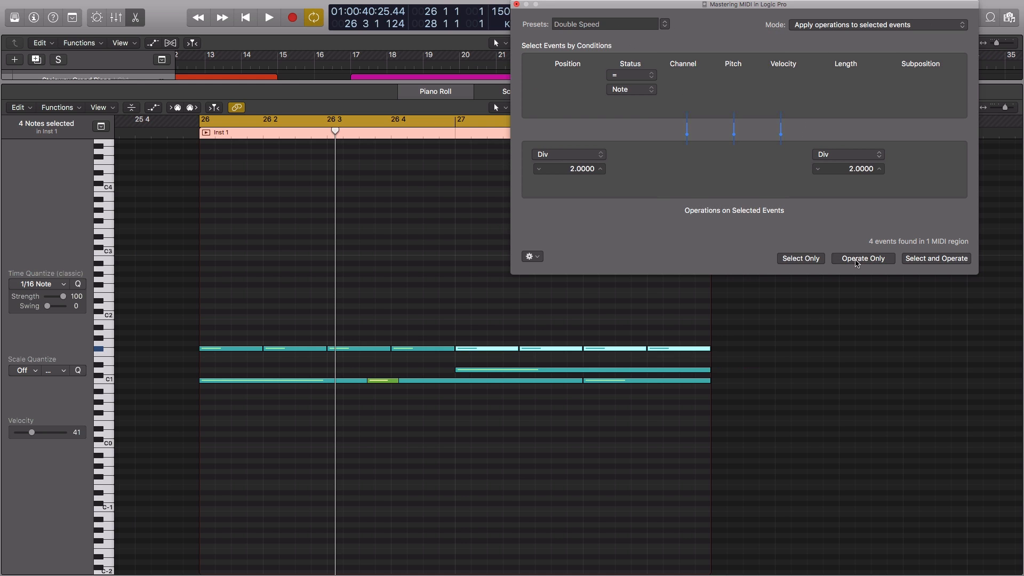
- Move the four shortened notes back to the start of bar 27 and play the result
{"action": "left_click", "coordinate": [422, 349]}
{"action": "left_click_drag", "start_coordinate": [423, 352], "coordinate": [540, 353]}
{"action": "key", "text": "space"}
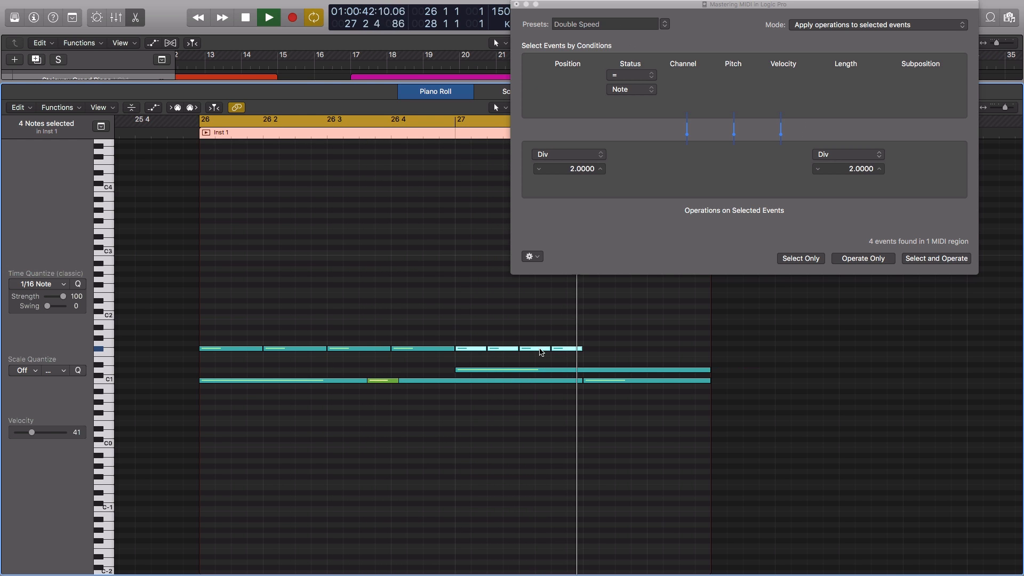
{"action": "key", "text": "space"}
- Add a double-speed copy of the four notes at position 27 3 and play the result
{"action": "left_click_drag", "start_coordinate": [477, 351], "coordinate": [601, 355]}
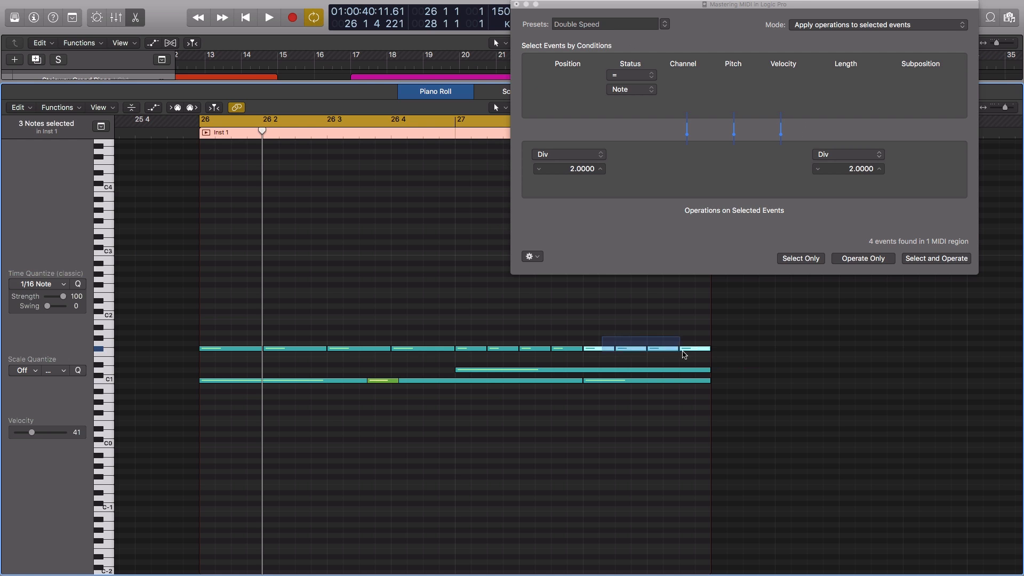
{"action": "left_click", "coordinate": [863, 259]}
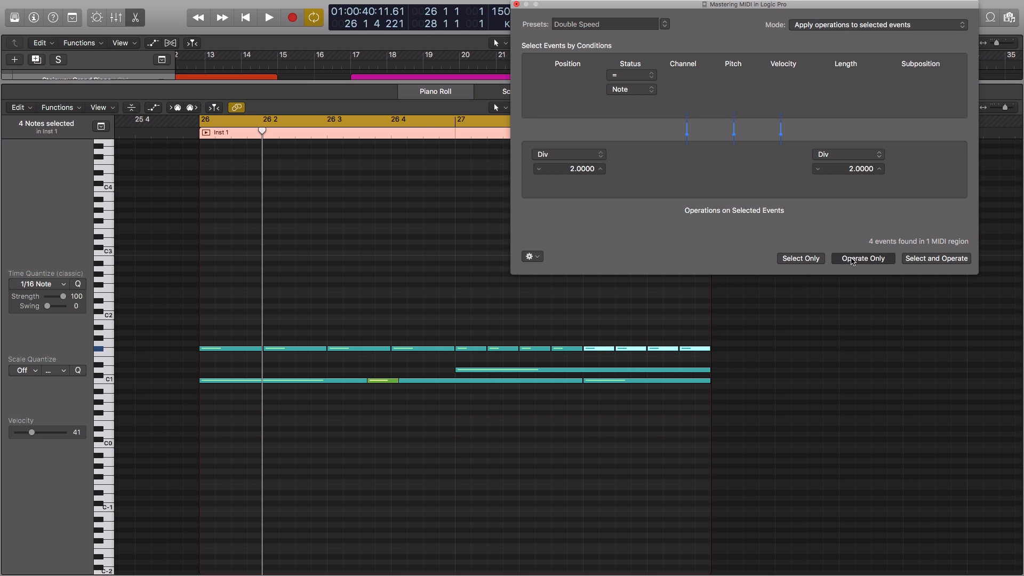
{"action": "left_click_drag", "start_coordinate": [401, 350], "coordinate": [594, 349]}
{"action": "key", "text": "space"}
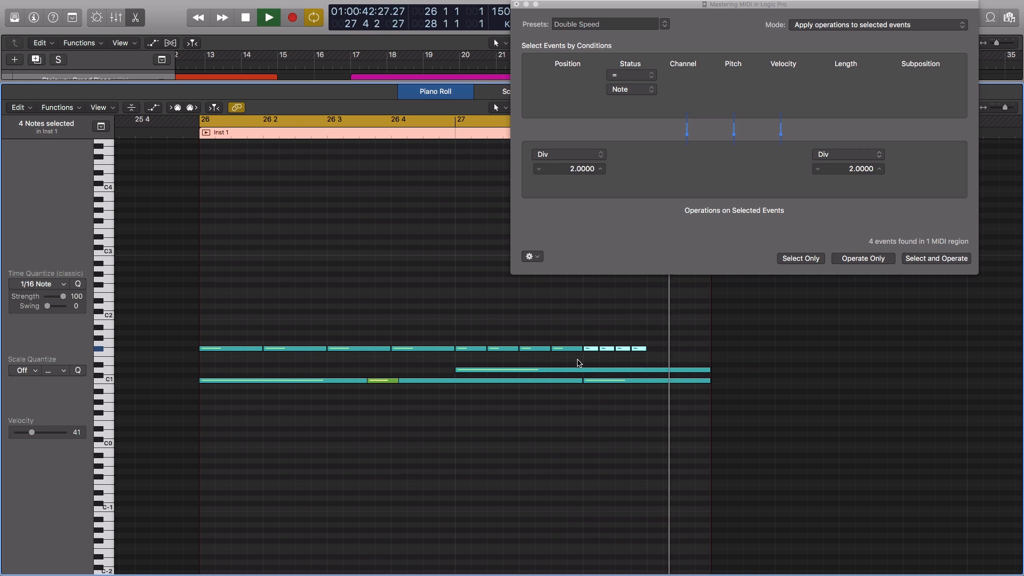
{"action": "key", "text": "space"}
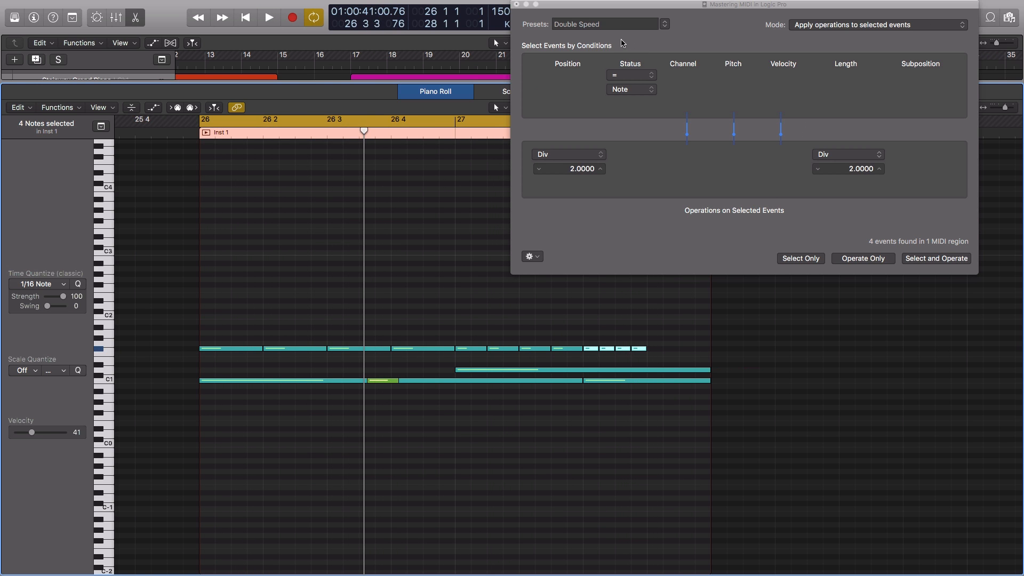
- Apply Double Speed again to the four notes at 27 3, place them there with a copy directly after, and play the pattern
{"action": "left_click", "coordinate": [850, 262]}
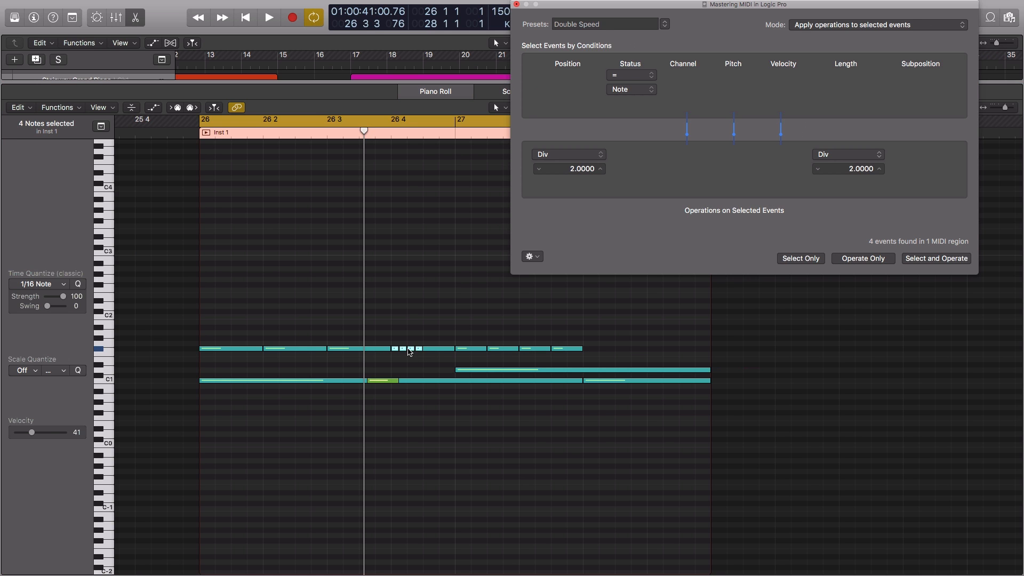
{"action": "left_click_drag", "start_coordinate": [412, 351], "coordinate": [623, 350]}
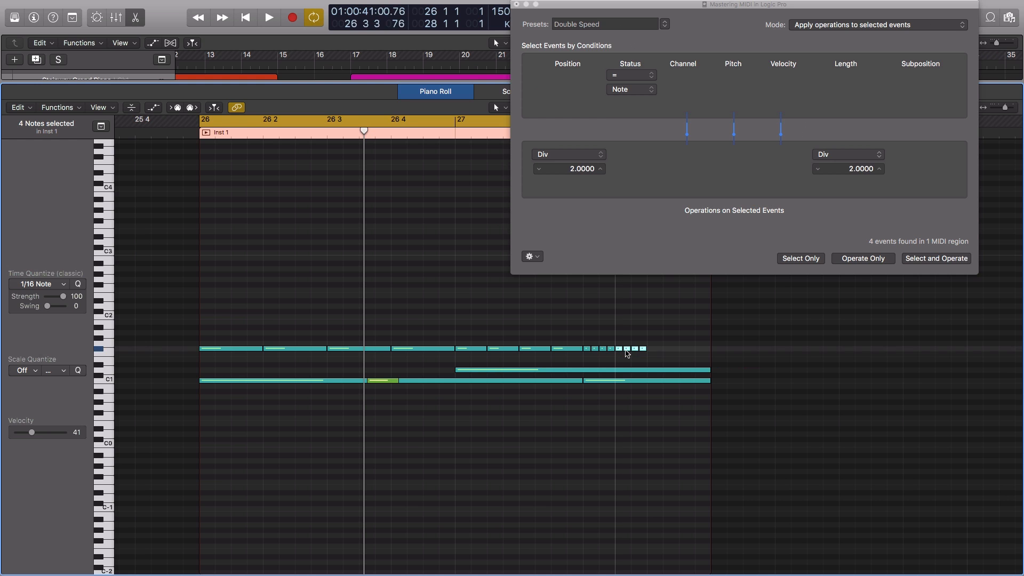
{"action": "key", "text": "space"}
{"action": "left_click", "coordinate": [637, 335]}
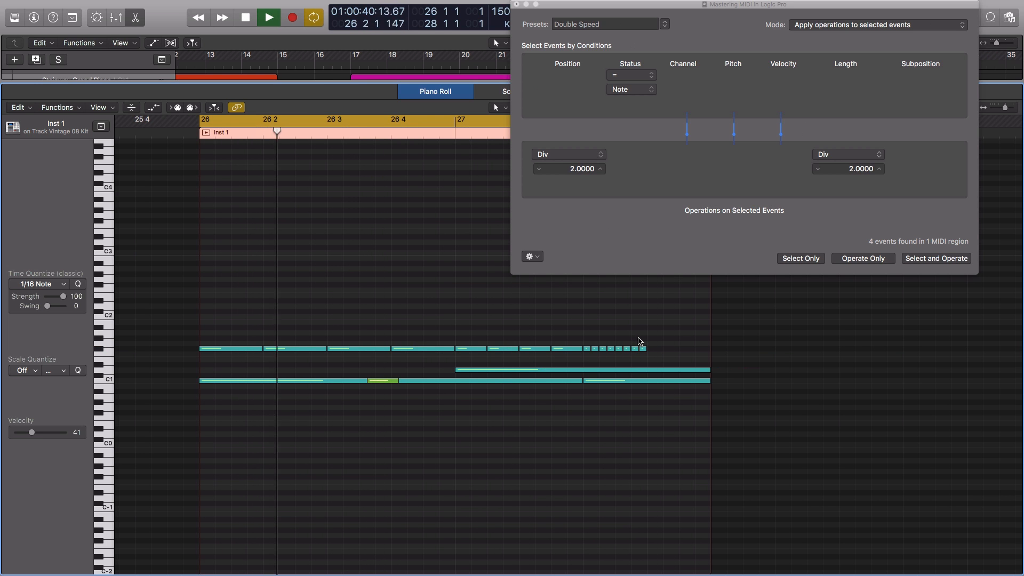
{"action": "key", "text": "space"}
- Apply Double Speed to the last four F#1 notes and move them back towards the end of bar 27
{"action": "left_click_drag", "start_coordinate": [623, 337], "coordinate": [648, 355]}
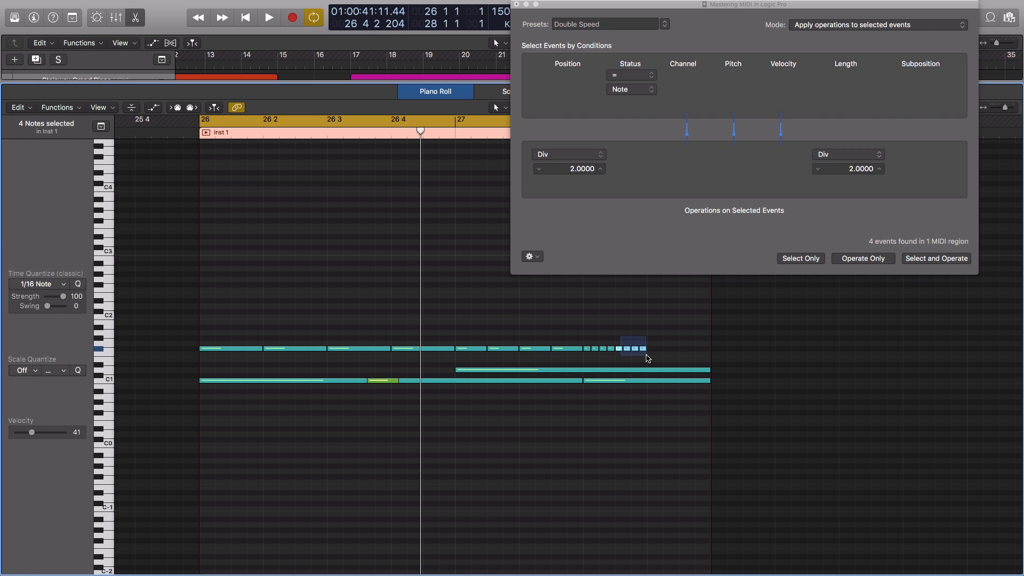
{"action": "left_click", "coordinate": [853, 259]}
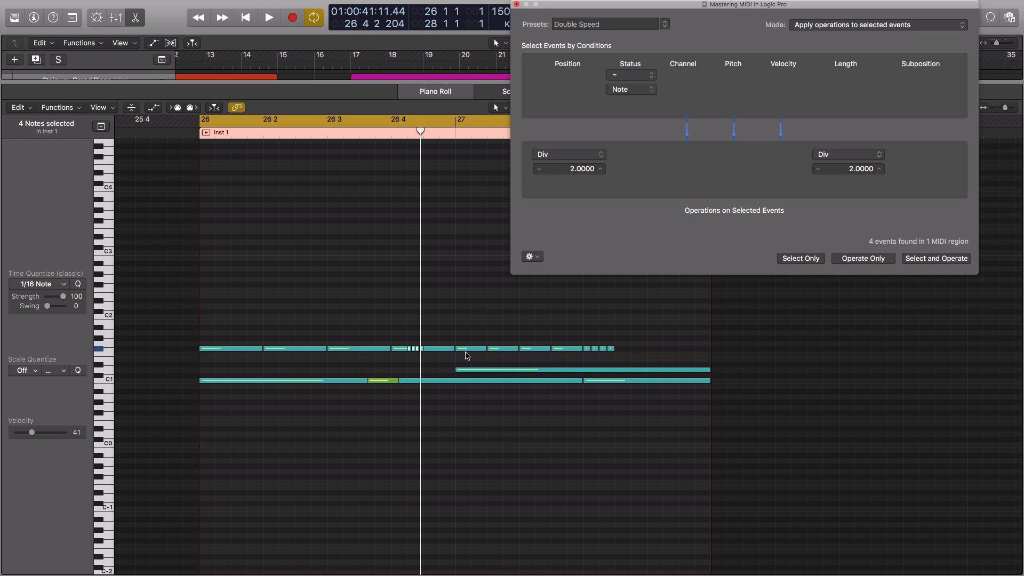
{"action": "left_click_drag", "start_coordinate": [415, 350], "coordinate": [645, 351]}
- Align the last group of four F#1 notes to start at 27 4 during playback, and stop playback
{"action": "key", "text": "space"}
{"action": "left_click", "coordinate": [655, 331]}
{"action": "key", "text": "super+Right"}
{"action": "key", "text": "super+Right"}
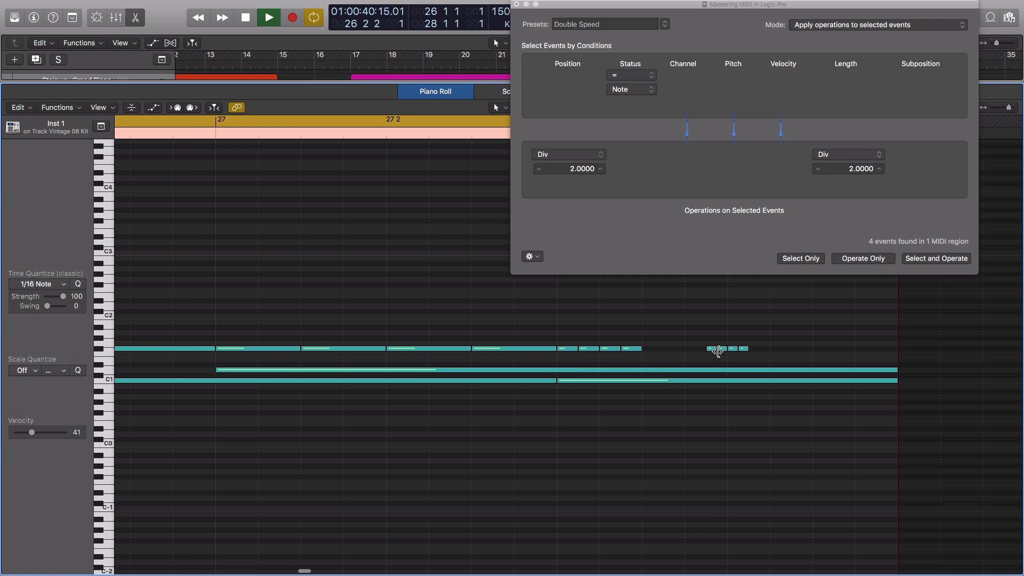
{"action": "left_click", "coordinate": [718, 351]}
{"action": "left_click_drag", "start_coordinate": [719, 351], "coordinate": [740, 351]}
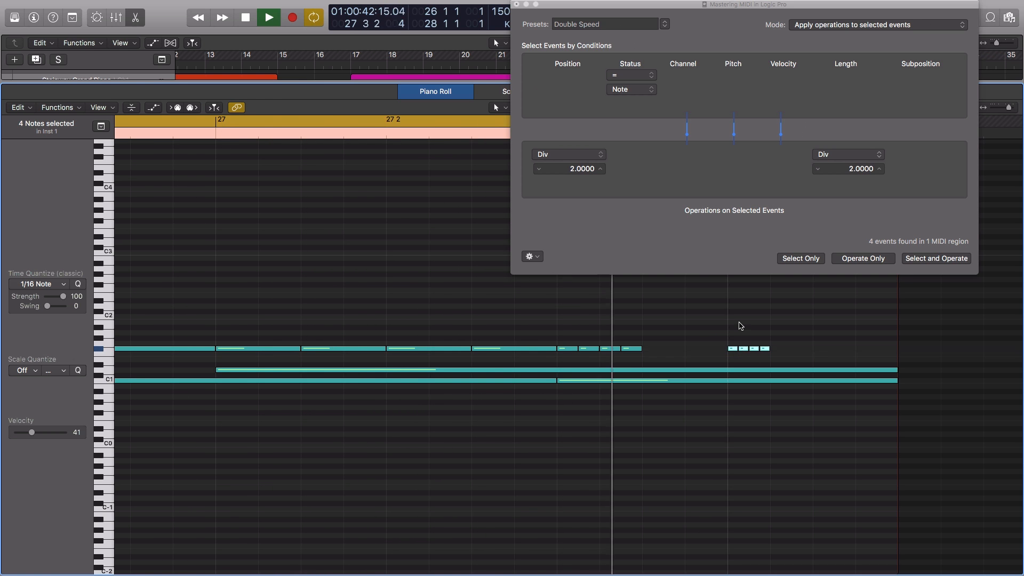
{"action": "key", "text": "space"}
{"action": "left_click", "coordinate": [740, 326]}
{"action": "key", "text": "super+Left"}
{"action": "key", "text": "super+Left"}
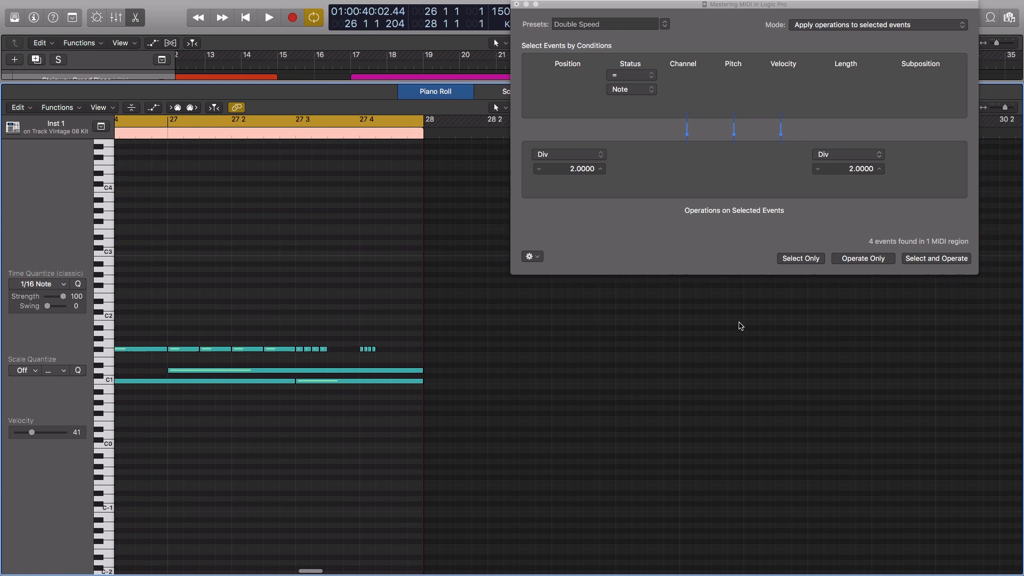
{"action": "scroll", "coordinate": [741, 326], "scroll_direction": "left", "scroll_amount": 5}
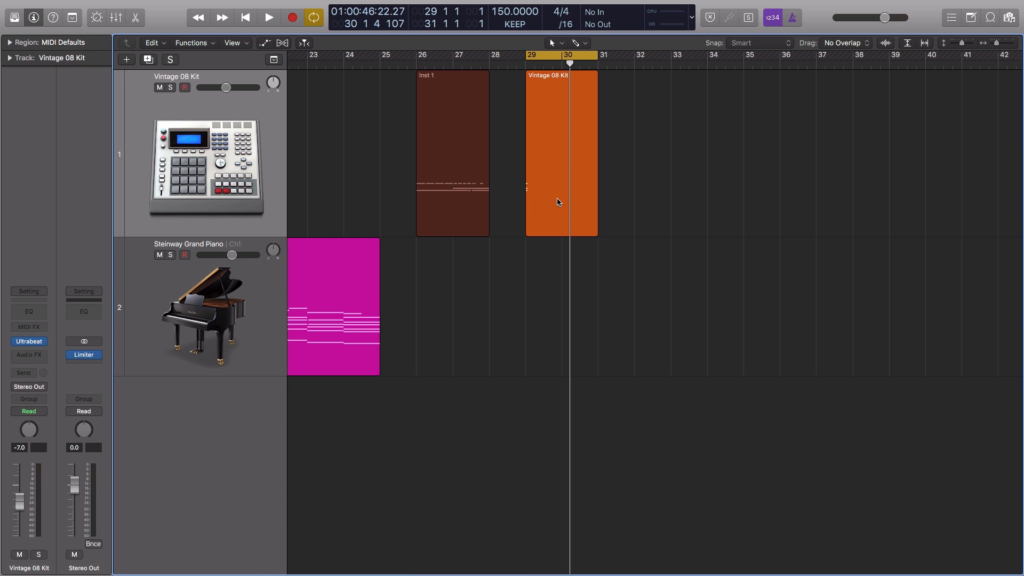
- Open the orange Vintage 08 Kit region in the Piano Roll and audition its notes together, including D1 and F#1 individually
{"action": "double_click", "coordinate": [558, 202]}
{"action": "scroll", "coordinate": [521, 307], "scroll_direction": "up", "scroll_amount": 2}
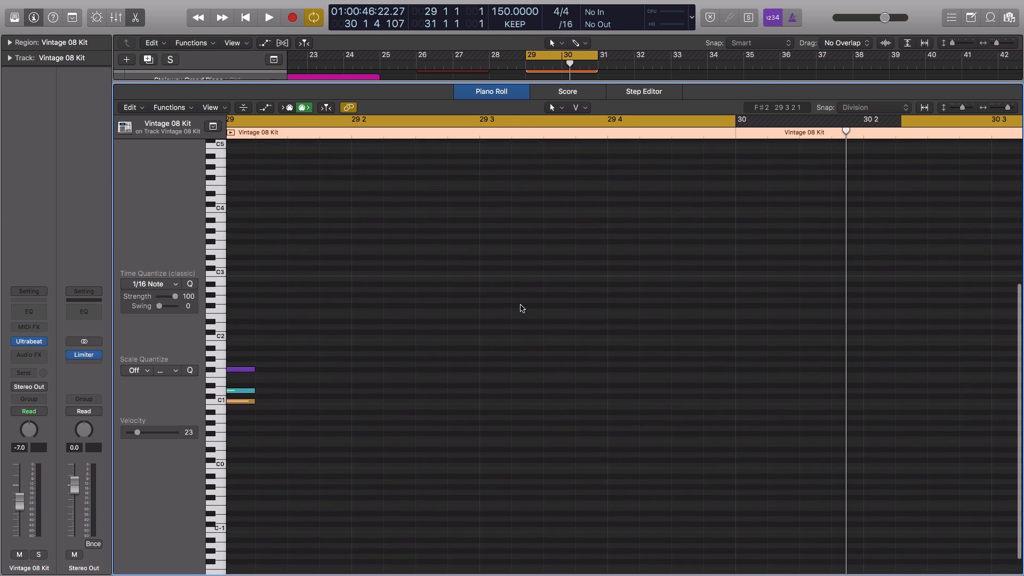
{"action": "scroll", "coordinate": [521, 308], "scroll_direction": "up", "scroll_amount": 3}
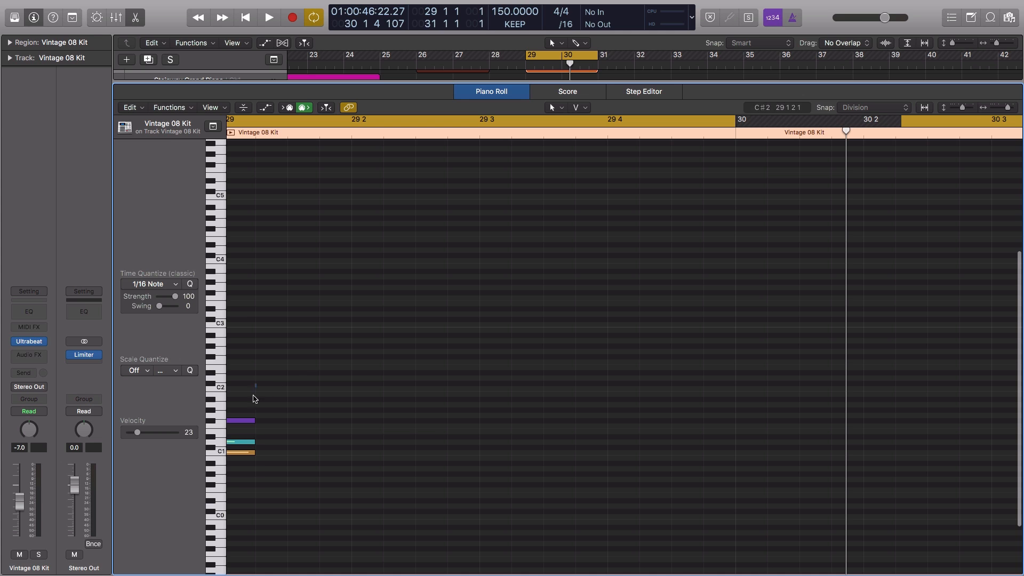
{"action": "left_click_drag", "start_coordinate": [254, 399], "coordinate": [252, 488]}
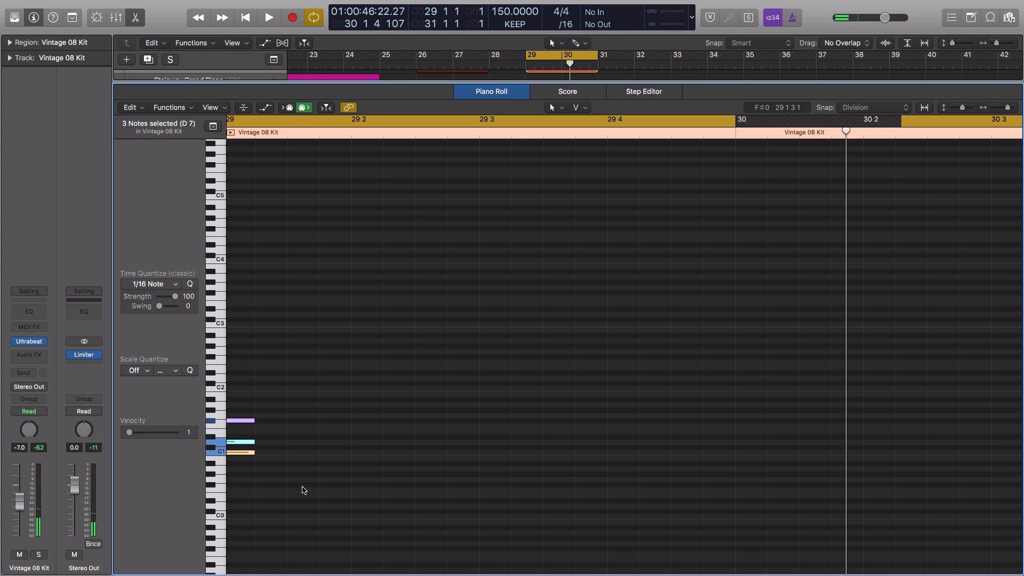
{"action": "left_click", "coordinate": [219, 442]}
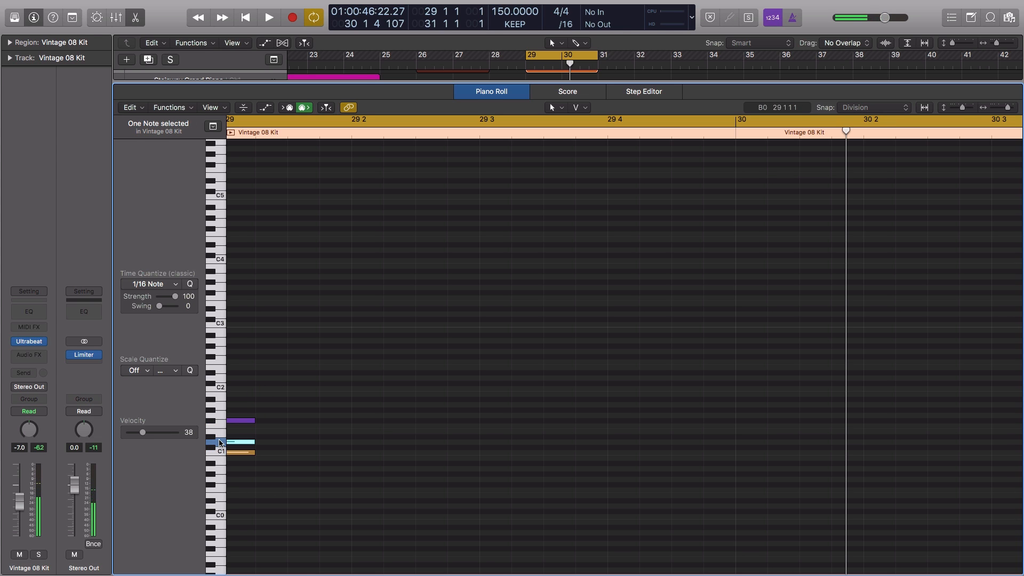
{"action": "left_click", "coordinate": [212, 422]}
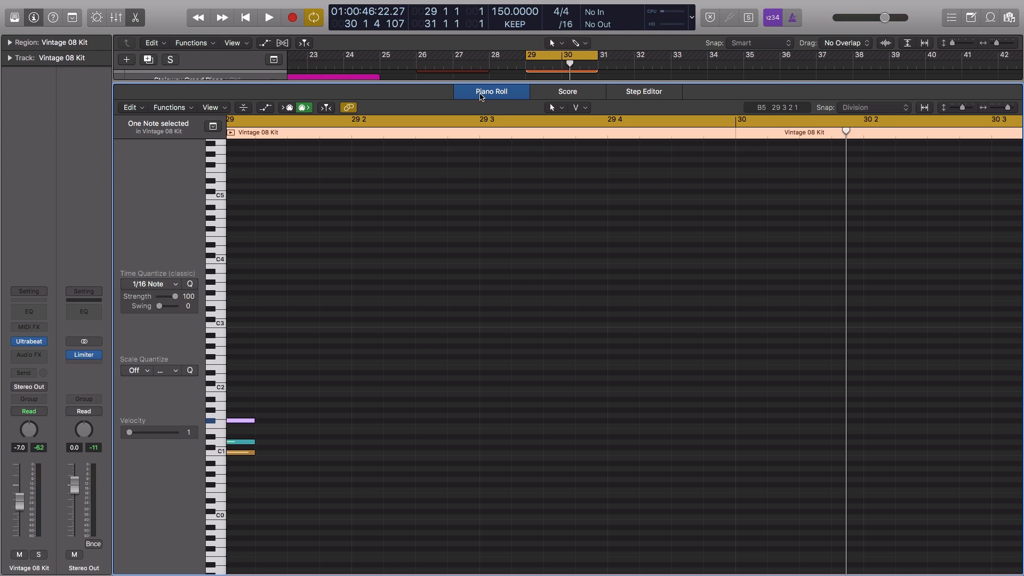
- Show the Vintage 08 Kit region in the Step Editor and select the C1 lane
{"action": "left_click", "coordinate": [643, 93]}
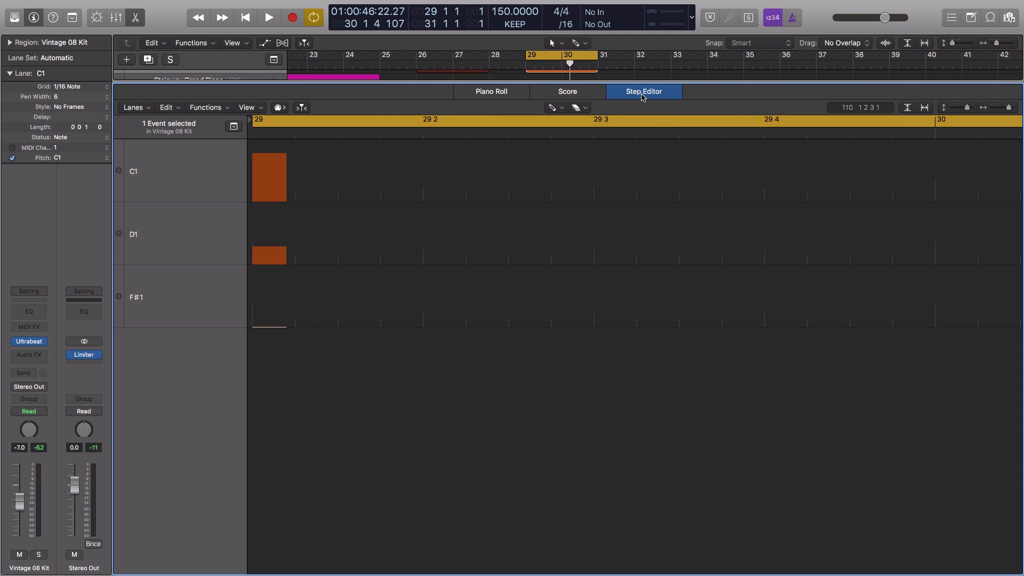
{"action": "left_click", "coordinate": [201, 164]}
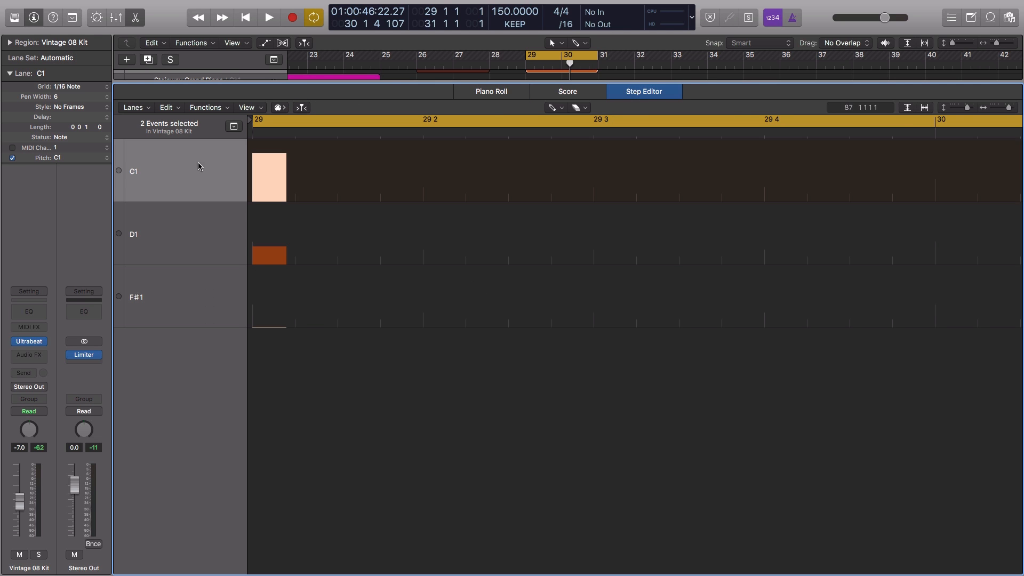
- Select the D1 and F#1 lanes, and compare the notes in the Piano Roll with the Step Editor view
{"action": "left_click", "coordinate": [192, 254], "text": "shift"}
{"action": "left_click", "coordinate": [195, 319]}
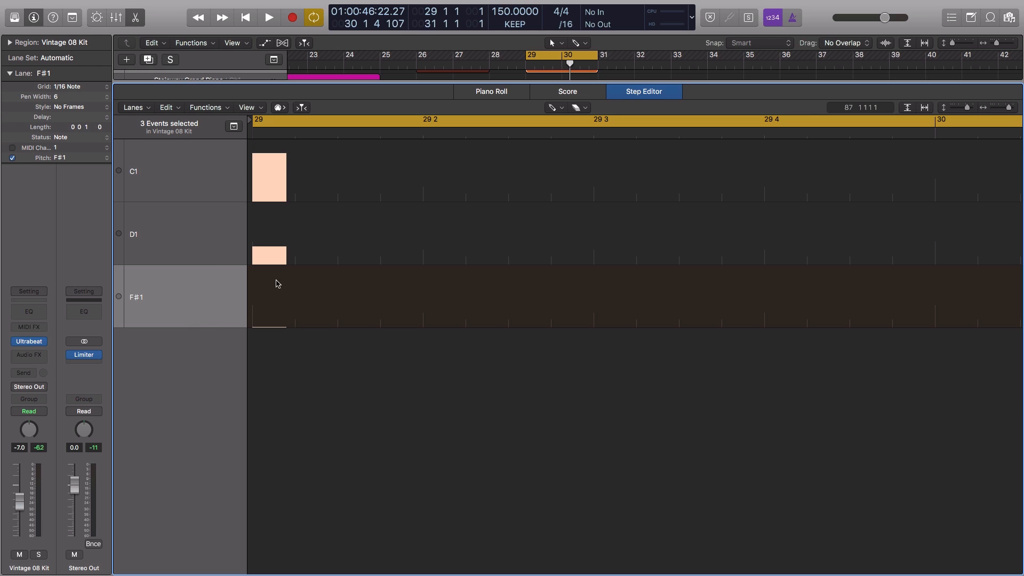
{"action": "left_click", "coordinate": [482, 94]}
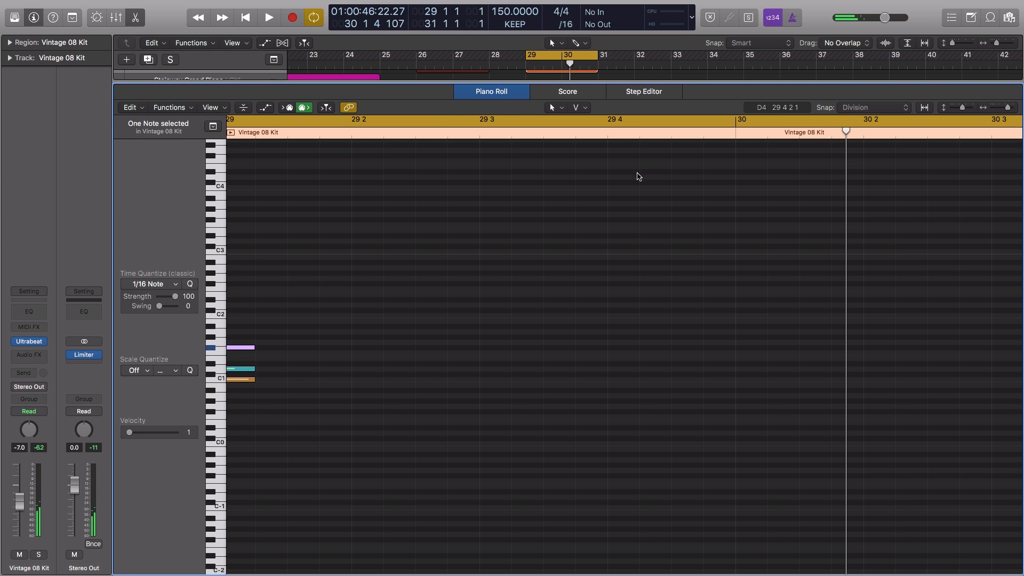
{"action": "left_click", "coordinate": [654, 93]}
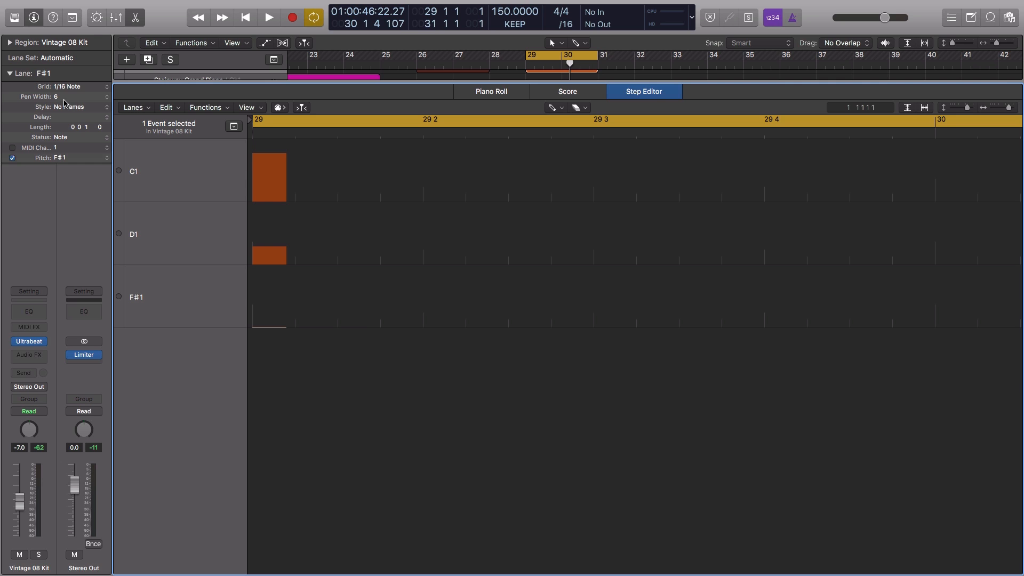
- Set the pen width to 1 for the C1, D1 and F#1 lanes
{"action": "left_click", "coordinate": [174, 180]}
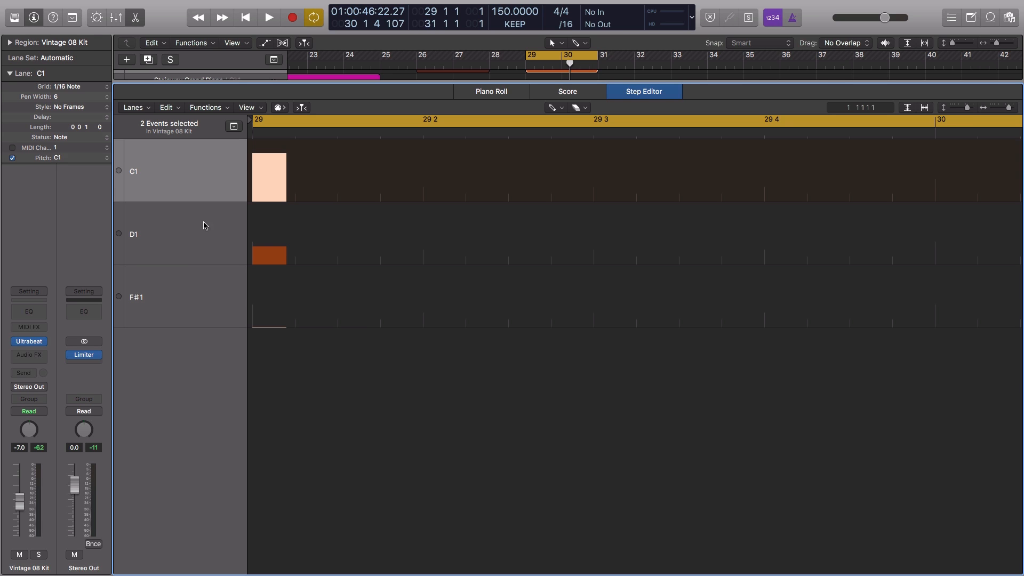
{"action": "left_click", "coordinate": [58, 102]}
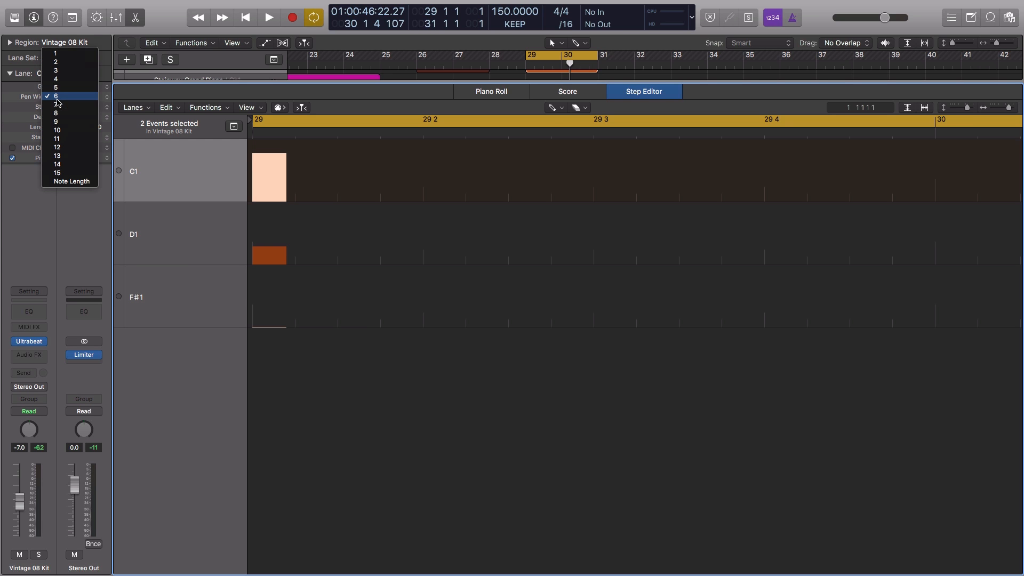
{"action": "left_click", "coordinate": [64, 53]}
{"action": "left_click", "coordinate": [172, 250]}
{"action": "left_click", "coordinate": [59, 101]}
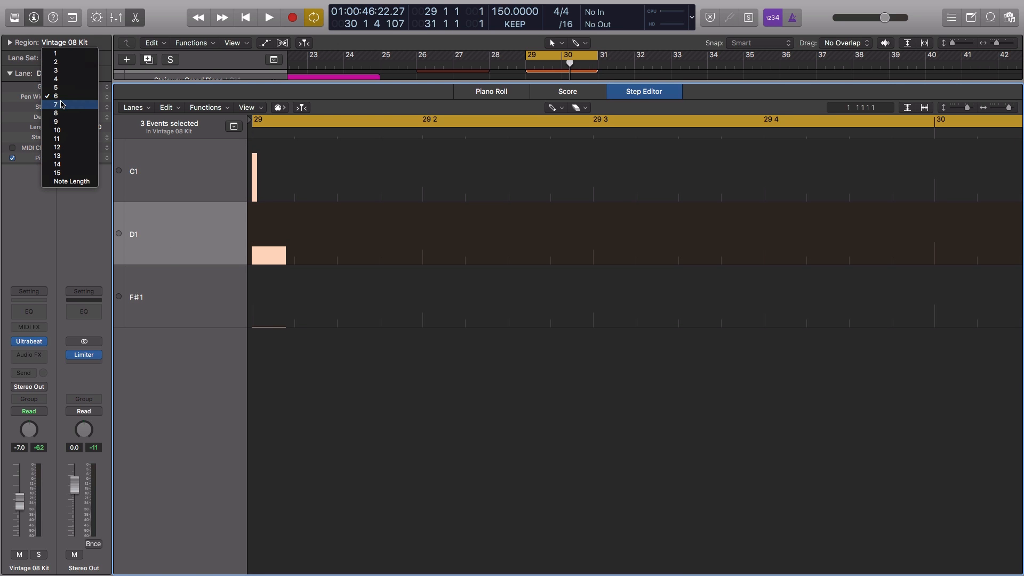
{"action": "left_click", "coordinate": [64, 53]}
{"action": "left_click", "coordinate": [188, 294]}
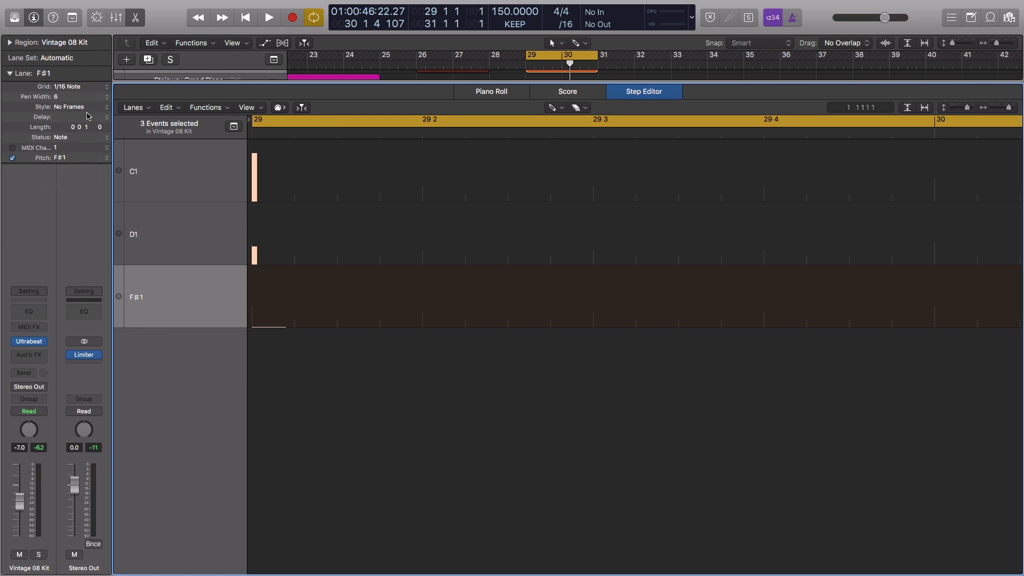
{"action": "left_click", "coordinate": [63, 98]}
{"action": "left_click", "coordinate": [69, 58]}
- Check the C1, D1 and F#1 lanes and view the grid options for the F#1 lane without changing them
{"action": "left_click", "coordinate": [200, 247]}
{"action": "left_click", "coordinate": [194, 182]}
{"action": "left_click", "coordinate": [197, 230]}
{"action": "left_click", "coordinate": [199, 299]}
{"action": "left_click", "coordinate": [64, 87]}
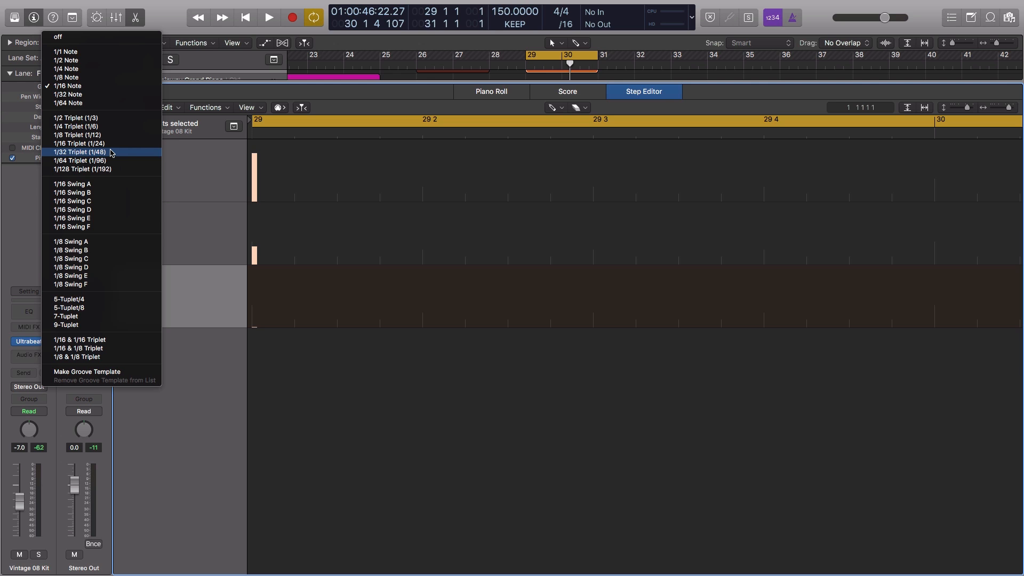
{"action": "left_click", "coordinate": [187, 170]}
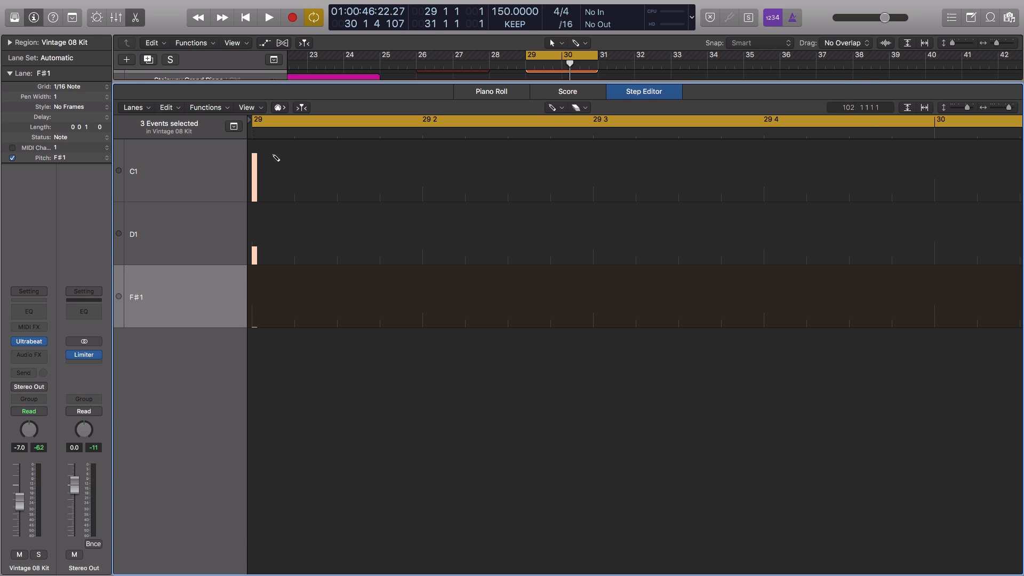
- Try drawing steps across bar 29 in the C1 lane, and clear the lane
{"action": "mouse_move", "coordinate": [279, 153]}
{"action": "left_mouse_down"}
{"action": "mouse_move", "coordinate": [583, 169]}
{"action": "mouse_move", "coordinate": [977, 164]}
{"action": "left_mouse_up"}
{"action": "mouse_move", "coordinate": [702, 158]}
{"action": "left_mouse_down"}
{"action": "mouse_move", "coordinate": [304, 155]}
{"action": "mouse_move", "coordinate": [977, 157]}
{"action": "left_mouse_up"}
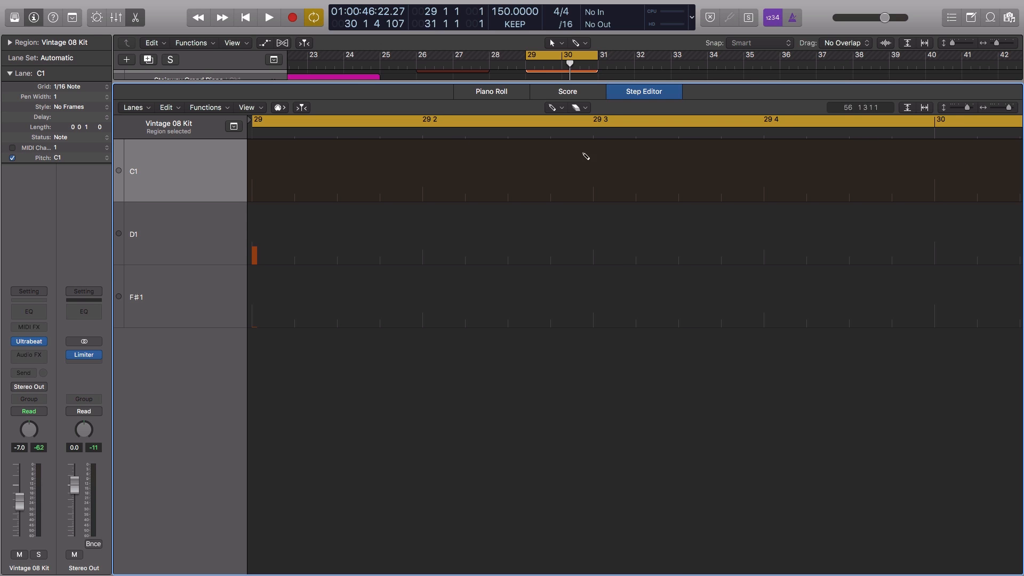
{"action": "scroll", "coordinate": [555, 153], "scroll_direction": "right", "scroll_amount": 1}
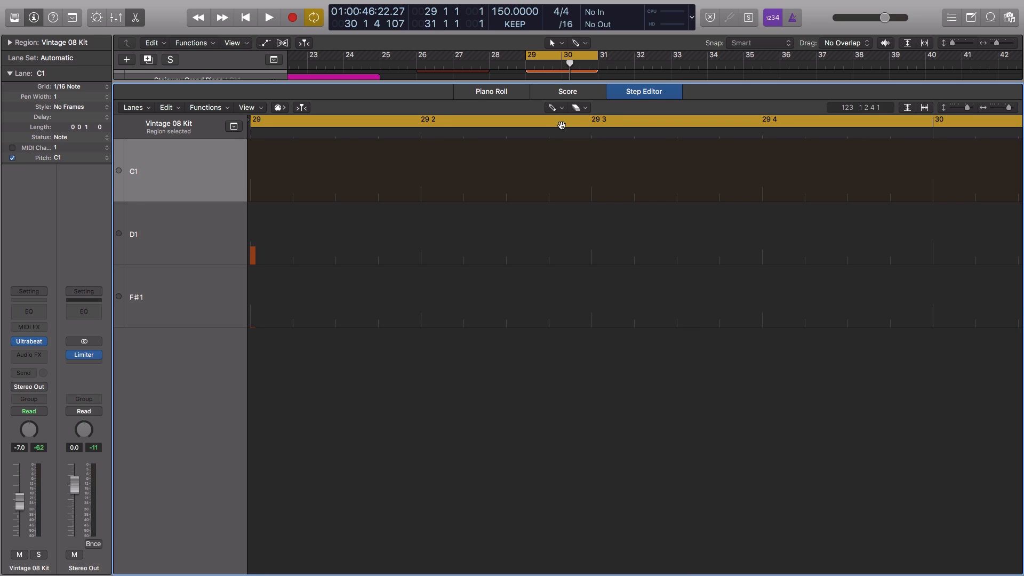
- Keep the Pencil as the main tool and the Eraser as the secondary tool, and draw a C1 step at the start of bar 29
{"action": "left_click", "coordinate": [556, 109]}
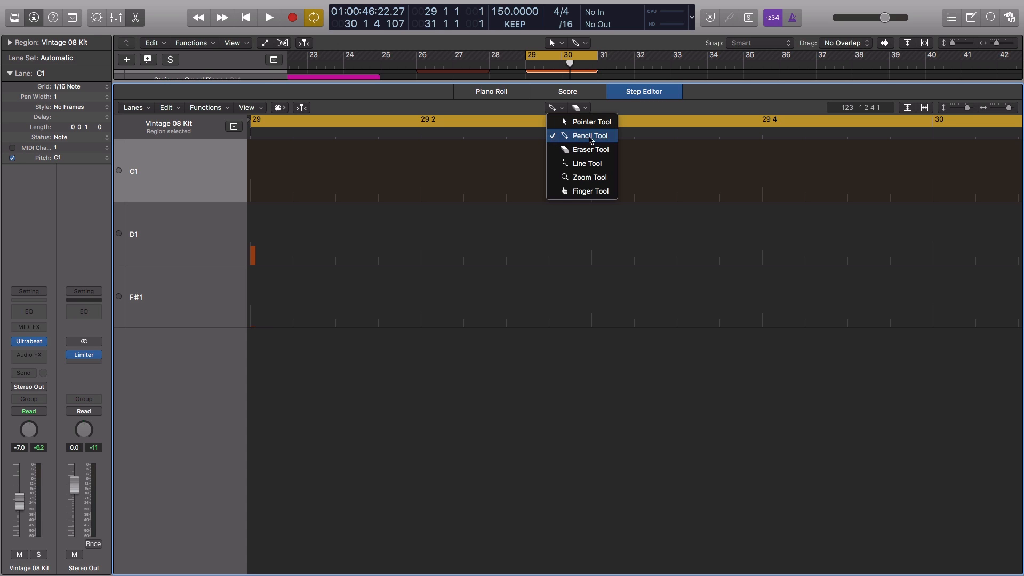
{"action": "left_click", "coordinate": [588, 109]}
{"action": "left_click", "coordinate": [585, 108]}
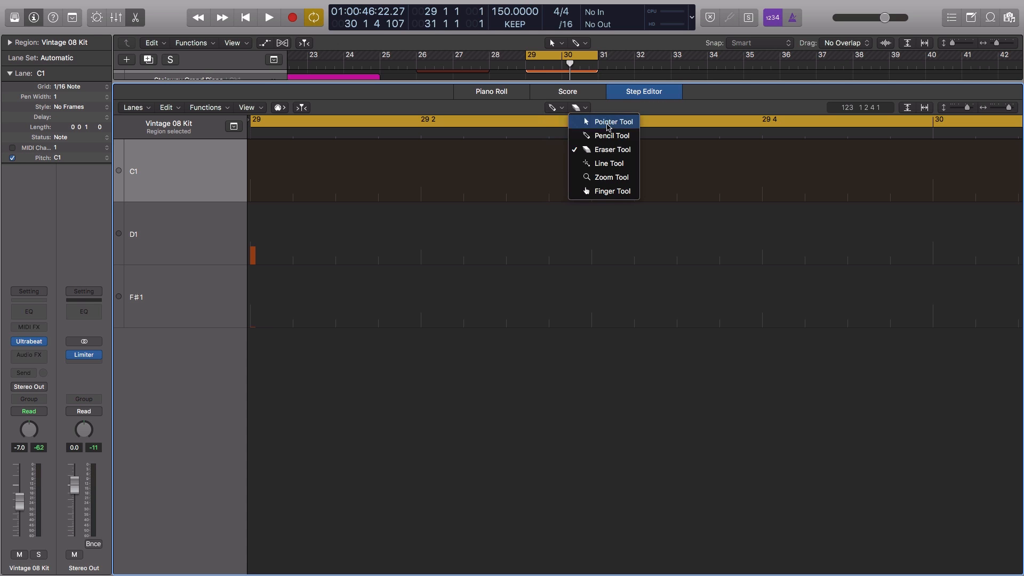
{"action": "left_click", "coordinate": [603, 151]}
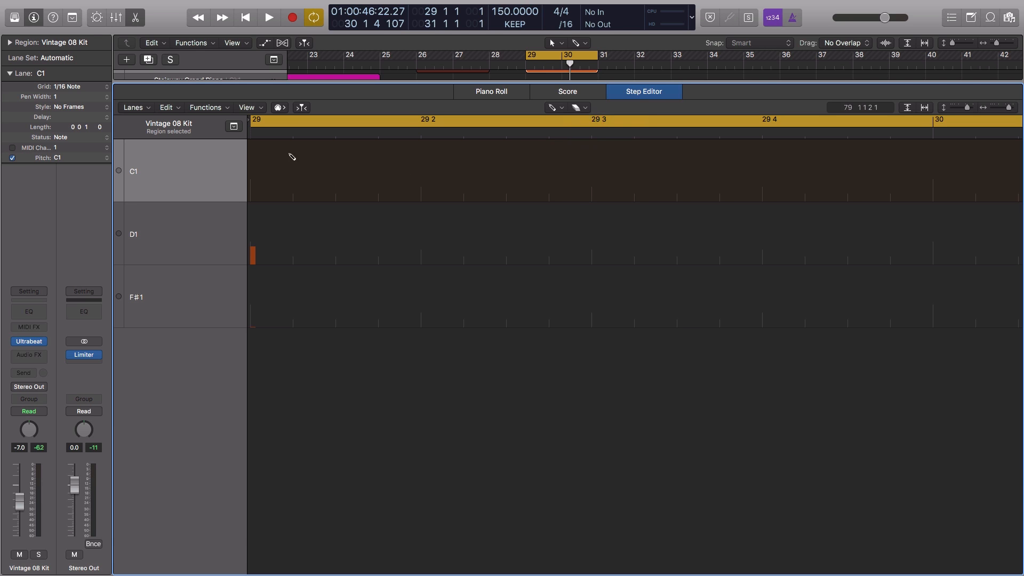
{"action": "mouse_move", "coordinate": [256, 149]}
{"action": "left_mouse_down"}
{"action": "mouse_move", "coordinate": [745, 146]}
{"action": "mouse_move", "coordinate": [882, 173]}
{"action": "mouse_move", "coordinate": [423, 151]}
{"action": "mouse_move", "coordinate": [288, 162]}
{"action": "left_mouse_up"}
{"action": "left_click", "coordinate": [268, 153]}
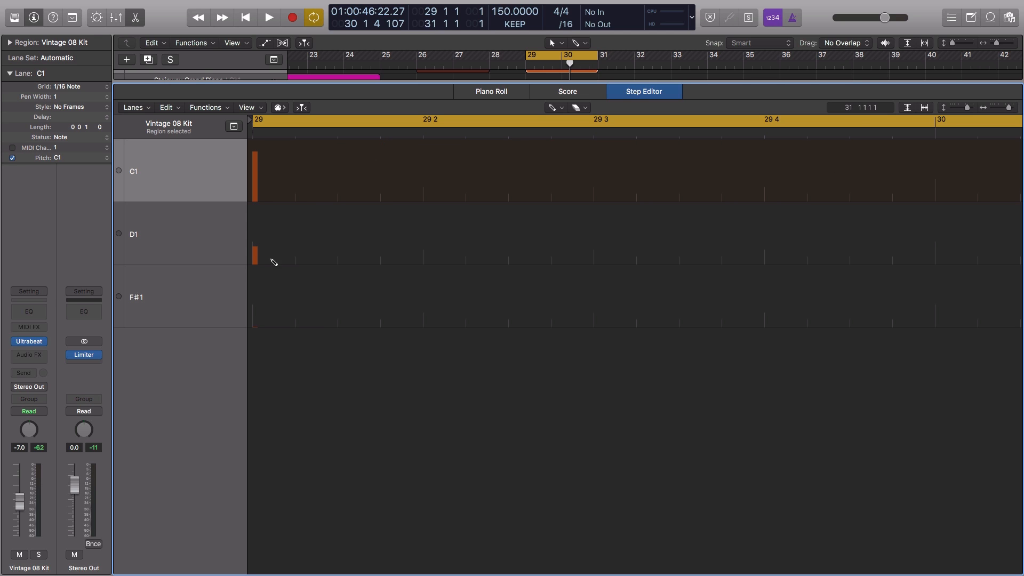
- Draw three F#1 steps from 29 1 2 to 29 1 4 and play the pattern
{"action": "left_click", "coordinate": [270, 286]}
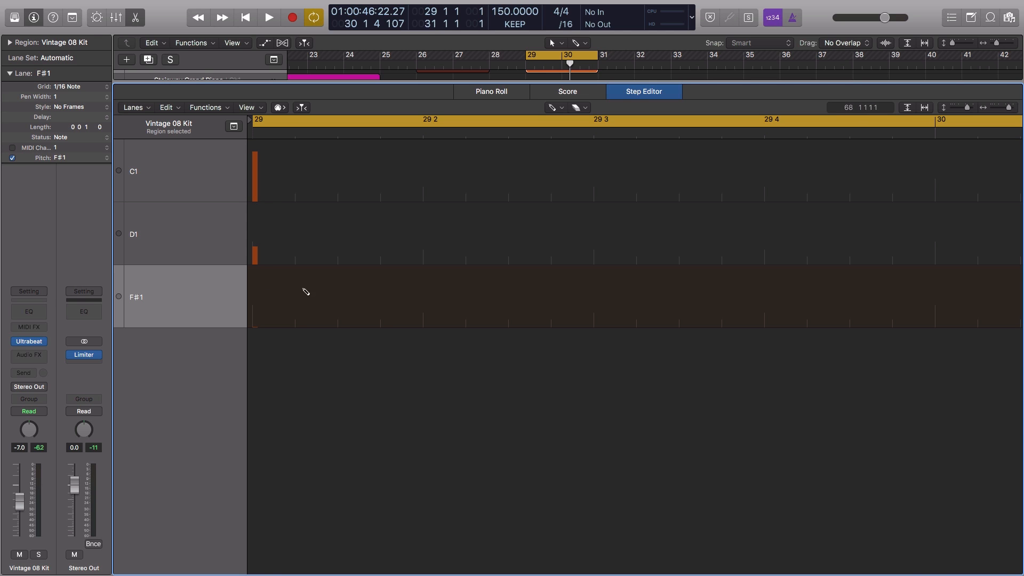
{"action": "left_click_drag", "start_coordinate": [305, 292], "coordinate": [384, 293]}
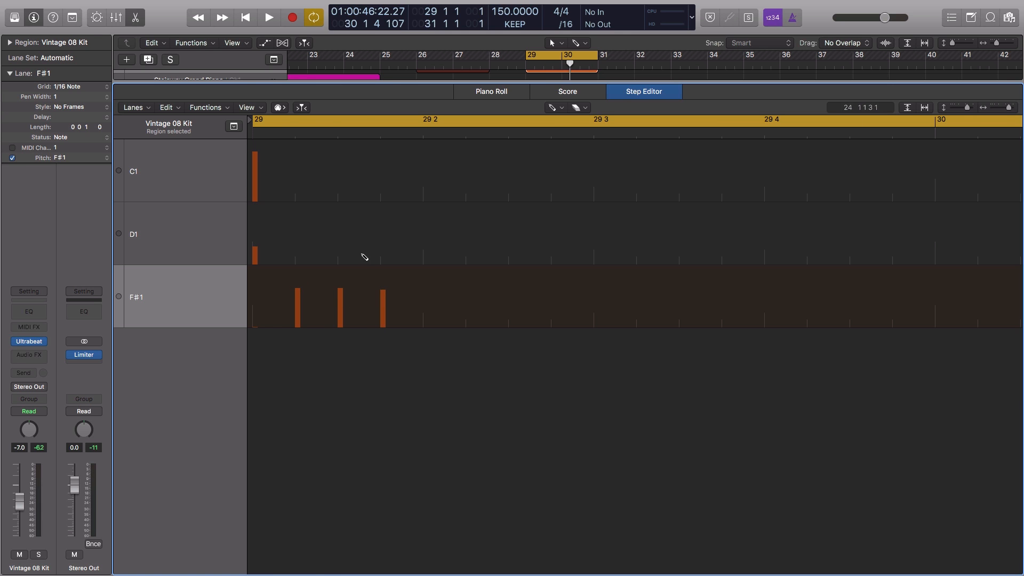
{"action": "key", "text": "space"}
- Move the F#1 lane above the C1 and D1 lanes and play the pattern
{"action": "left_click", "coordinate": [184, 312]}
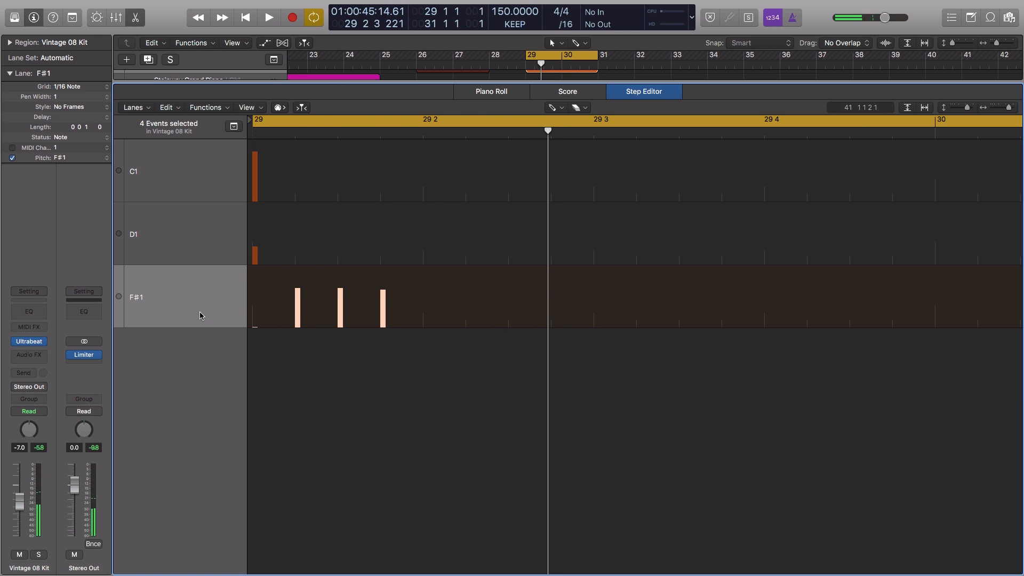
{"action": "mouse_move", "coordinate": [197, 255]}
{"action": "left_mouse_down"}
{"action": "mouse_move", "coordinate": [199, 229]}
{"action": "mouse_move", "coordinate": [193, 236]}
{"action": "left_mouse_up"}
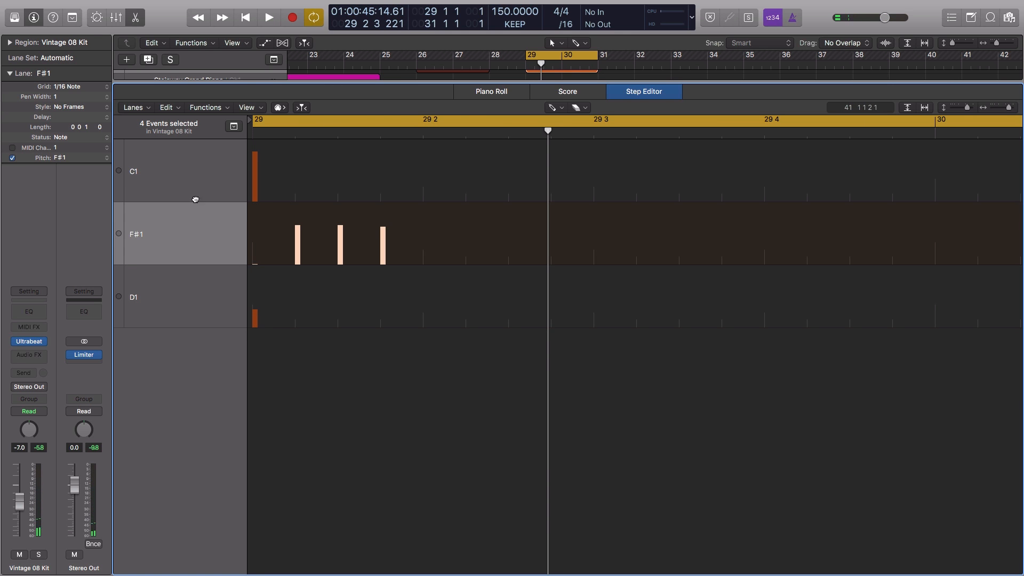
{"action": "left_click_drag", "start_coordinate": [195, 200], "coordinate": [200, 172]}
{"action": "key", "text": "space"}
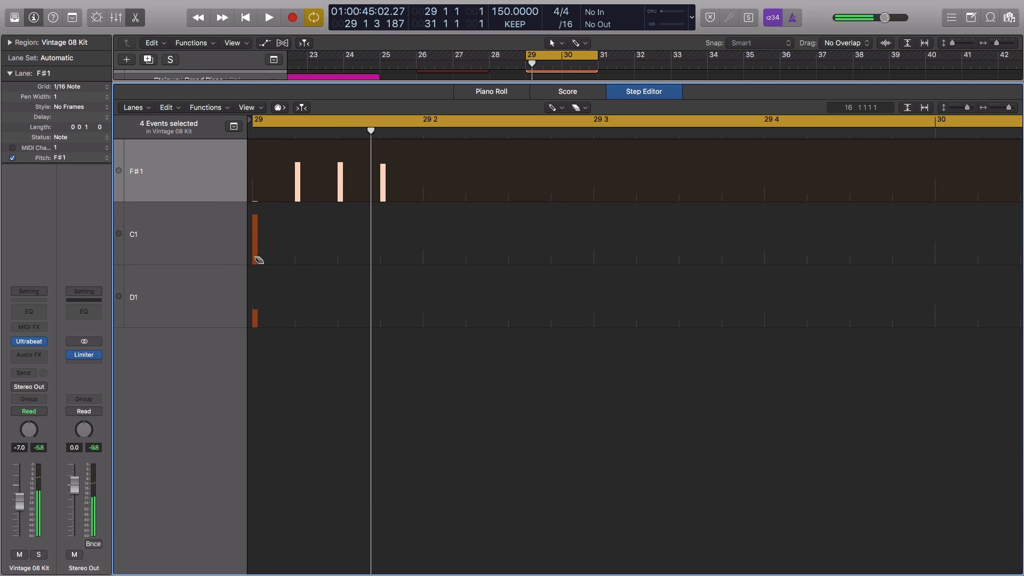
- Replace the C1 step at the start of bar 29 with one at 29 1 3, and move the C1 lane below D1
{"action": "left_click", "coordinate": [258, 260]}
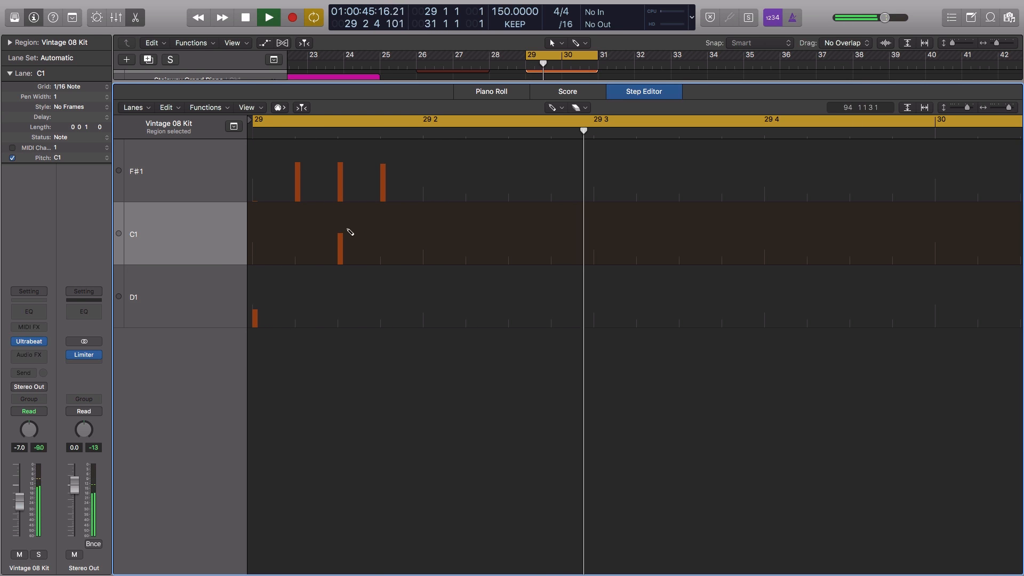
{"action": "left_click_drag", "start_coordinate": [192, 245], "coordinate": [186, 335]}
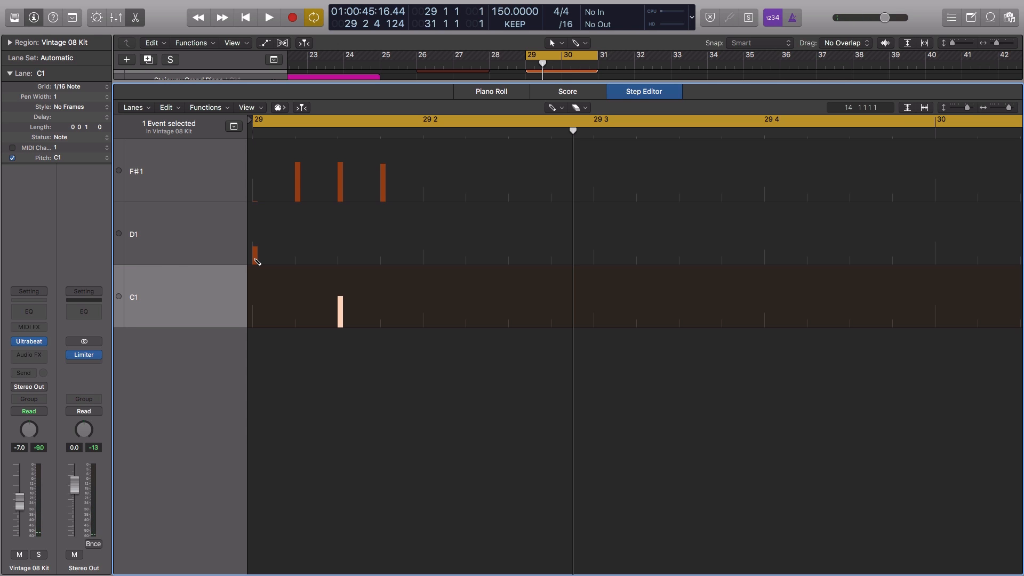
- Erase the D1 step at the start of bar 29 and fill the F#1 lane with 1/16-note steps through bars 29 and 30
{"action": "left_click", "coordinate": [257, 261]}
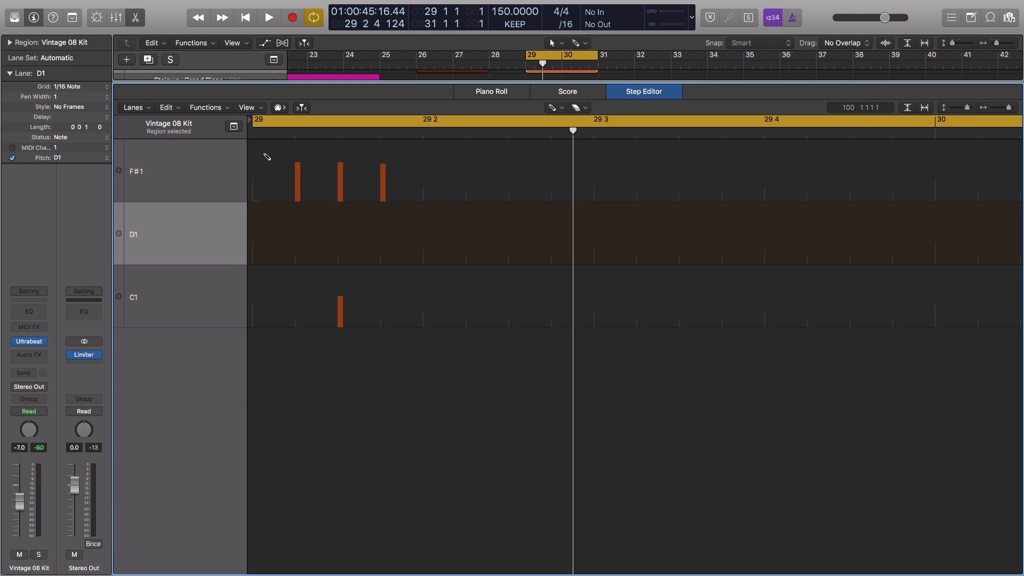
{"action": "left_click", "coordinate": [193, 180]}
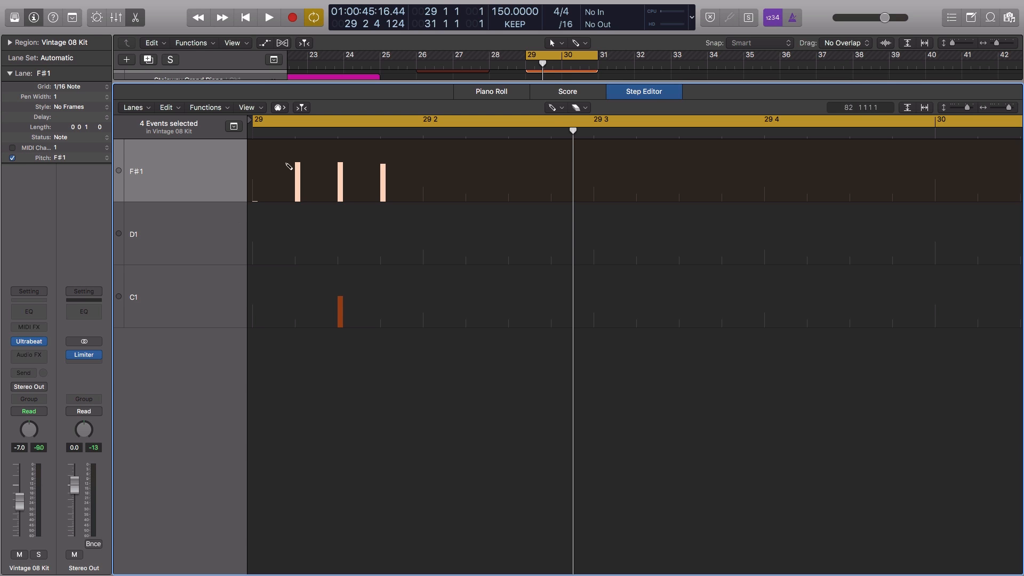
{"action": "left_click_drag", "start_coordinate": [263, 150], "coordinate": [400, 149]}
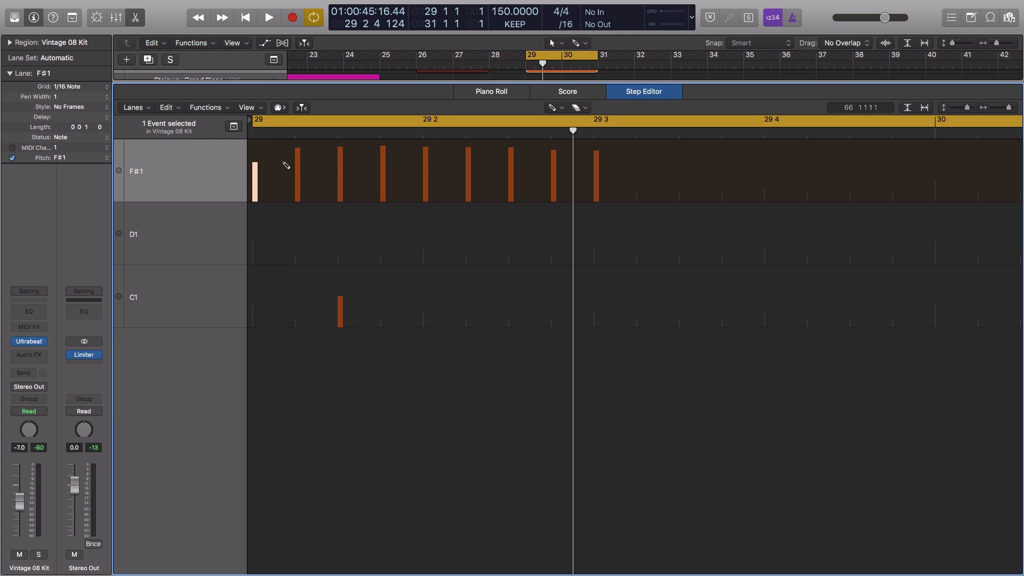
{"action": "left_click_drag", "start_coordinate": [619, 153], "coordinate": [1014, 139]}
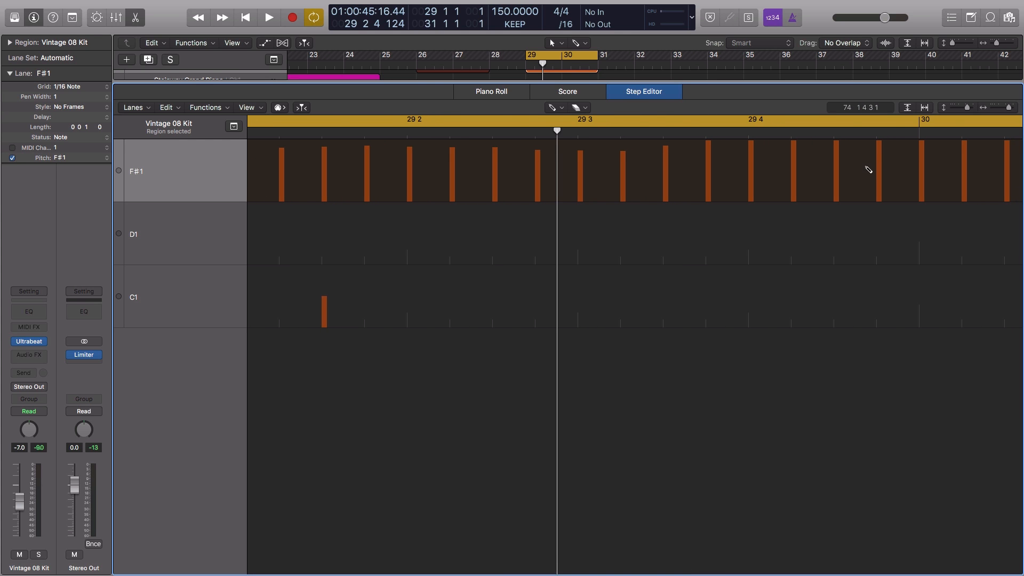
{"action": "key", "text": "super+Left"}
{"action": "key", "text": "super+Left"}
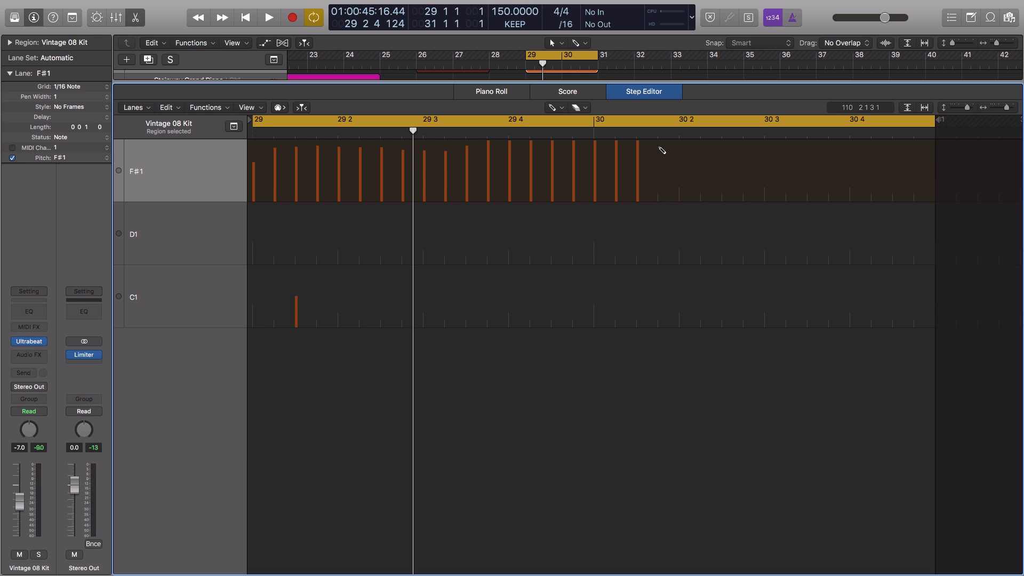
{"action": "left_click_drag", "start_coordinate": [662, 151], "coordinate": [907, 154]}
- During playback, replace the C1 step at 29 1 3 with steps at 29 1 and 29 2 3, and draw a D1 step at 29 3
{"action": "key", "text": "space"}
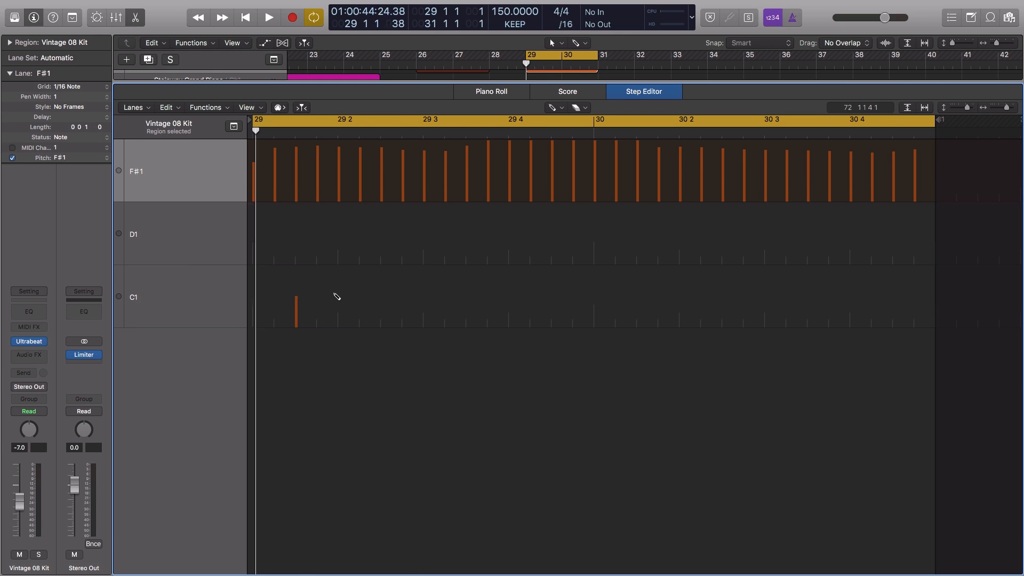
{"action": "left_click", "coordinate": [298, 323]}
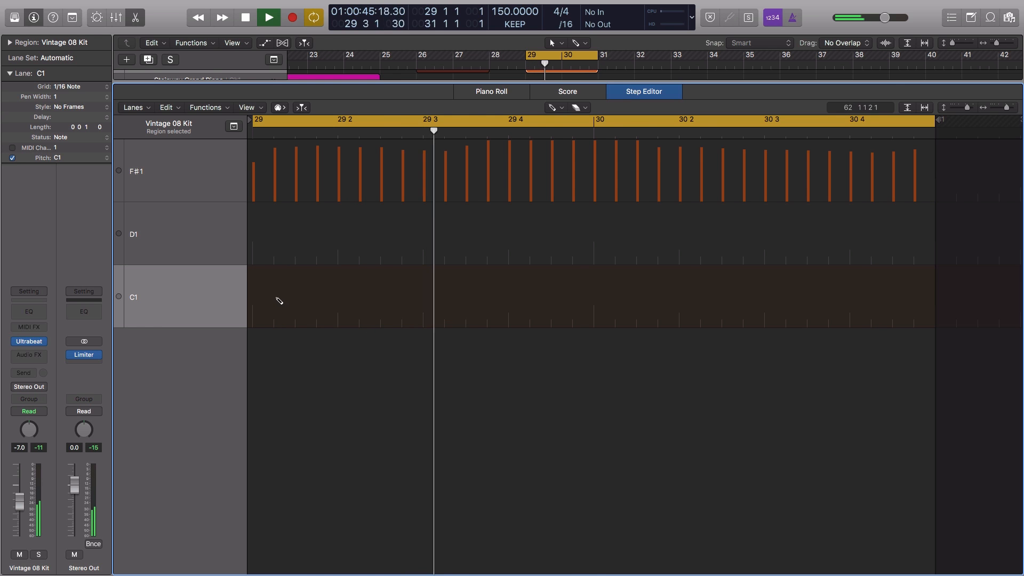
{"action": "left_click", "coordinate": [265, 285]}
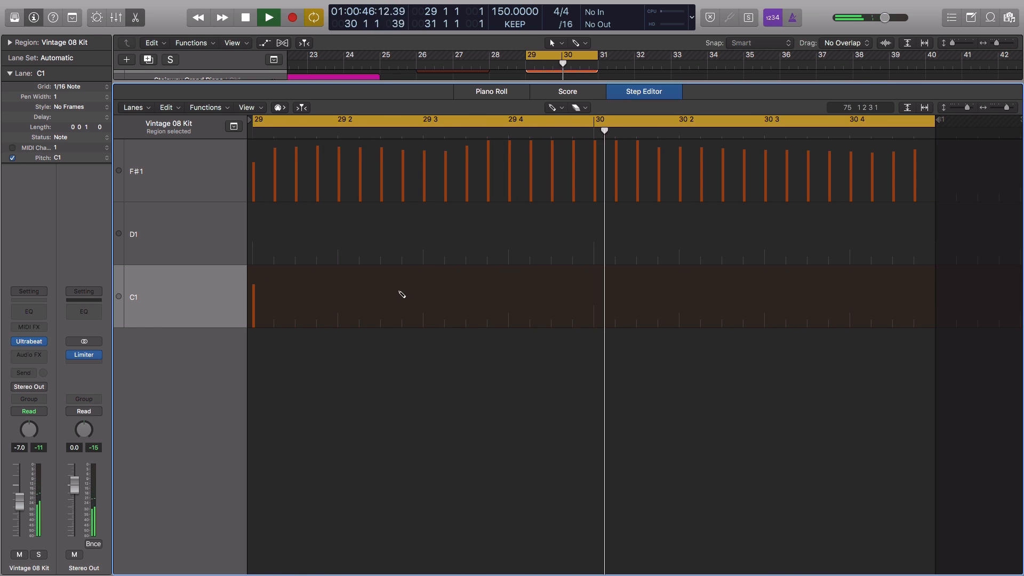
{"action": "left_click", "coordinate": [381, 292]}
{"action": "left_click", "coordinate": [424, 220]}
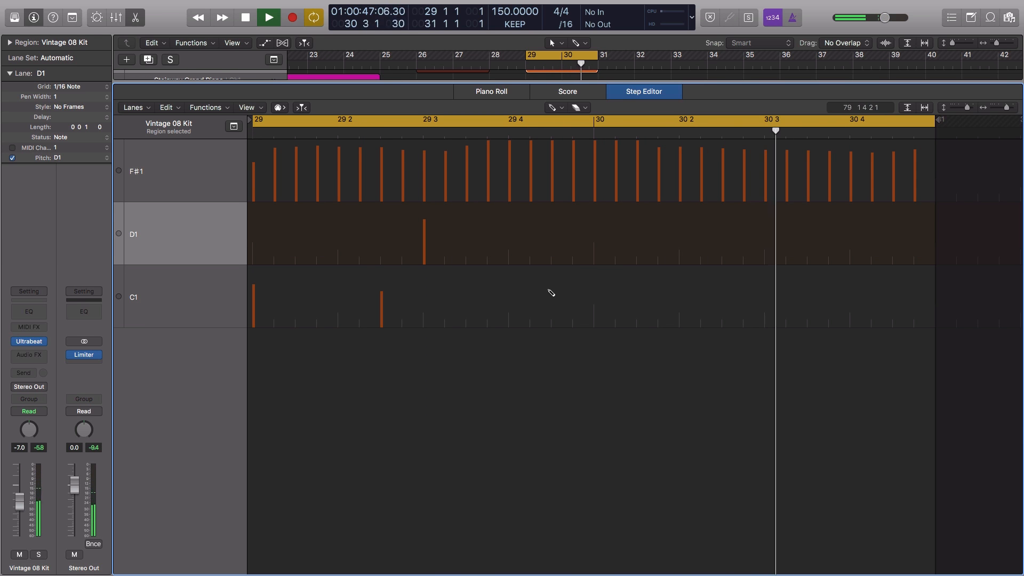
- Set the C1 lane's grid to 1/4 Triplet (1/6) and draw C1 steps on the last two triplet positions of bar 29
{"action": "left_click", "coordinate": [213, 293]}
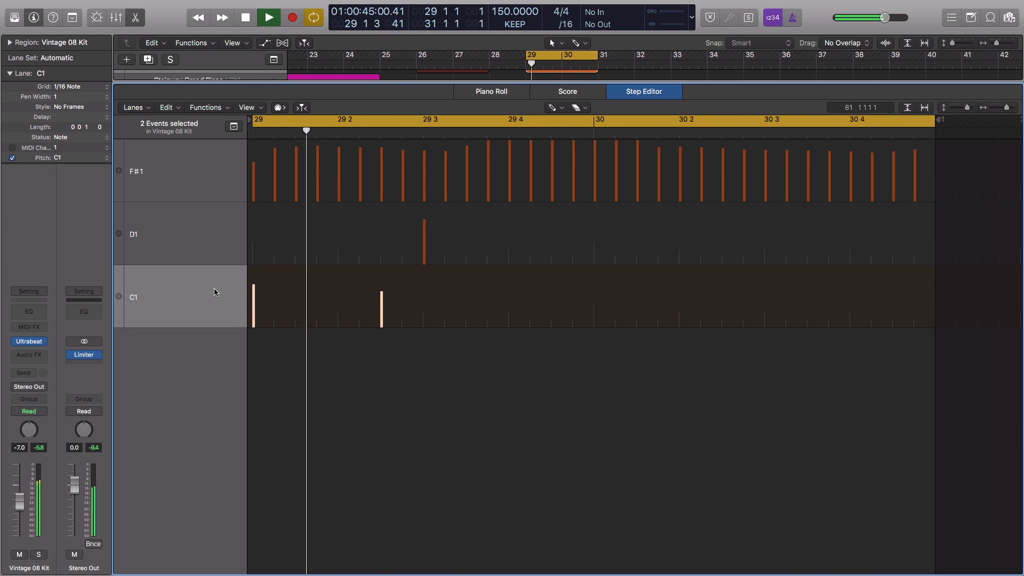
{"action": "left_click", "coordinate": [66, 87]}
{"action": "left_click", "coordinate": [77, 126]}
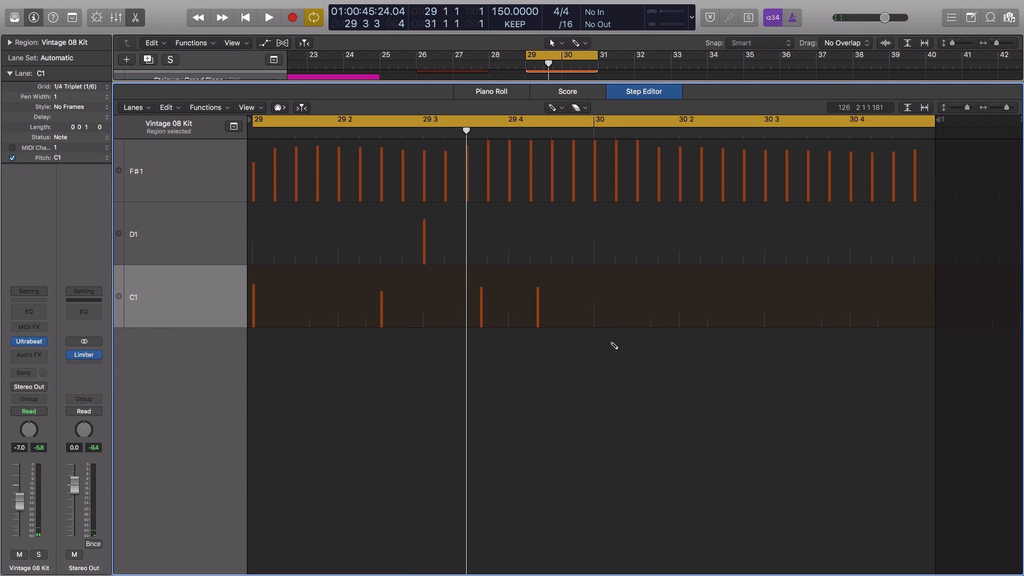
- Play the pattern and draw a D1 step at the start of bar 30
{"action": "key", "text": "space"}
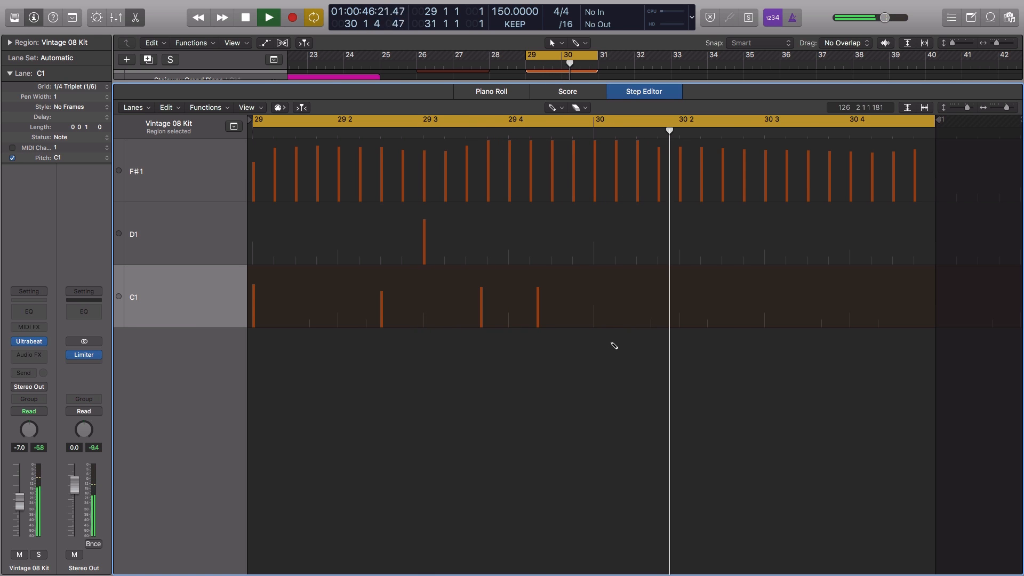
{"action": "left_click", "coordinate": [603, 229]}
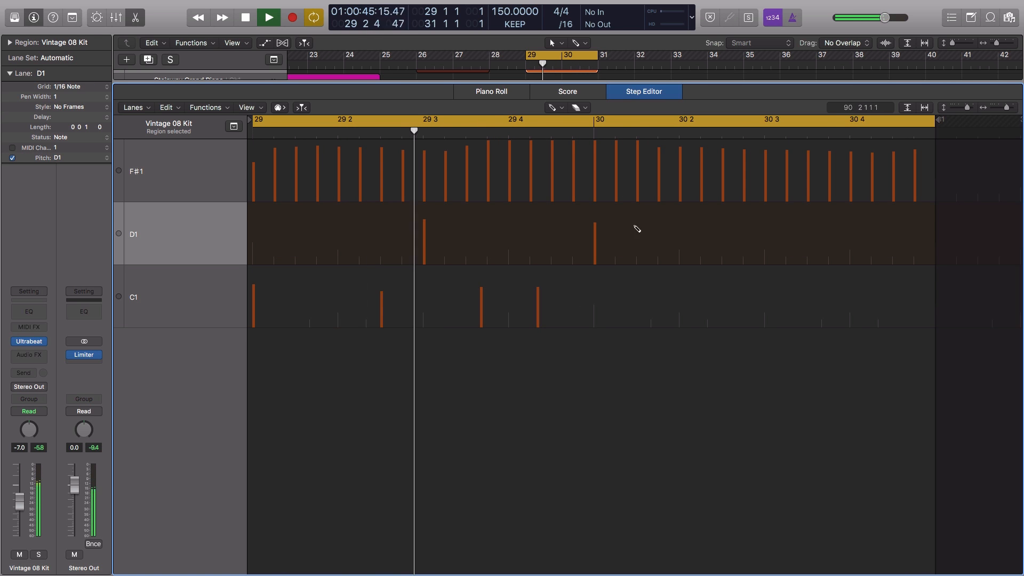
- Set the D1 lane's grid to 1/32 Note, add a D1 step one 1/32 after the start of bar 30, and play the pattern
{"action": "key", "text": "space"}
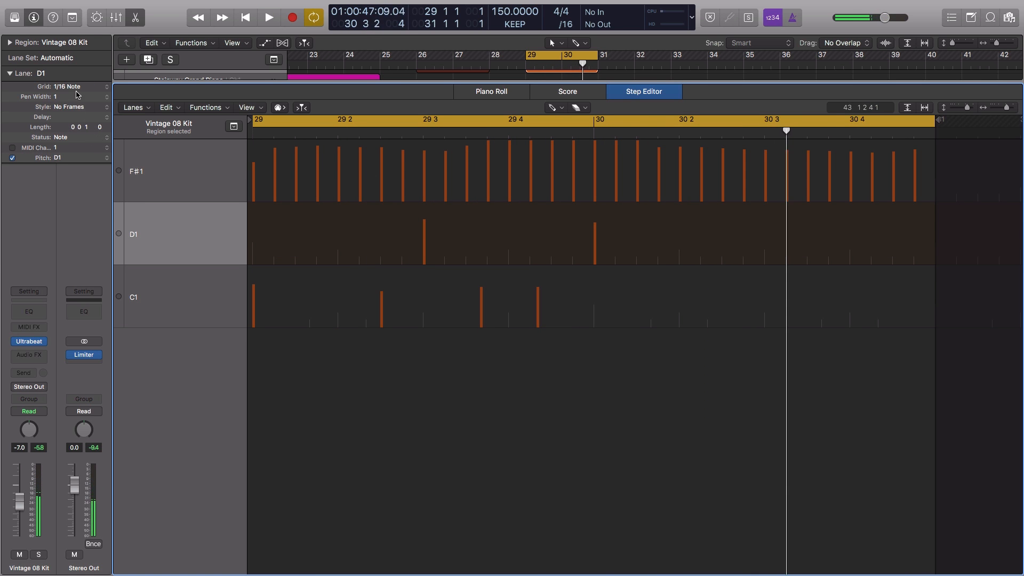
{"action": "left_click", "coordinate": [78, 90]}
{"action": "left_click", "coordinate": [606, 261]}
{"action": "key", "text": "space"}
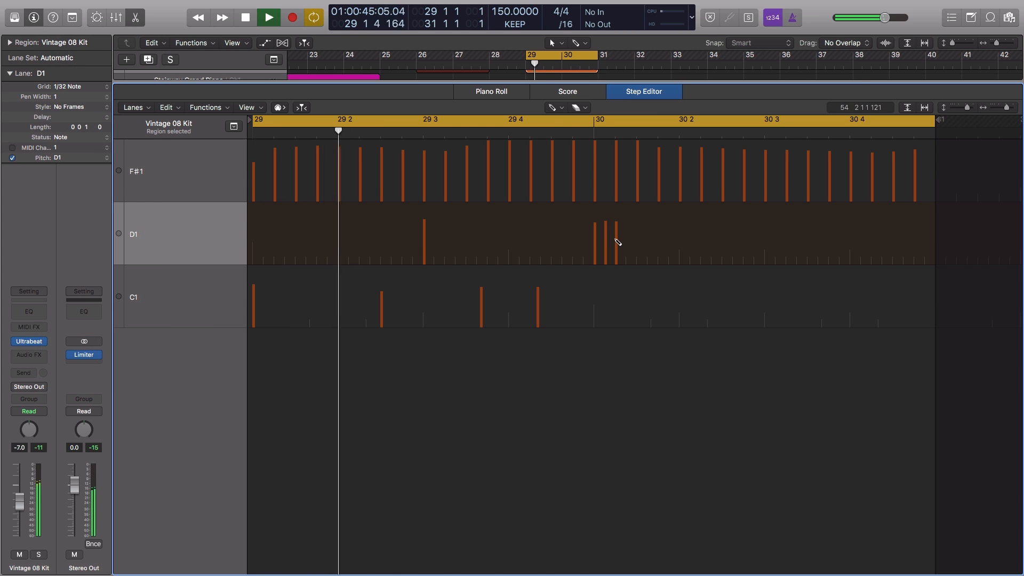
{"action": "left_click", "coordinate": [606, 241], "text": "super"}
{"action": "key", "text": "space"}
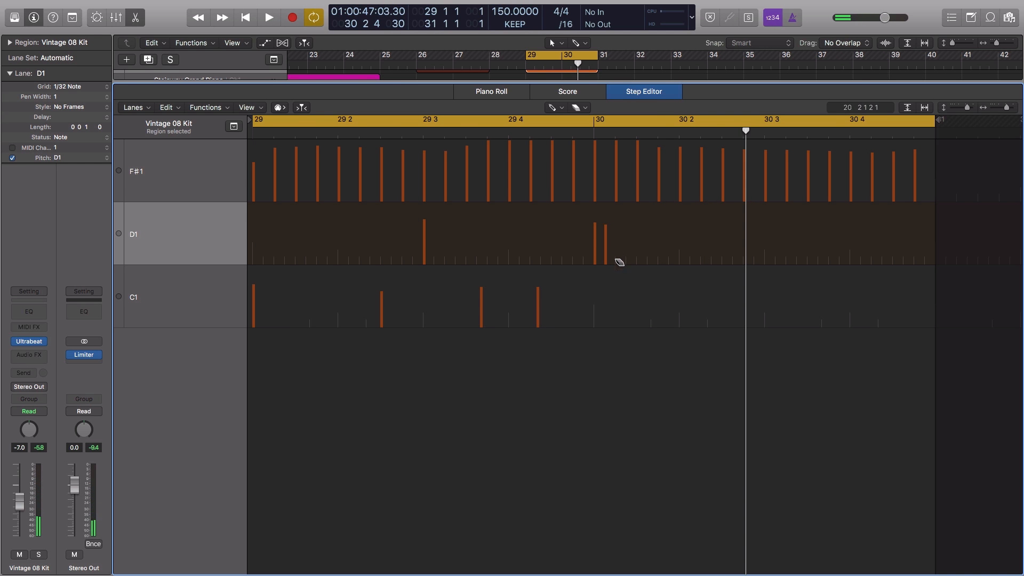
{"action": "key", "text": "space"}
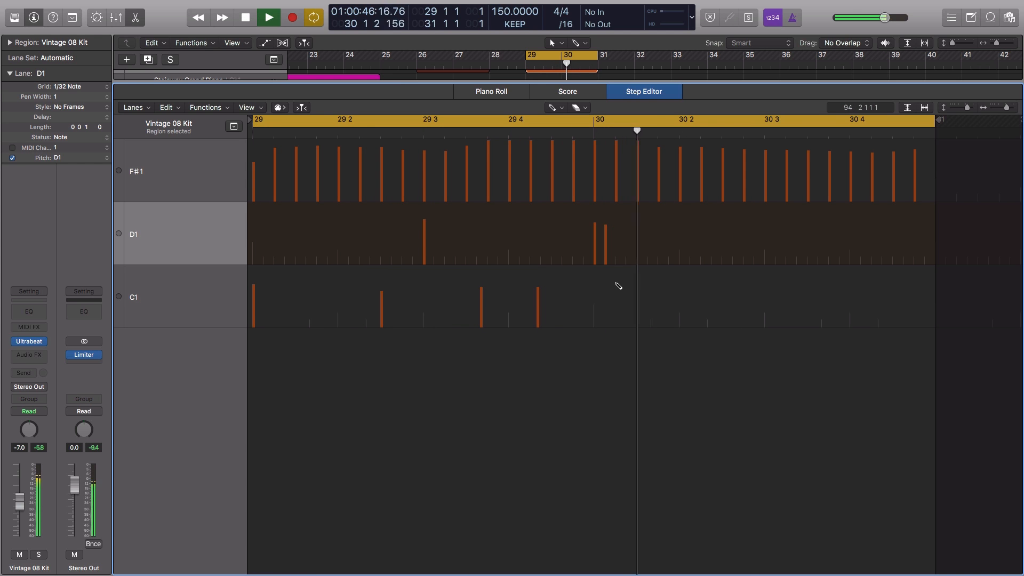
{"action": "key", "text": "space"}
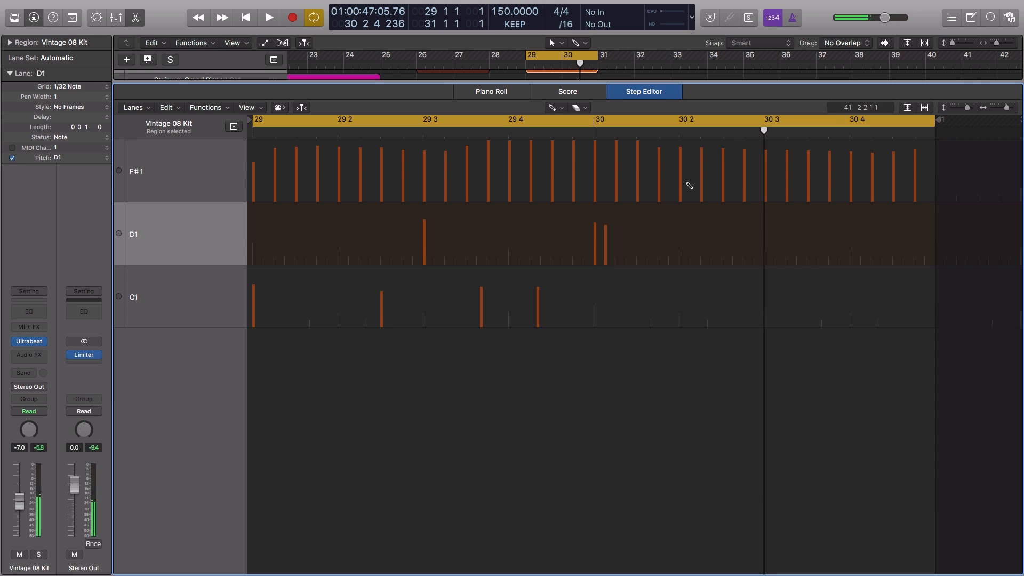
- Set the F#1 lane's grid to 1/64 Note and draw hi-hat rolls from 30 2 to 30 2 3 and throughout beat 30 4
{"action": "left_click", "coordinate": [141, 172]}
{"action": "left_click", "coordinate": [71, 87]}
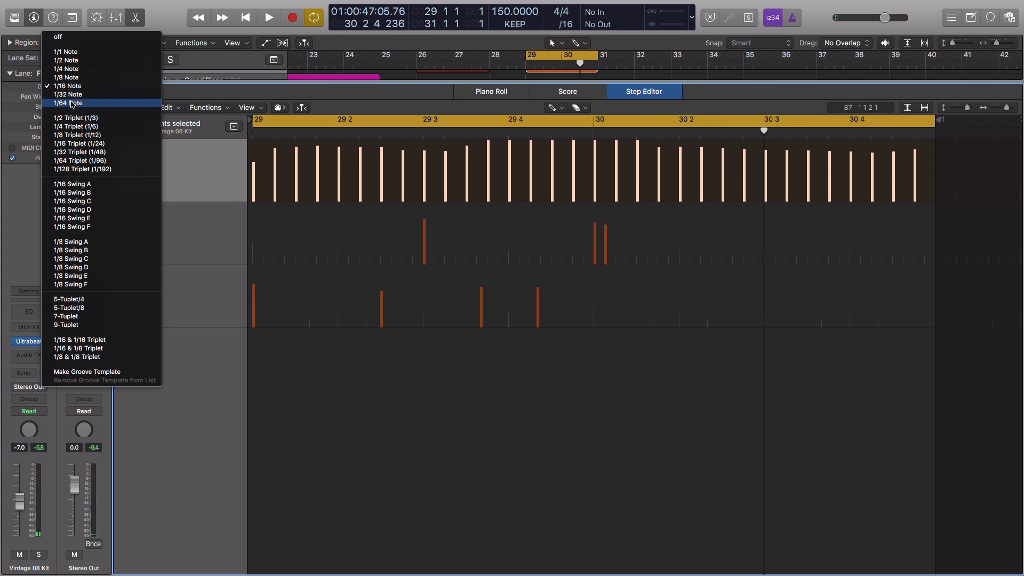
{"action": "key", "text": "Return"}
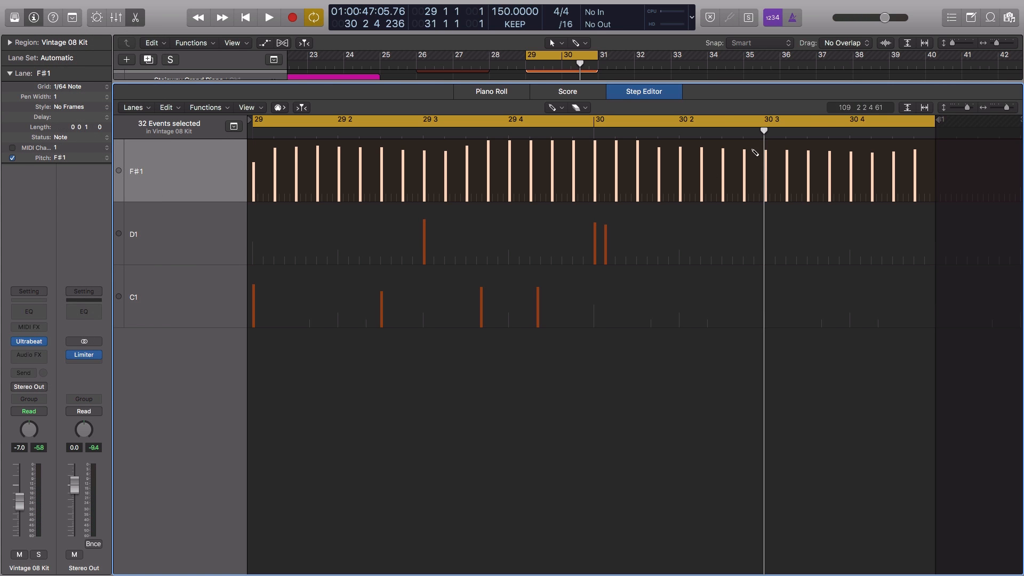
{"action": "left_click_drag", "start_coordinate": [688, 154], "coordinate": [714, 154]}
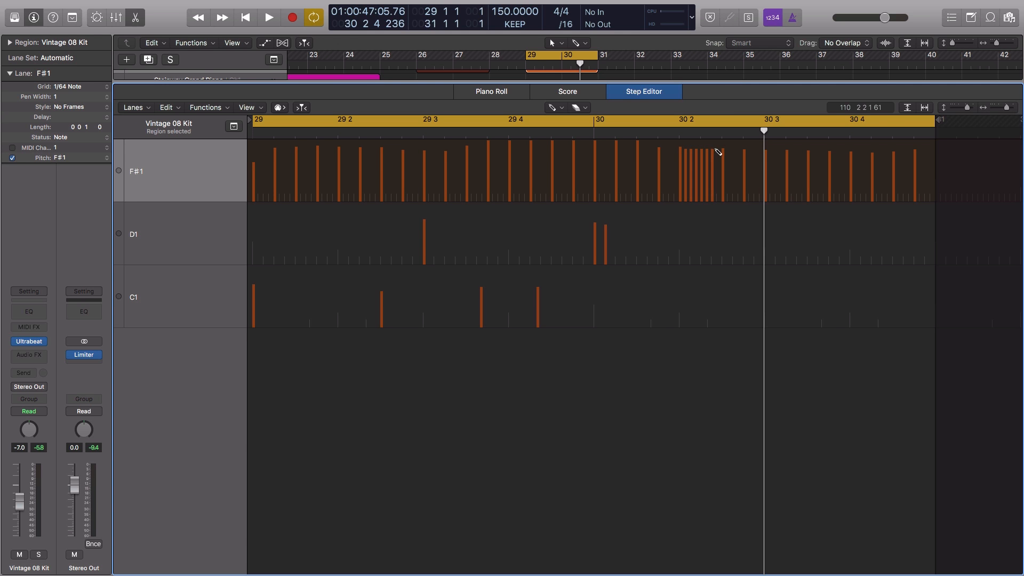
{"action": "key", "text": "space"}
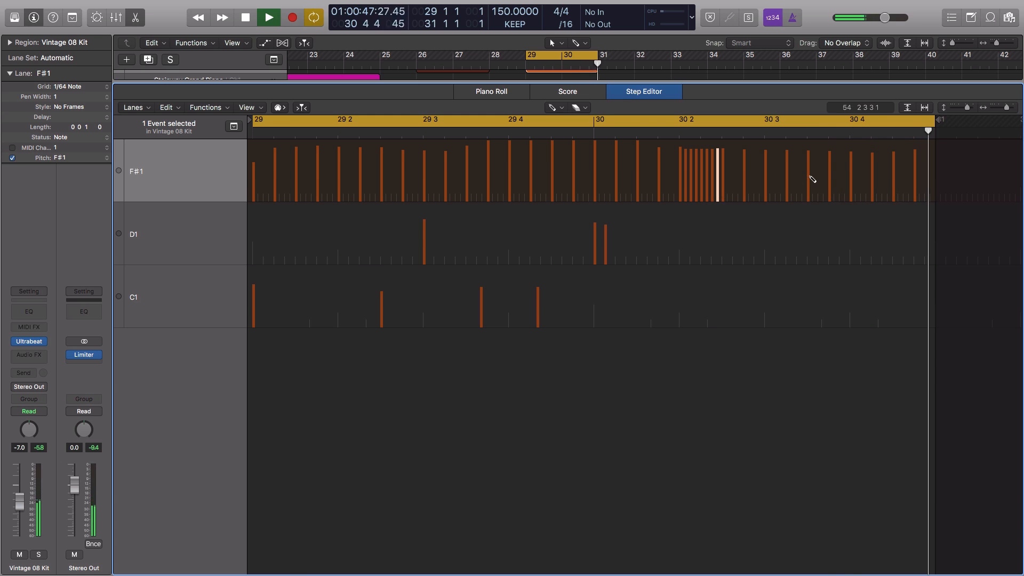
{"action": "left_click_drag", "start_coordinate": [853, 160], "coordinate": [917, 159]}
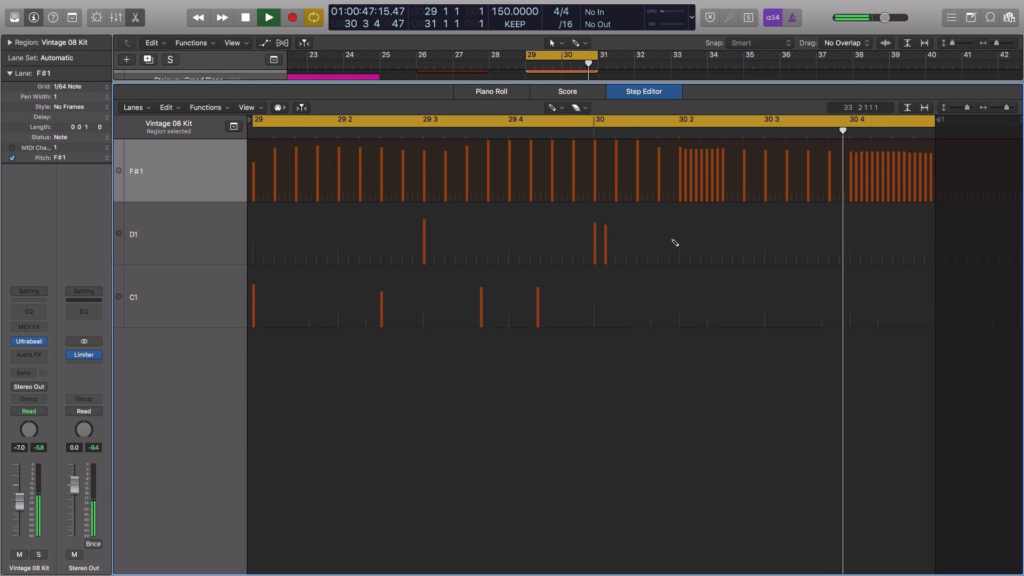
- Set the D1 lane's grid to 1/32 Triplet (1/48) and draw three consecutive D1 steps starting at 30 3
{"action": "left_click", "coordinate": [208, 243]}
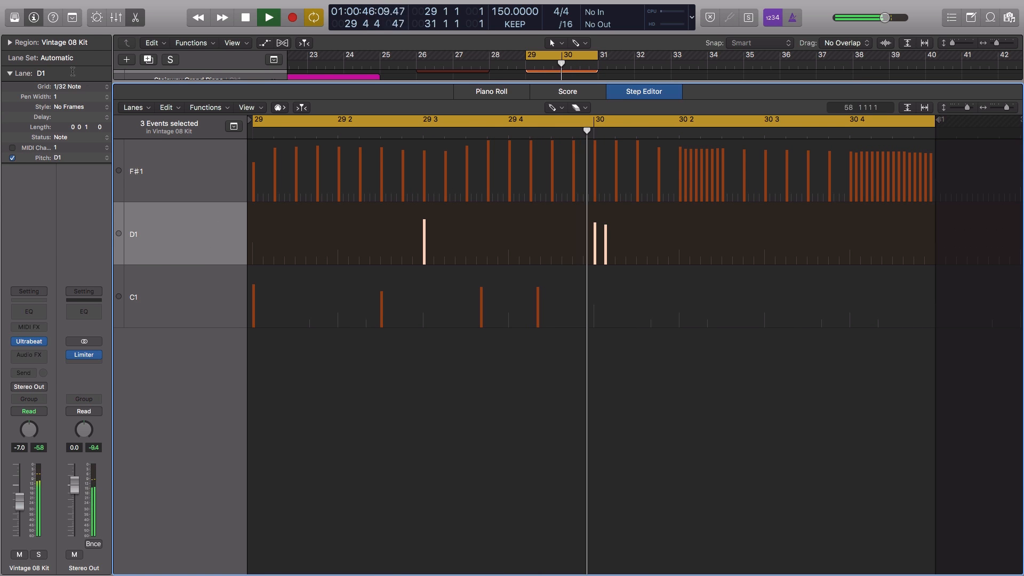
{"action": "left_click", "coordinate": [72, 87]}
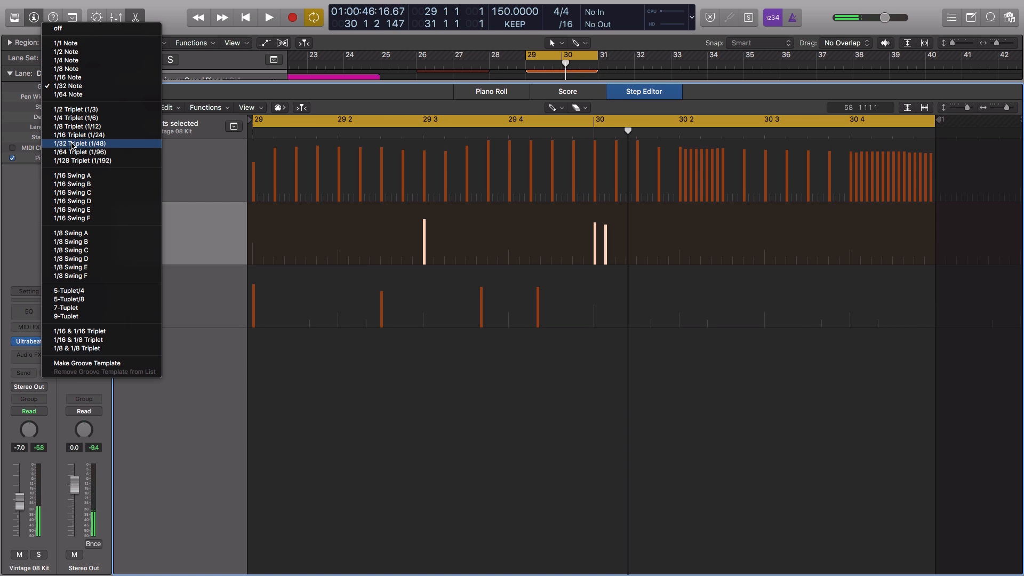
{"action": "key", "text": "Return"}
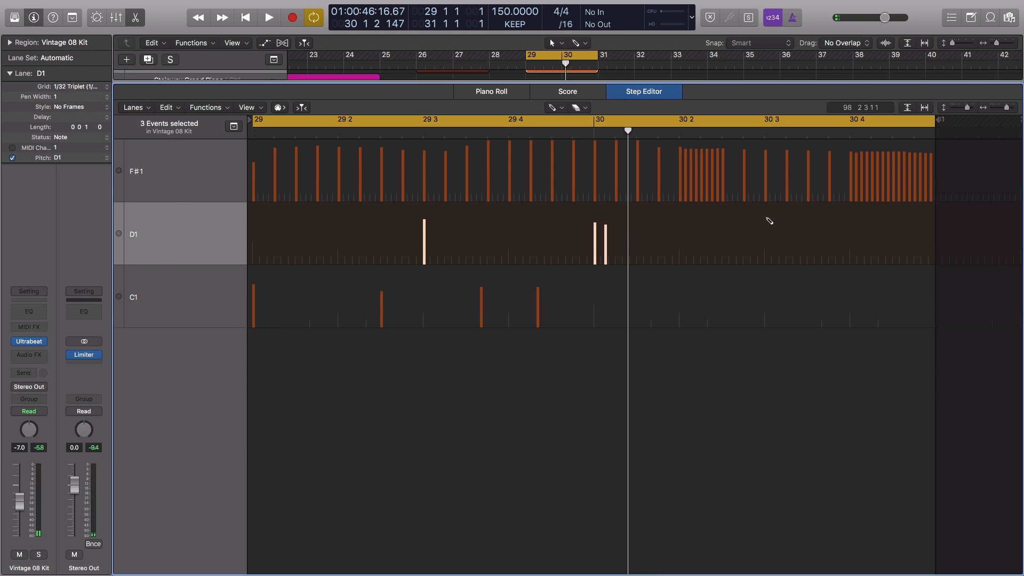
{"action": "left_click_drag", "start_coordinate": [769, 220], "coordinate": [784, 220]}
- Erase the F#1 steps in the first half of beat 30 3 and extend the D1 roll there to five steps during playback
{"action": "left_click", "coordinate": [789, 193]}
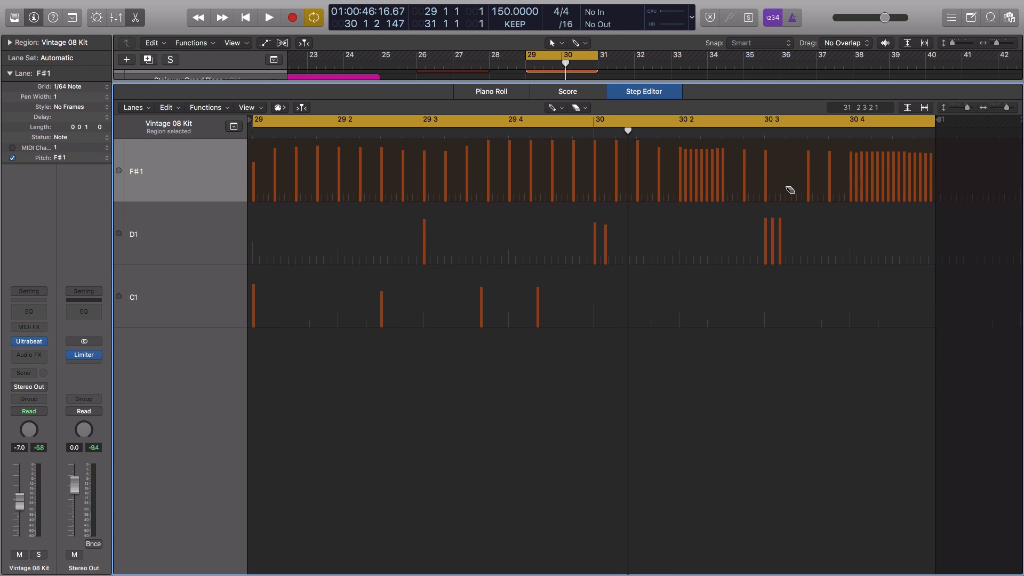
{"action": "key", "text": "space"}
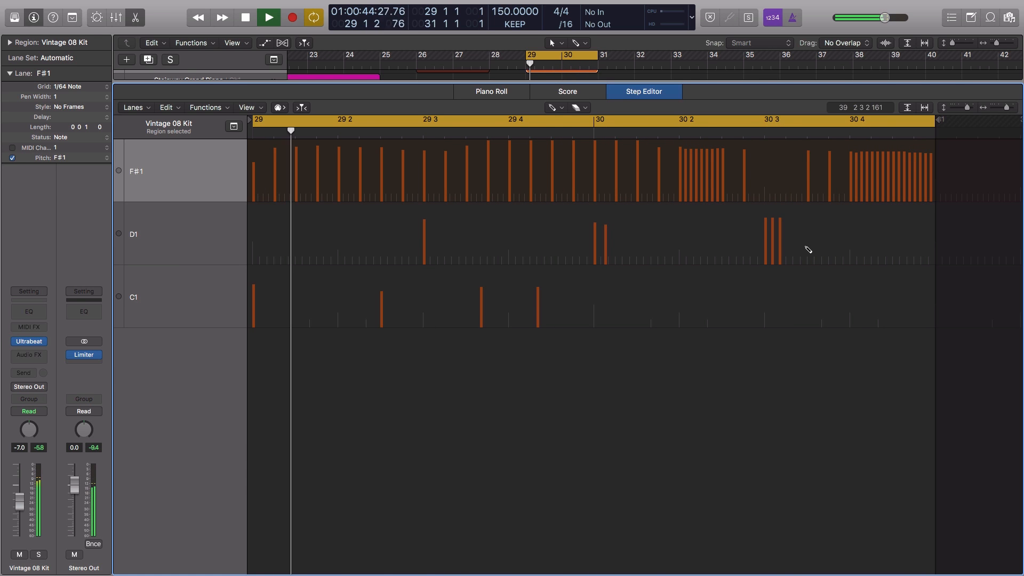
{"action": "left_click_drag", "start_coordinate": [789, 226], "coordinate": [800, 224]}
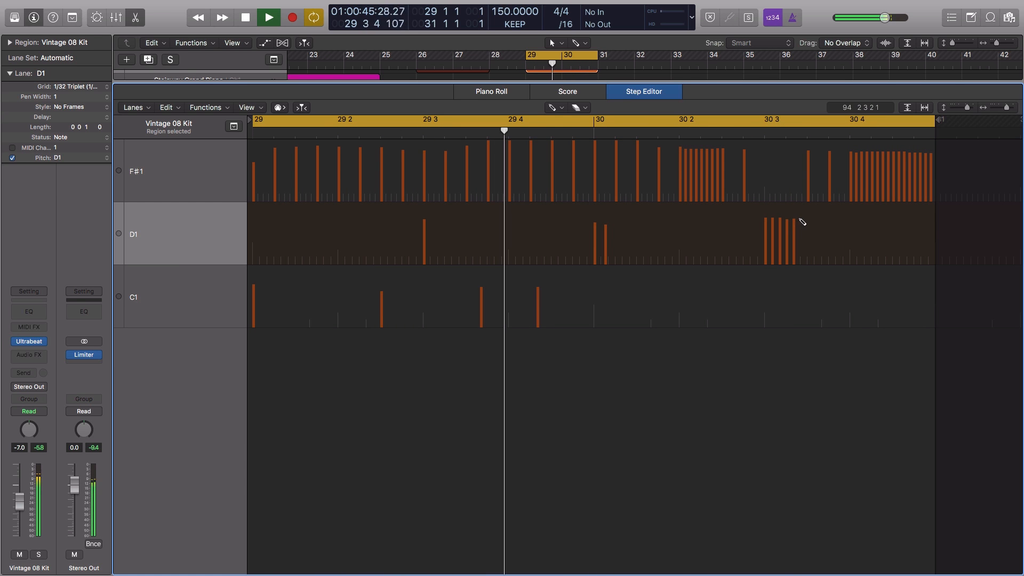
{"action": "left_click", "coordinate": [802, 263]}
- Set the C1 lane's grid to 1/8 Note and, during playback, draw C1 steps at 30 2, 30 2 3, 30 3 3 and 30 4 3
{"action": "left_click", "coordinate": [140, 297]}
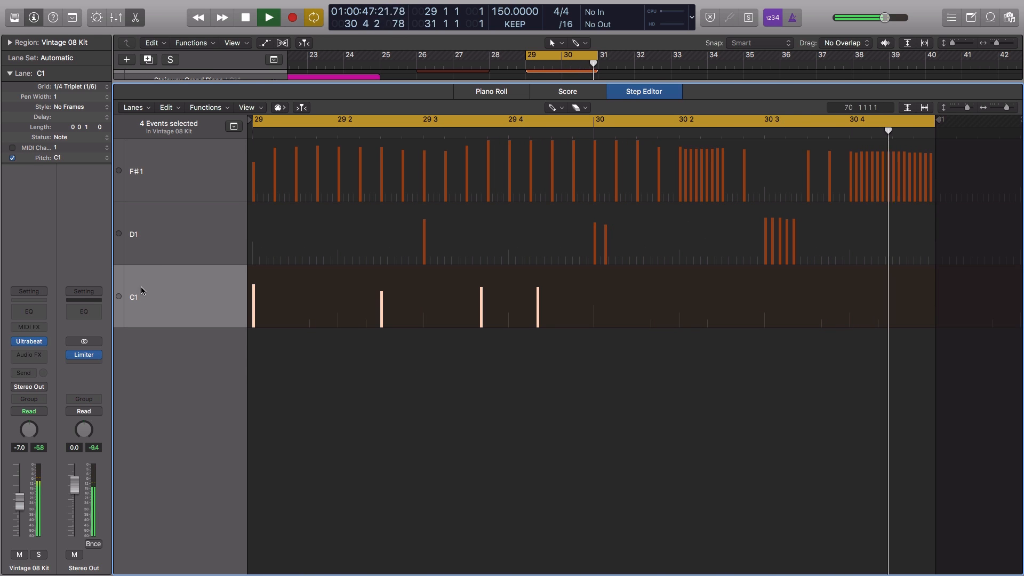
{"action": "left_click", "coordinate": [77, 86]}
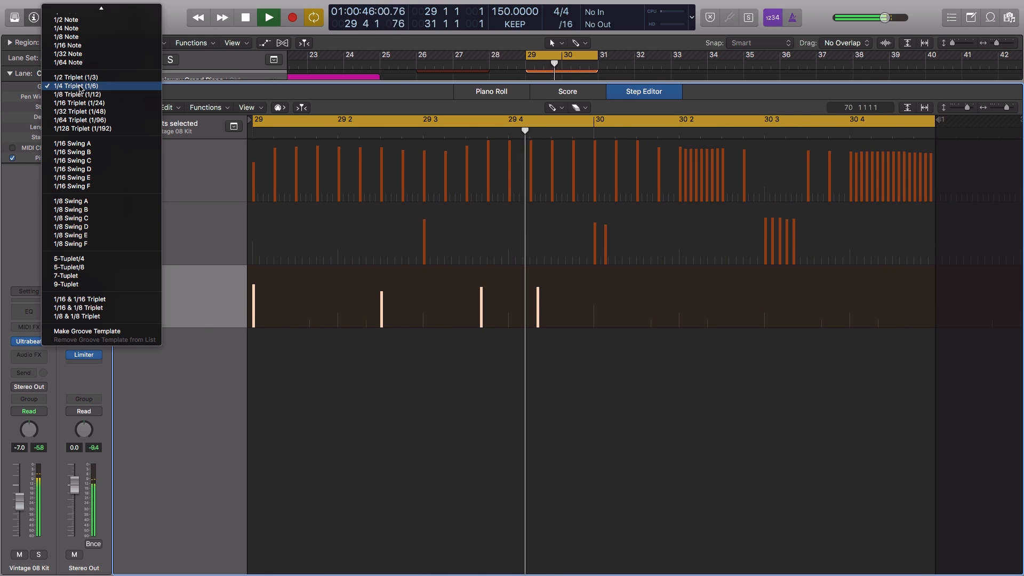
{"action": "left_click", "coordinate": [67, 36]}
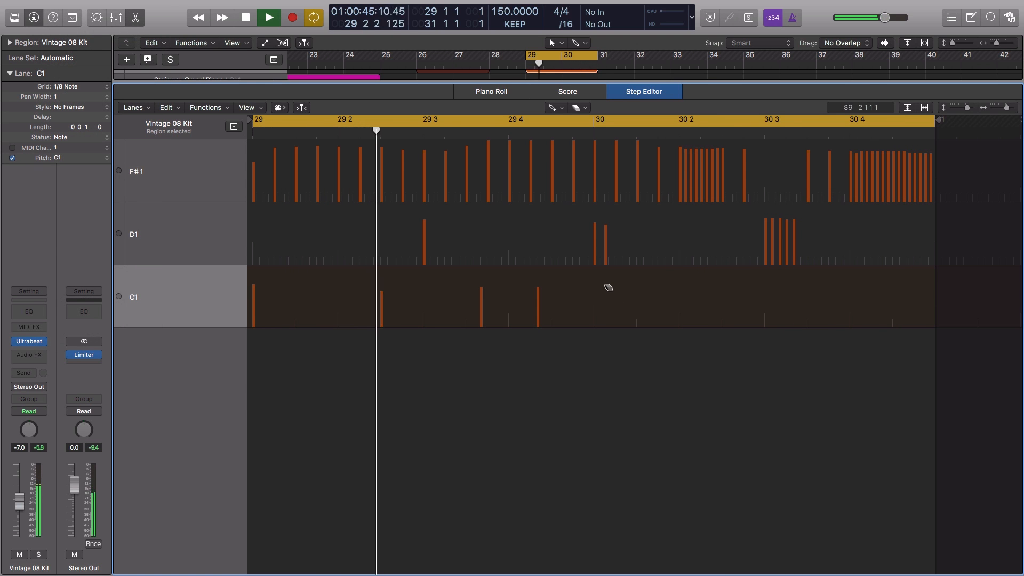
{"action": "left_click", "coordinate": [681, 292]}
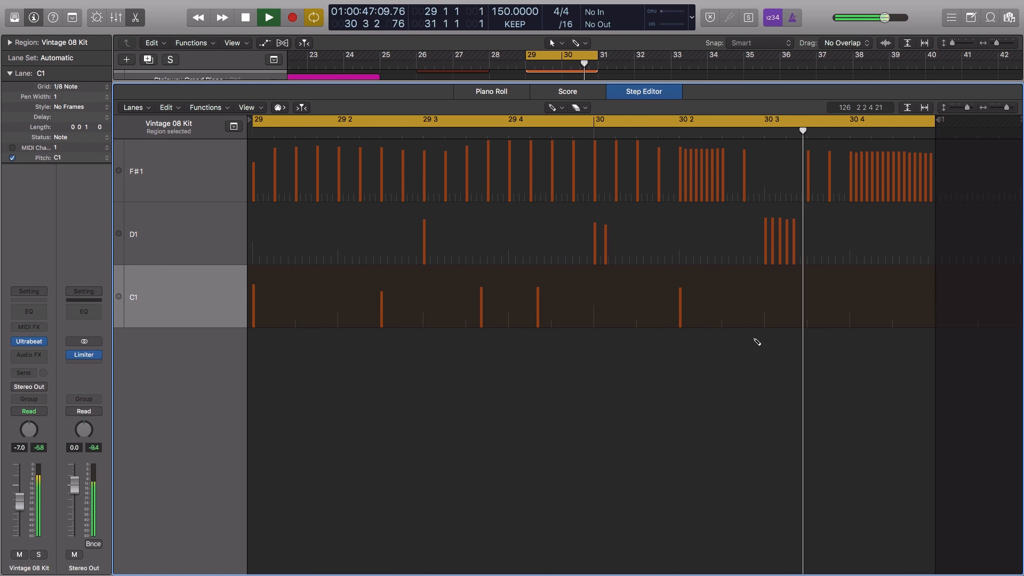
{"action": "left_click", "coordinate": [735, 312]}
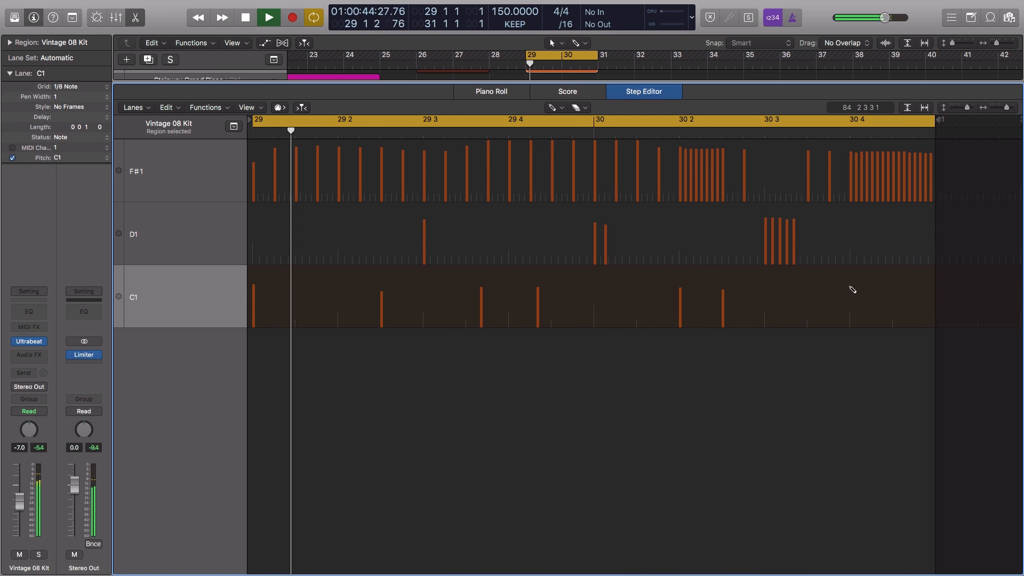
{"action": "left_click", "coordinate": [811, 288]}
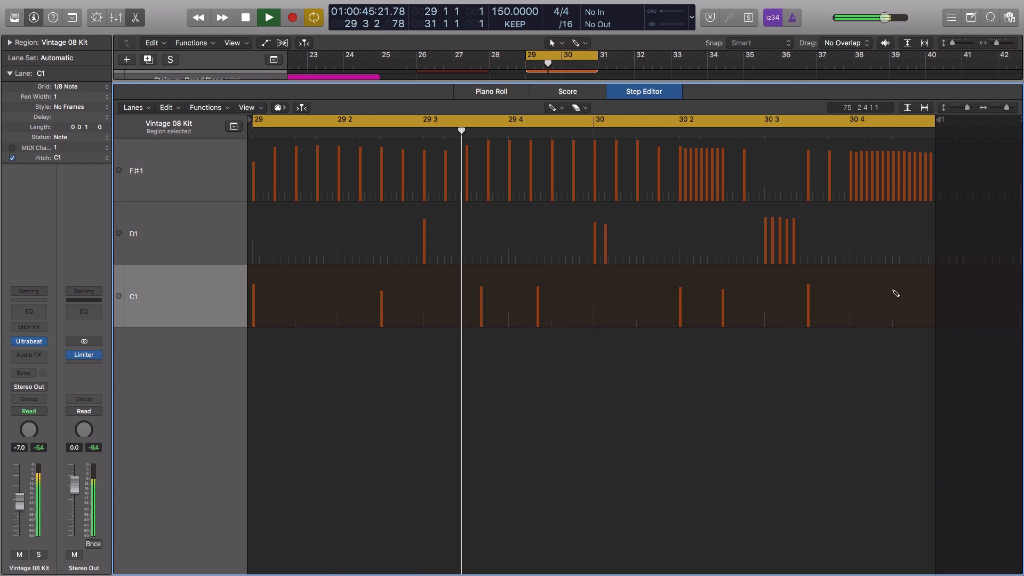
{"action": "left_click", "coordinate": [904, 282]}
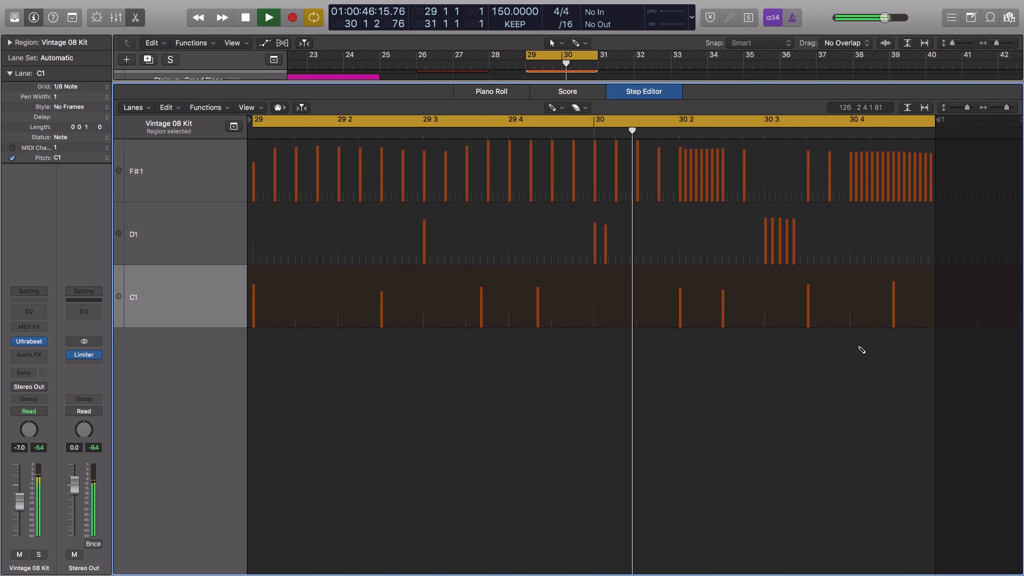
{"action": "key", "text": "space"}
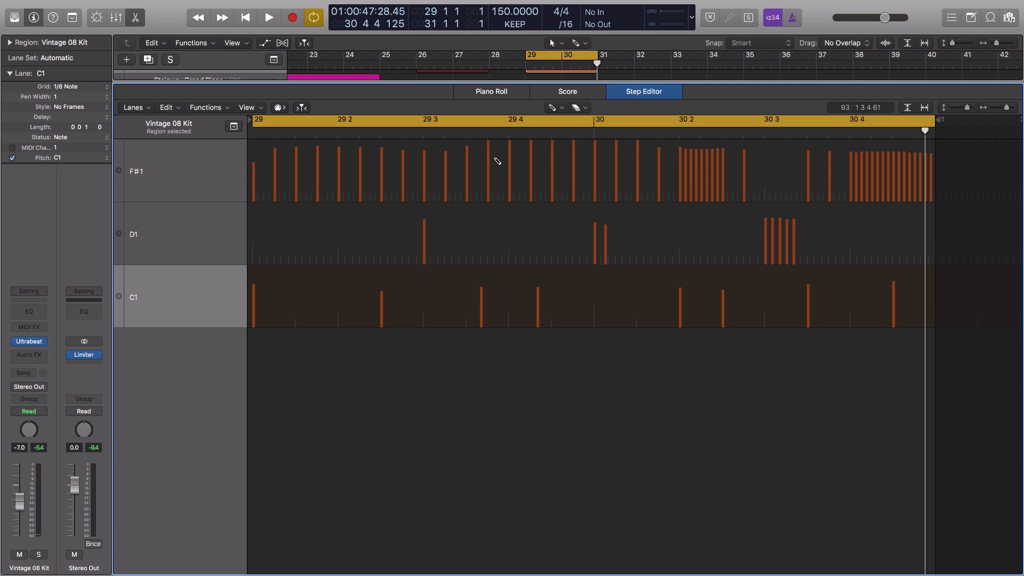
- Select all events in the F#1 lane, lower their velocities together by about half, and play the pattern
{"action": "left_click", "coordinate": [427, 165]}
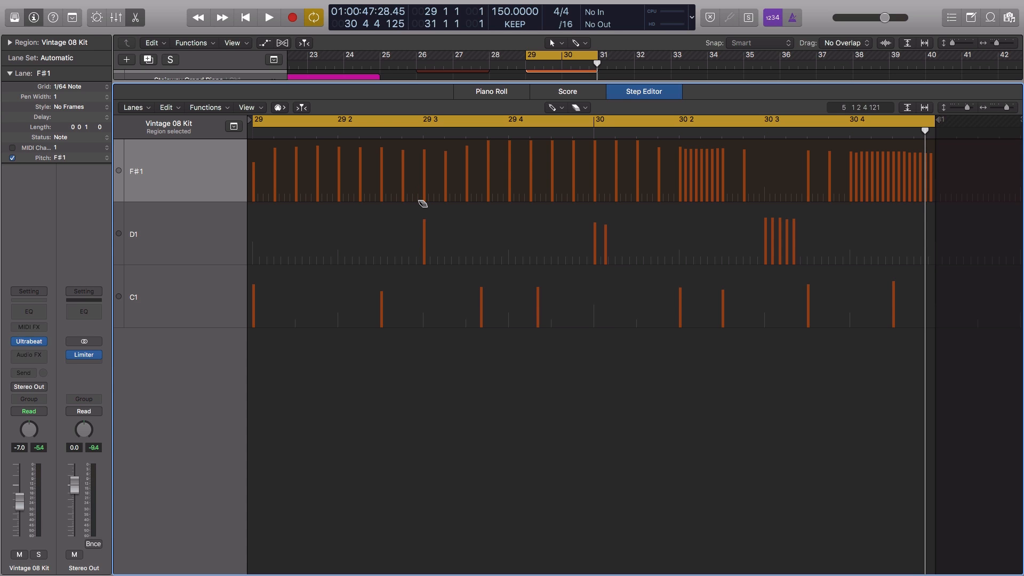
{"action": "left_click", "coordinate": [190, 181]}
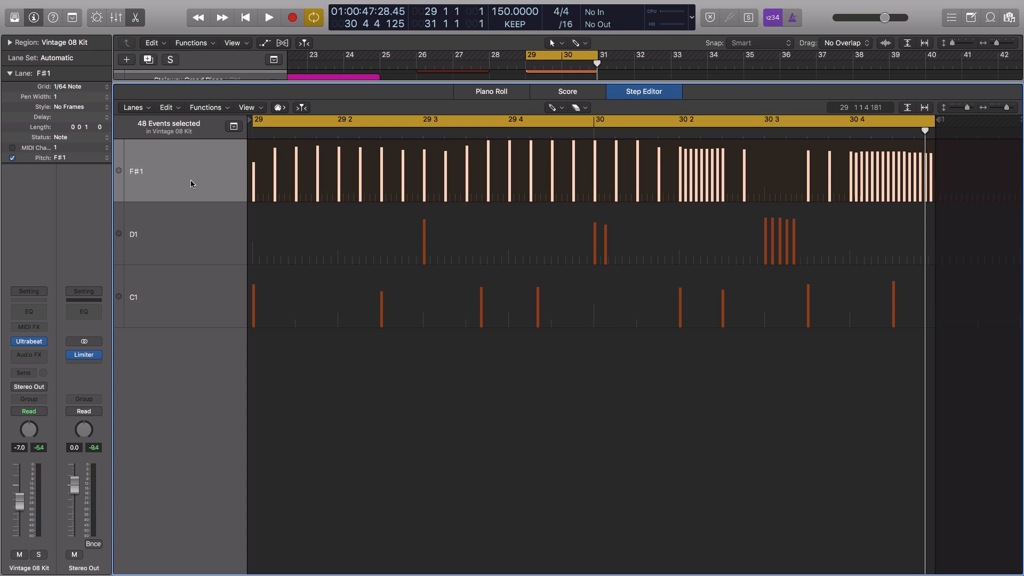
{"action": "key", "text": "space"}
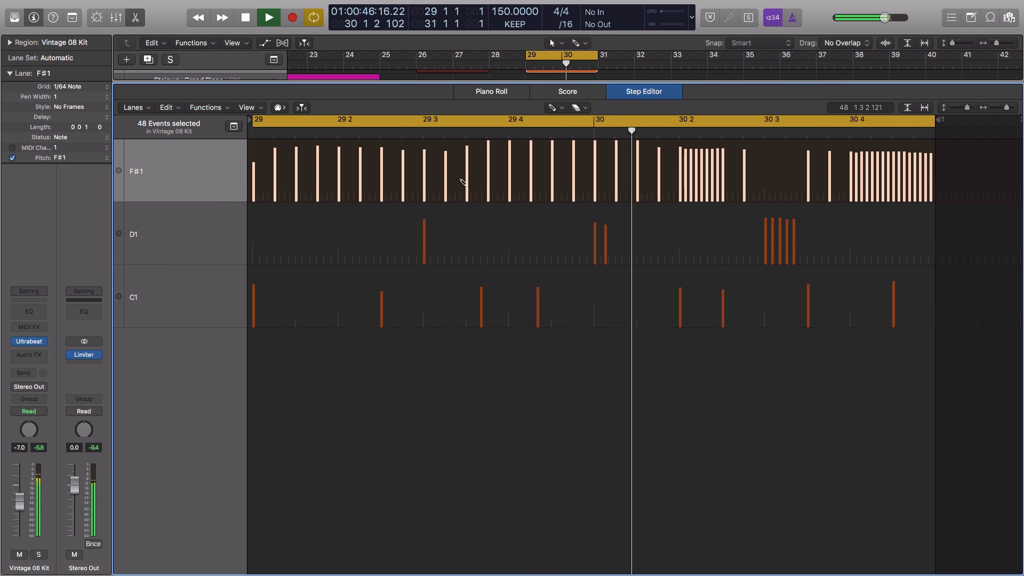
{"action": "key", "text": "space"}
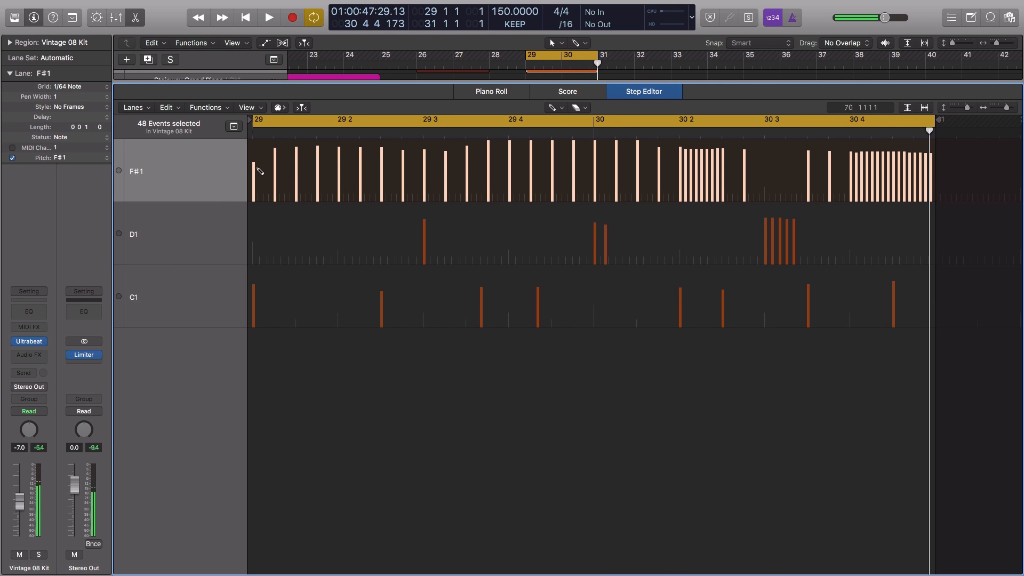
{"action": "left_click_drag", "start_coordinate": [260, 179], "coordinate": [256, 192]}
{"action": "key", "text": "space"}
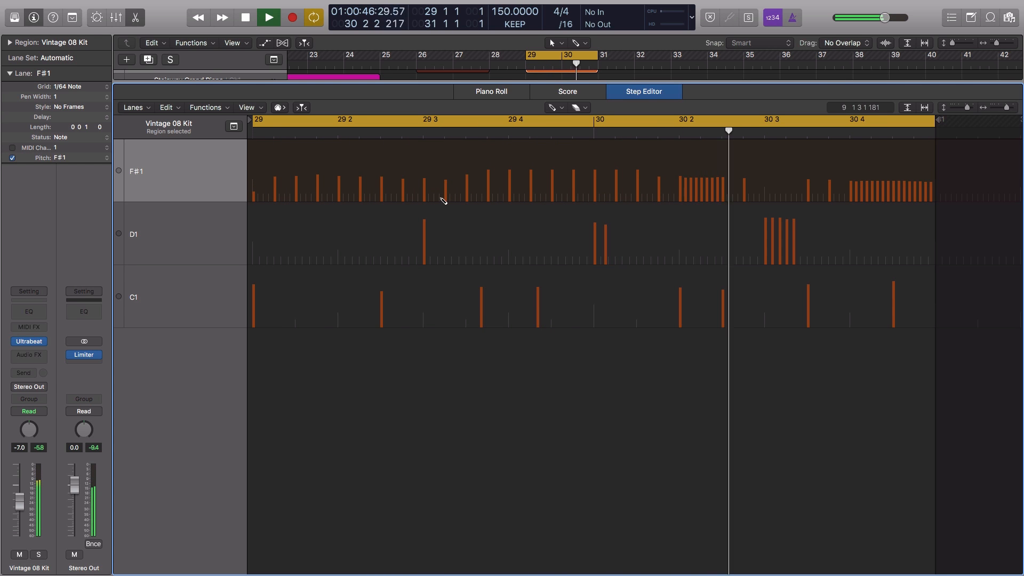
- Stop playback, view the drum kit's Ultrabeat instrument window, and close it
{"action": "key", "text": "space"}
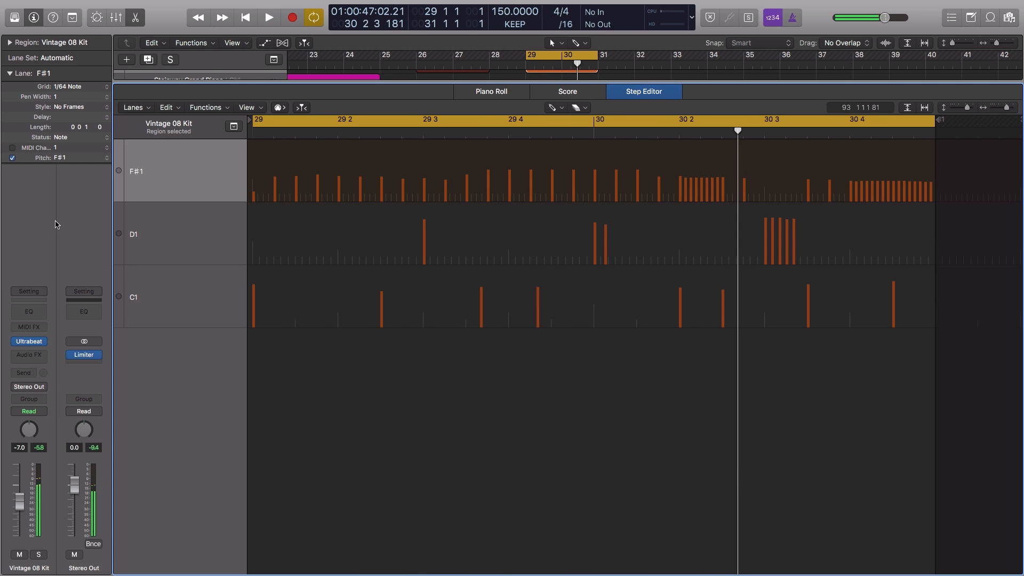
{"action": "left_click", "coordinate": [32, 343]}
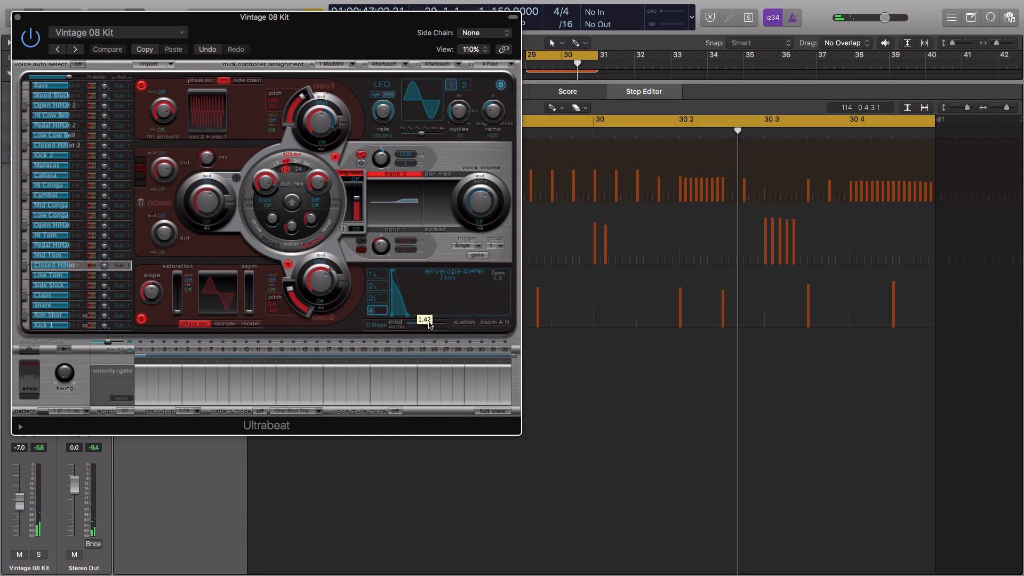
{"action": "left_click", "coordinate": [19, 17]}
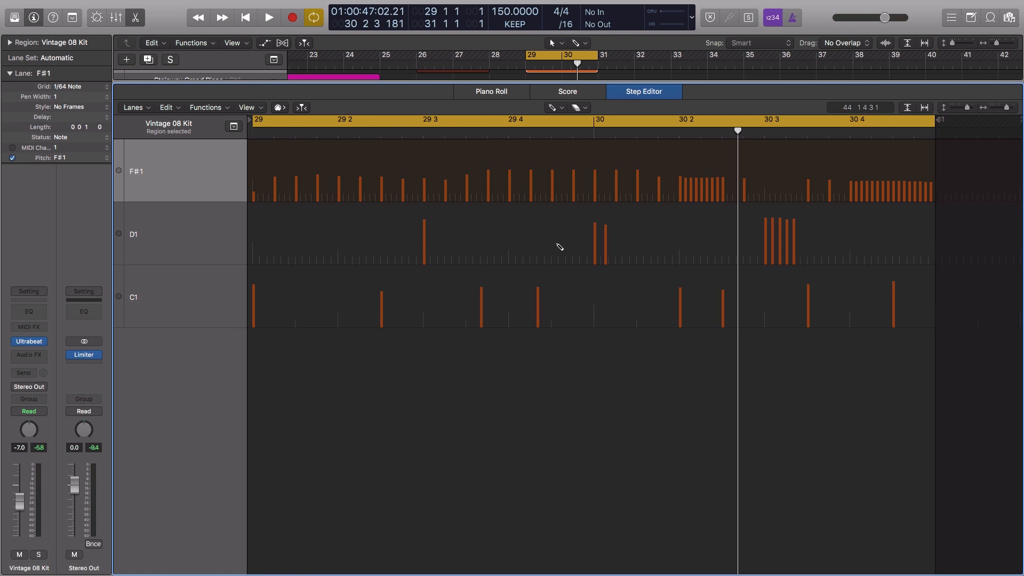
- Raise every second F#1 step from 29 to 29 3 to near-maximum velocity, erase the stray step just after 29 3, and play the pattern
{"action": "key", "text": "space"}
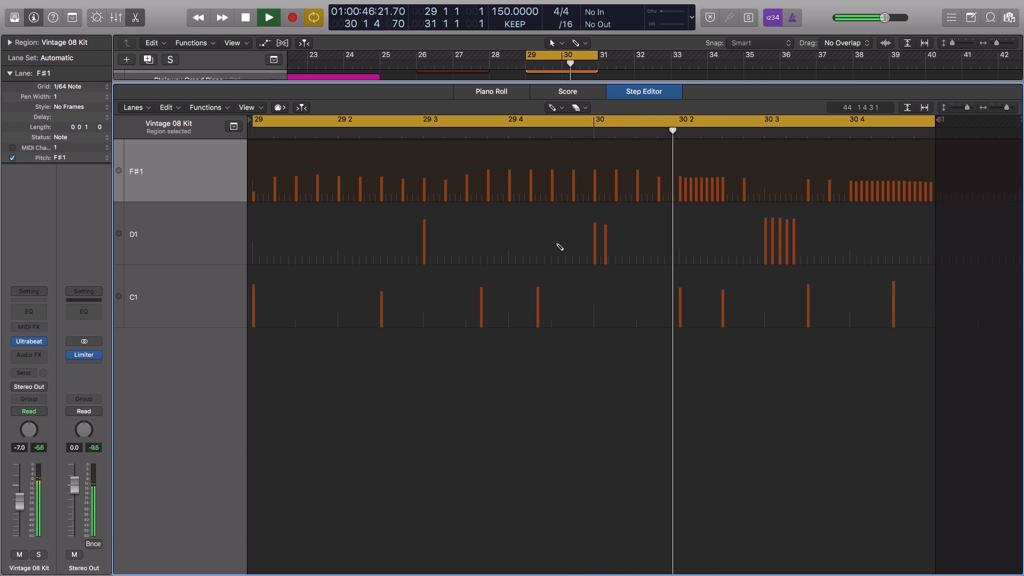
{"action": "key", "text": "space"}
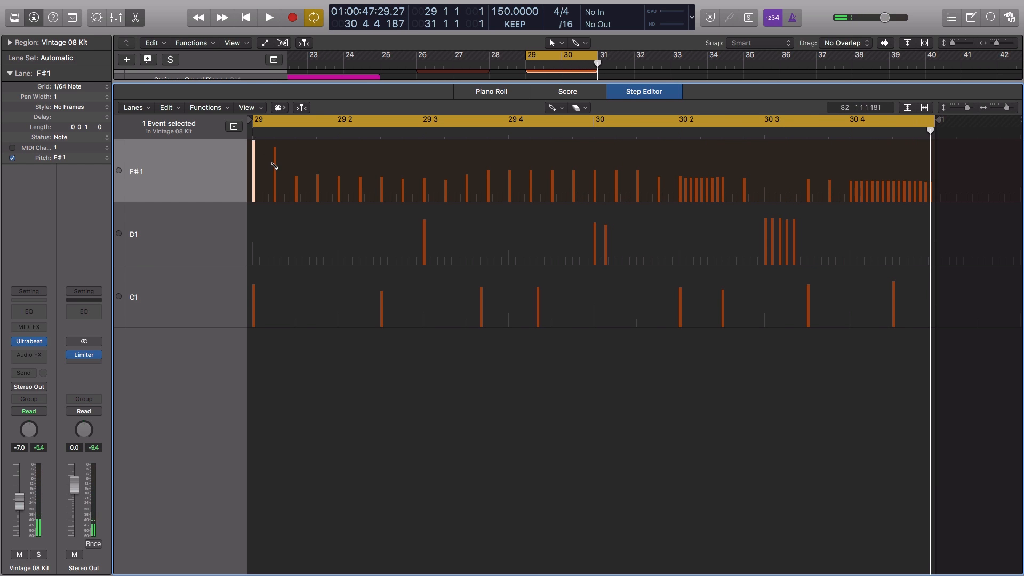
{"action": "left_click_drag", "start_coordinate": [301, 153], "coordinate": [310, 146]}
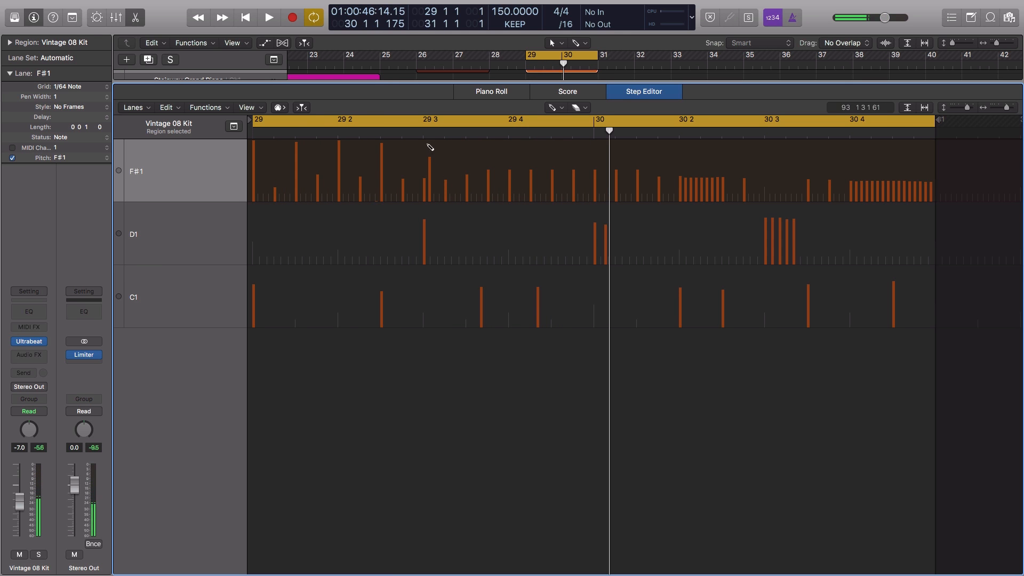
{"action": "left_click", "coordinate": [430, 171]}
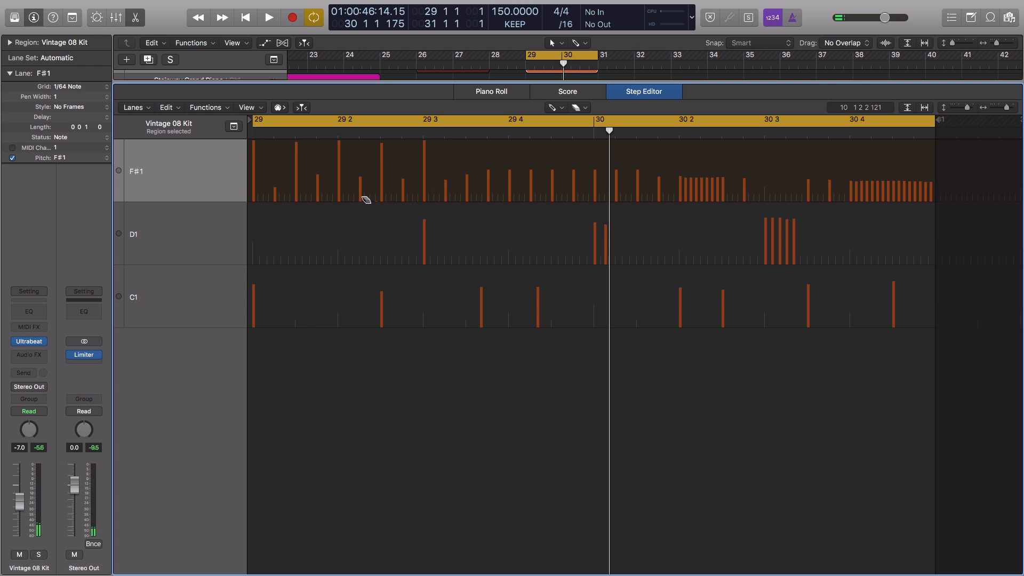
{"action": "key", "text": "space"}
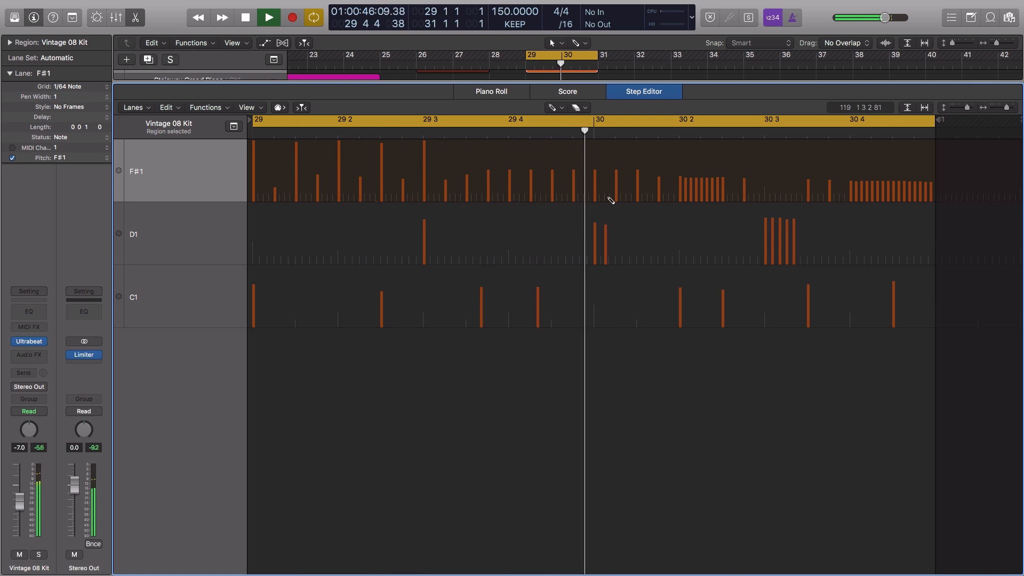
- With the Line tool, ramp the F#1 roll's velocities upward from 30 2 and downward across beat 30 4, then audition the pattern
{"action": "left_click", "coordinate": [577, 110]}
{"action": "left_click", "coordinate": [603, 164]}
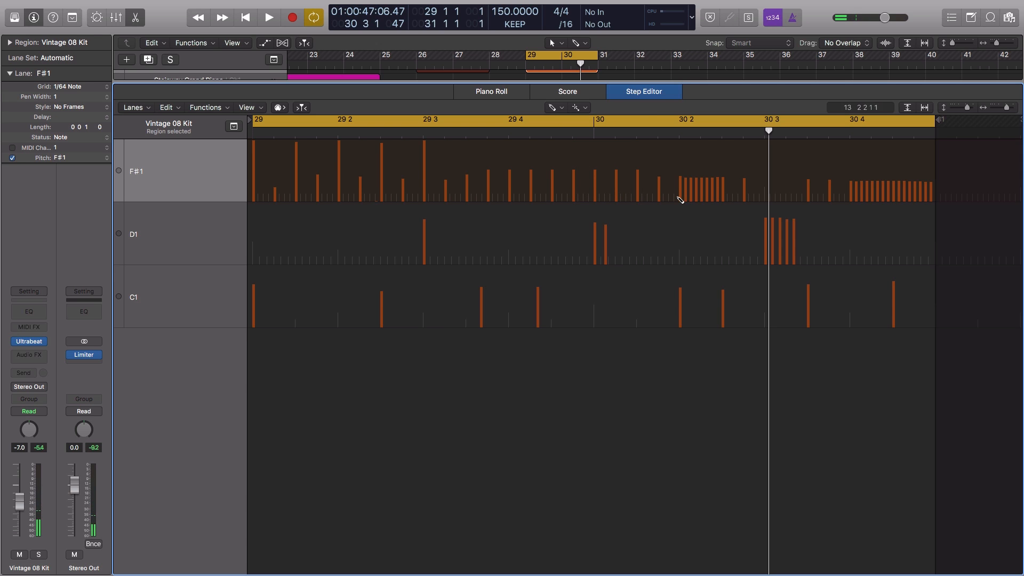
{"action": "left_click_drag", "start_coordinate": [731, 142], "coordinate": [732, 145]}
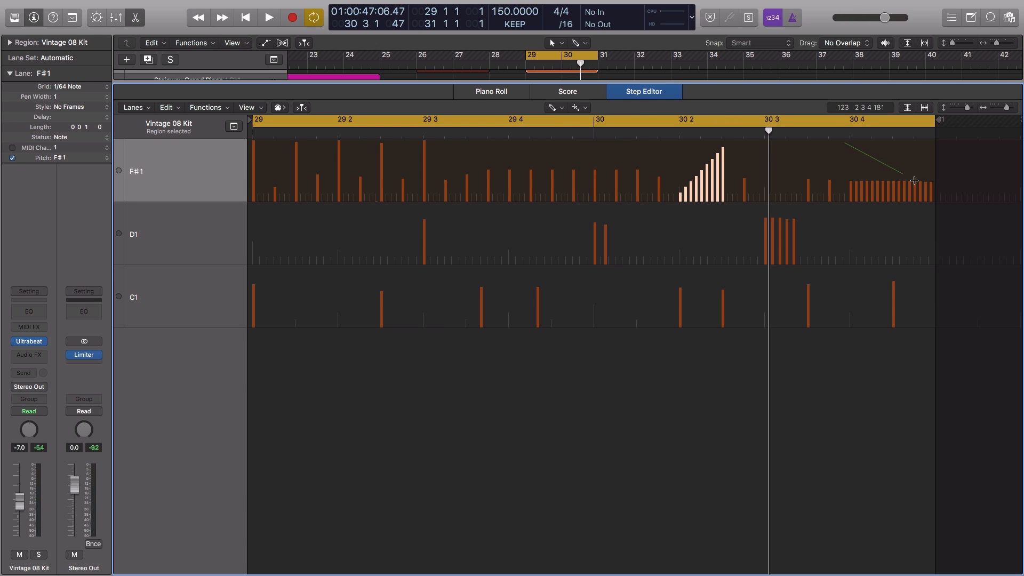
{"action": "left_click_drag", "start_coordinate": [938, 197], "coordinate": [939, 199]}
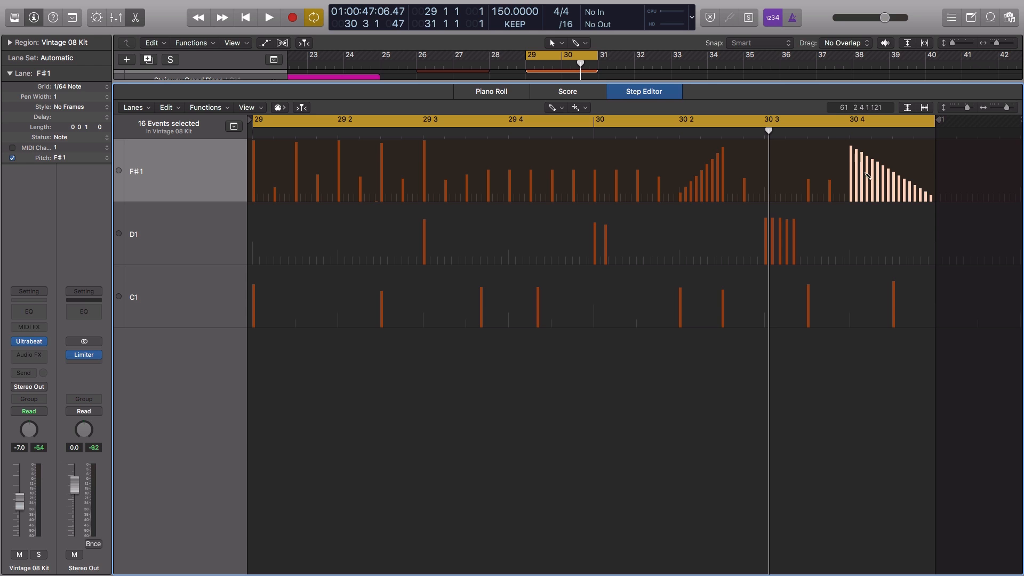
{"action": "key", "text": "space"}
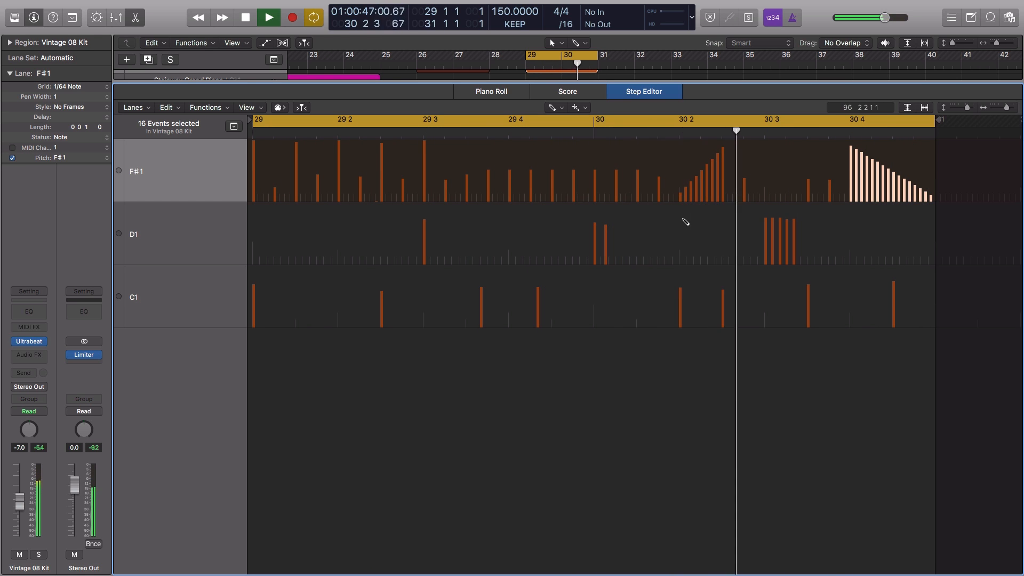
{"action": "key", "text": "space"}
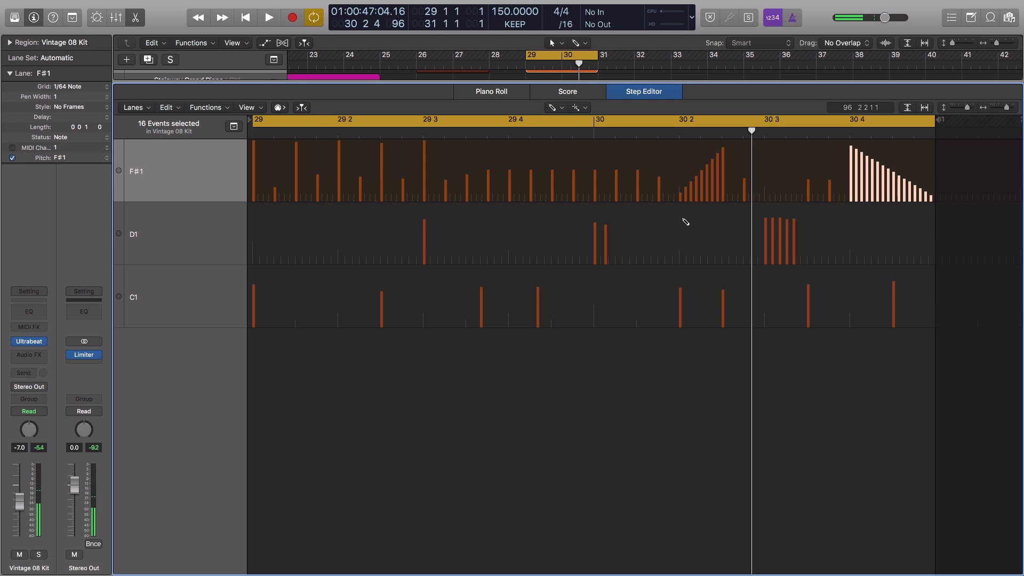